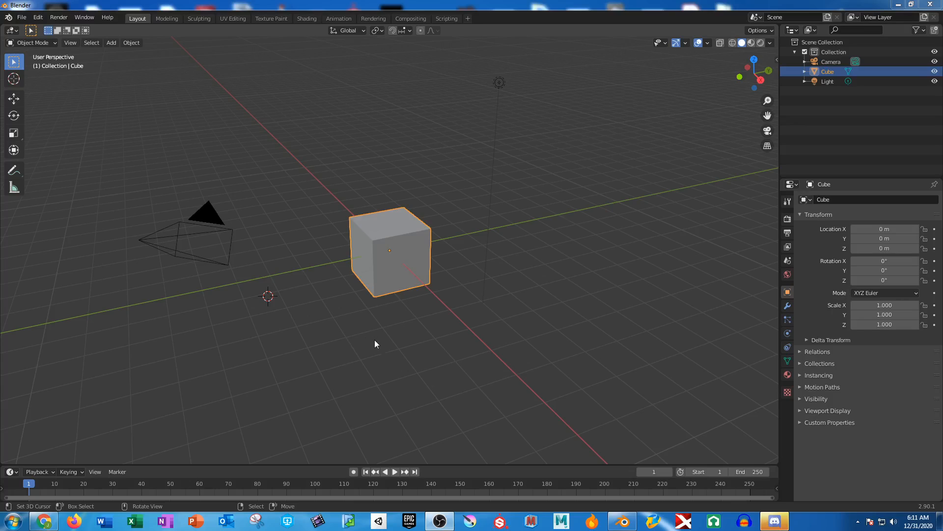
# Place the 3D cursor at several points around the cube and shift the cube slightly away from the origin
pyautogui.click(283, 180)
pyautogui.click(375, 143)
pyautogui.click(436, 167)
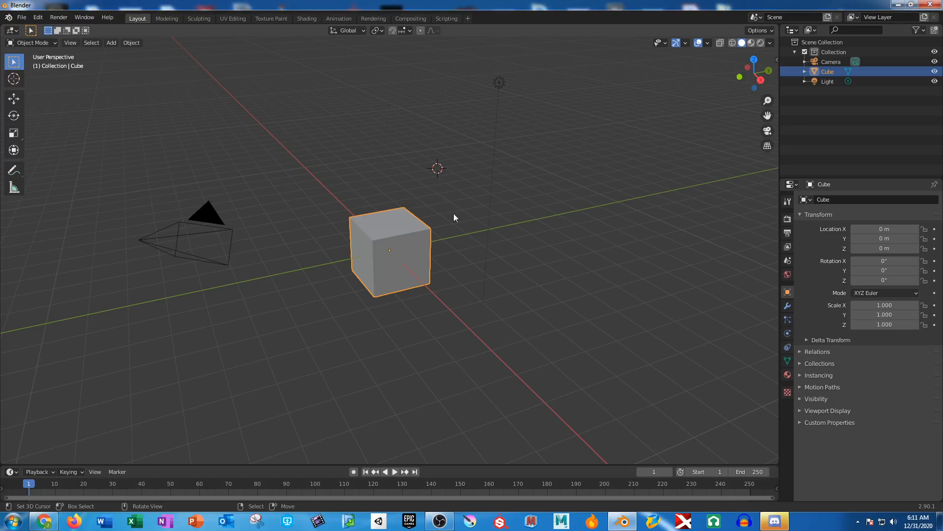
pyautogui.click(452, 221)
pyautogui.click(448, 323)
pyautogui.click(296, 324)
pyautogui.click(296, 238)
pyautogui.click(352, 195)
pyautogui.click(463, 178)
pyautogui.click(469, 285)
pyautogui.click(352, 357)
pyautogui.click(260, 238)
pyautogui.press('g')
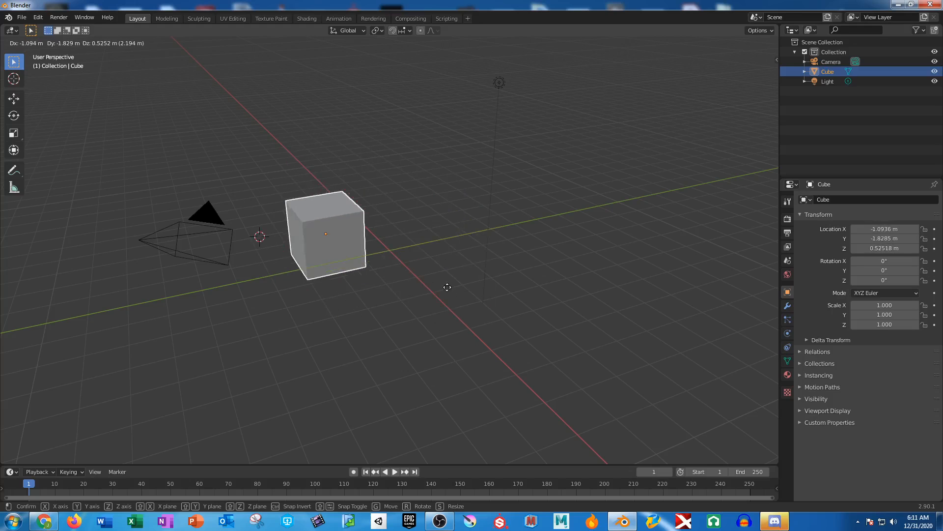
pyautogui.click(403, 324)
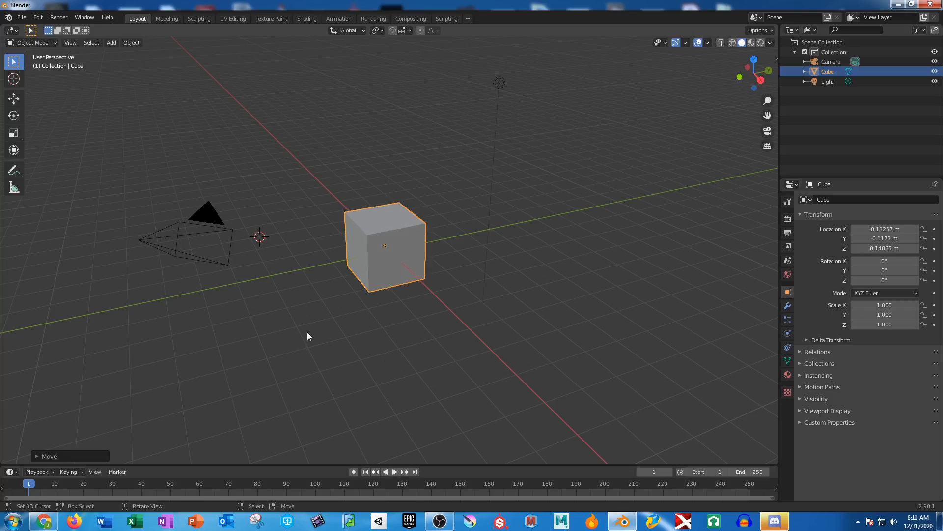
# Open the preferences and switch the interface theme to Maya
pyautogui.click(35, 17)
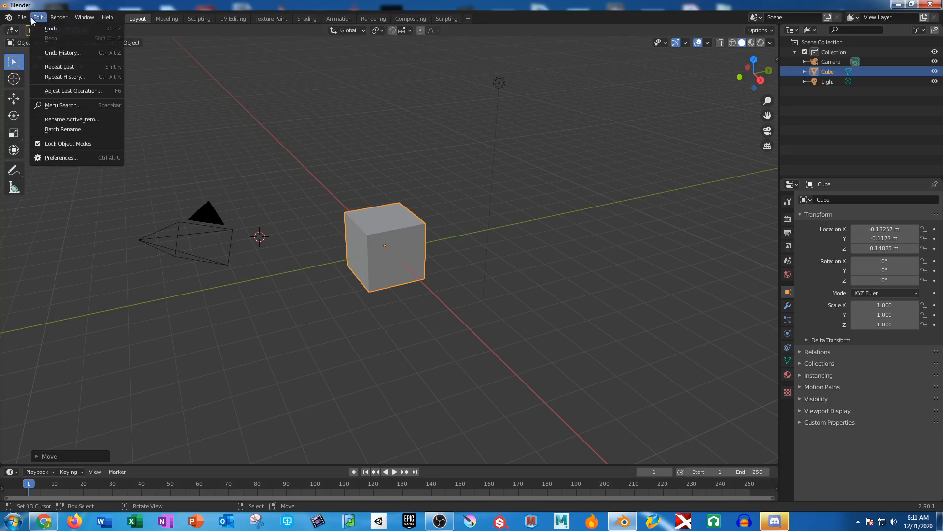
pyautogui.click(70, 161)
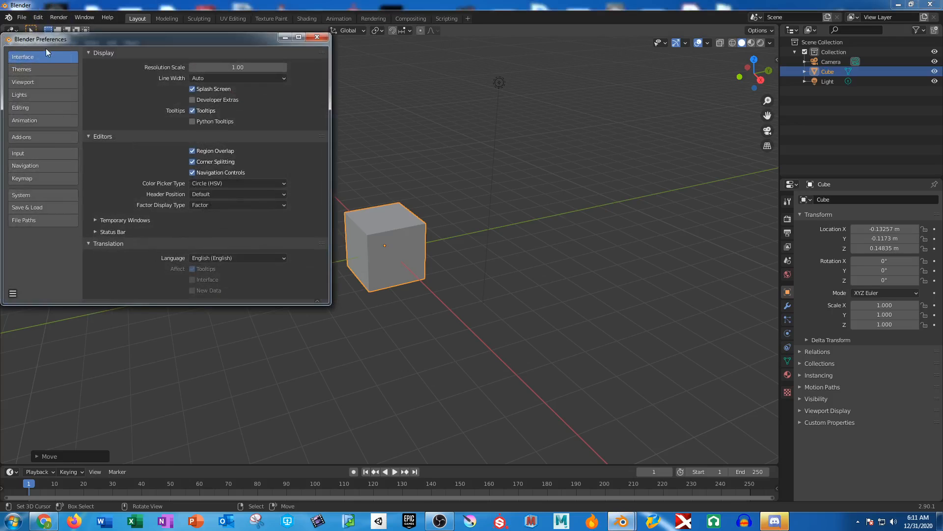
pyautogui.click(35, 69)
pyautogui.click(172, 55)
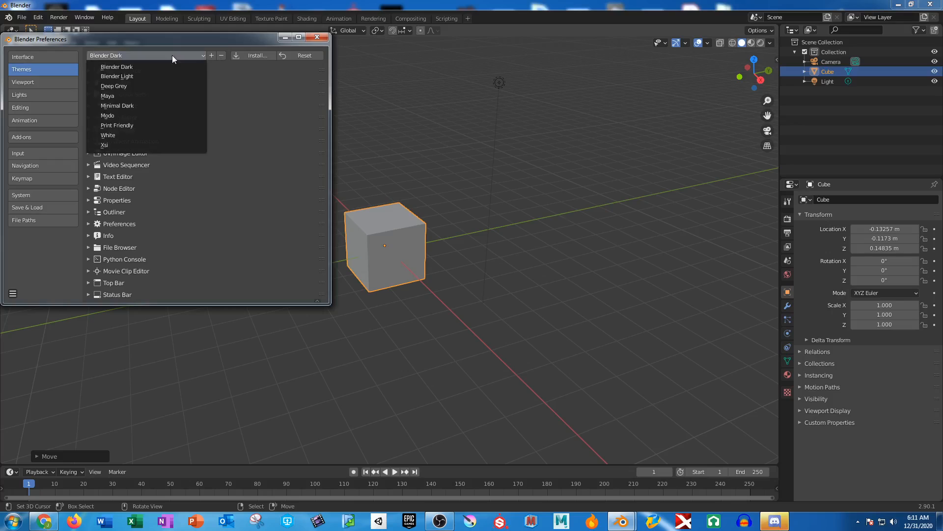
pyautogui.click(122, 95)
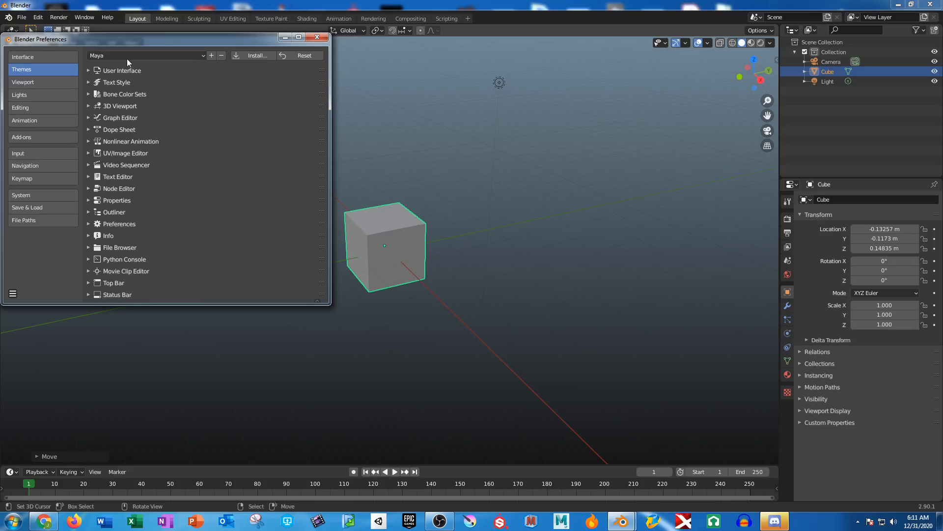
# Set the keymap preset to Industry Compatible and close the preferences
pyautogui.click(25, 181)
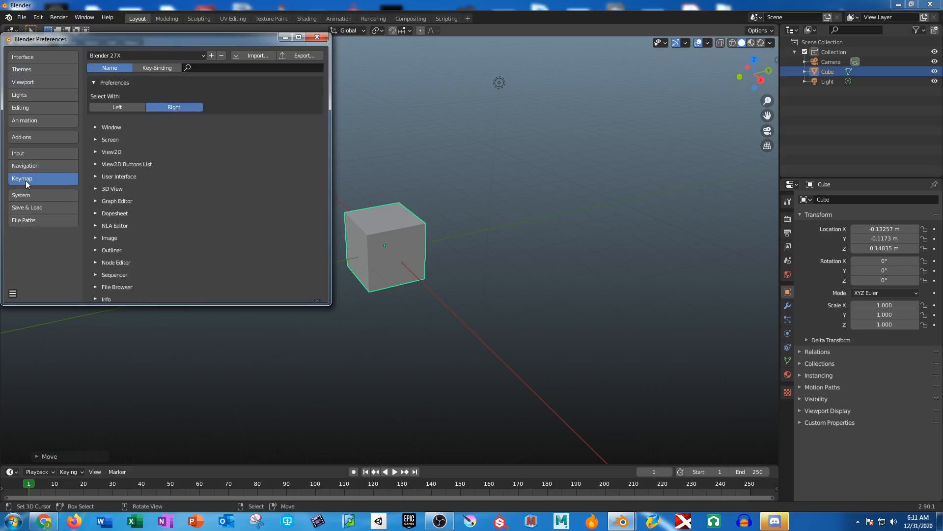
pyautogui.click(137, 55)
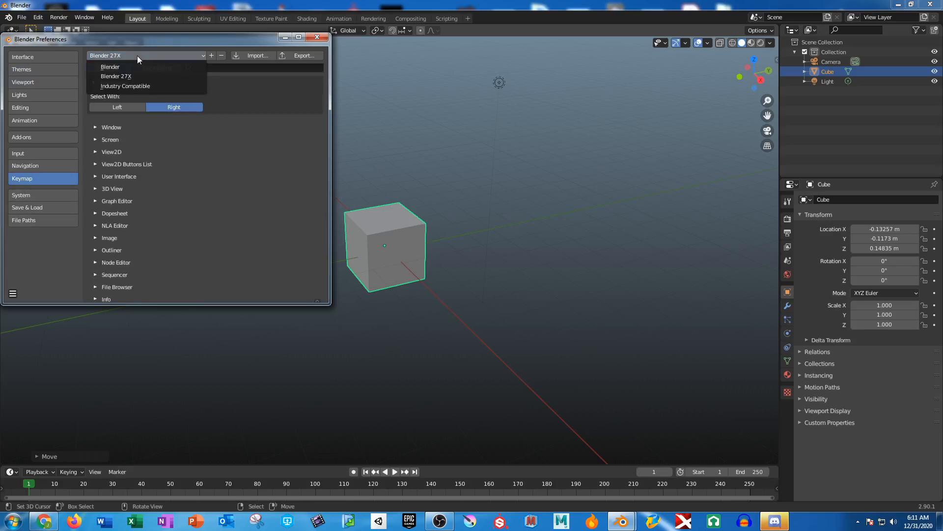
pyautogui.click(142, 86)
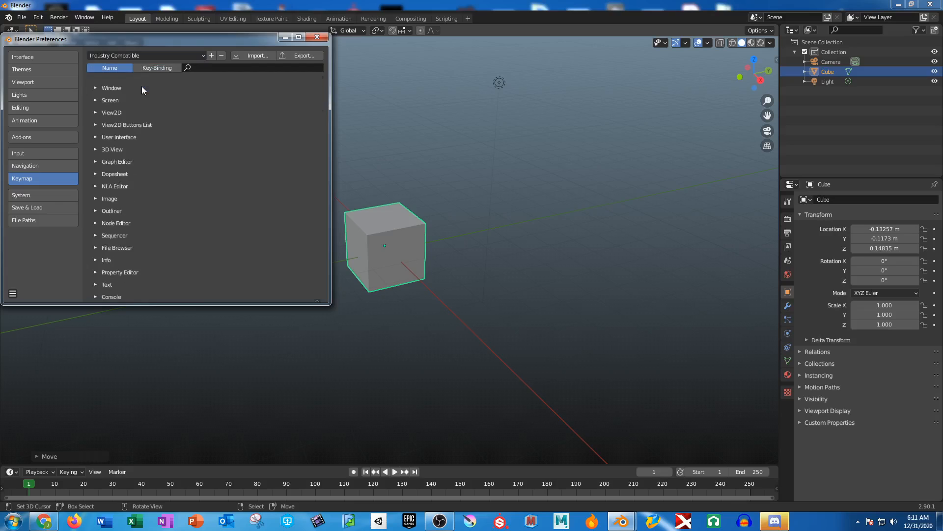
pyautogui.click(319, 38)
# Delete the default cube from the scene
pyautogui.keyDown('alt'); pyautogui.moveTo(438, 331); pyautogui.dragTo(376, 307); pyautogui.keyUp('alt')
pyautogui.click(375, 308)
pyautogui.click(384, 254)
pyautogui.keyDown('alt'); pyautogui.moveTo(439, 301); pyautogui.dragTo(431, 327); pyautogui.keyUp('alt')
pyautogui.scroll(2, 431, 322)
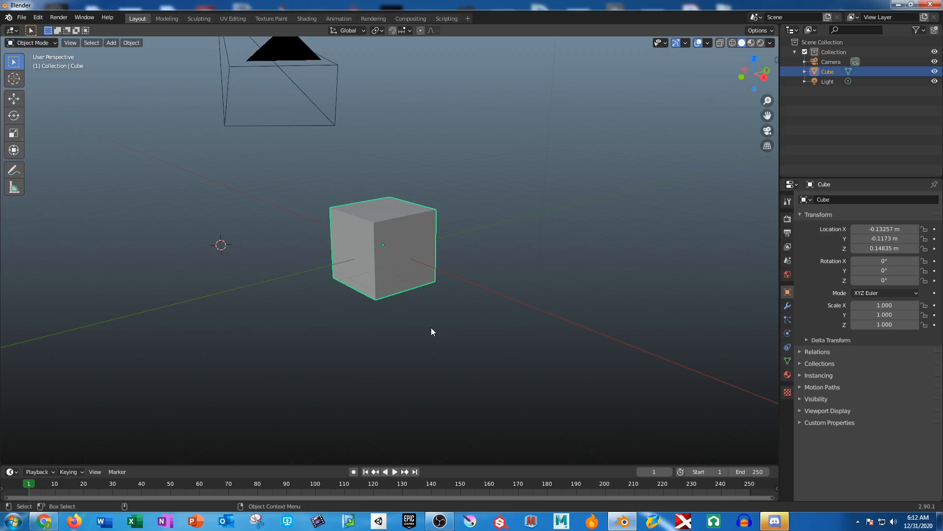
pyautogui.click(502, 250)
pyautogui.click(412, 239)
pyautogui.press('Delete')
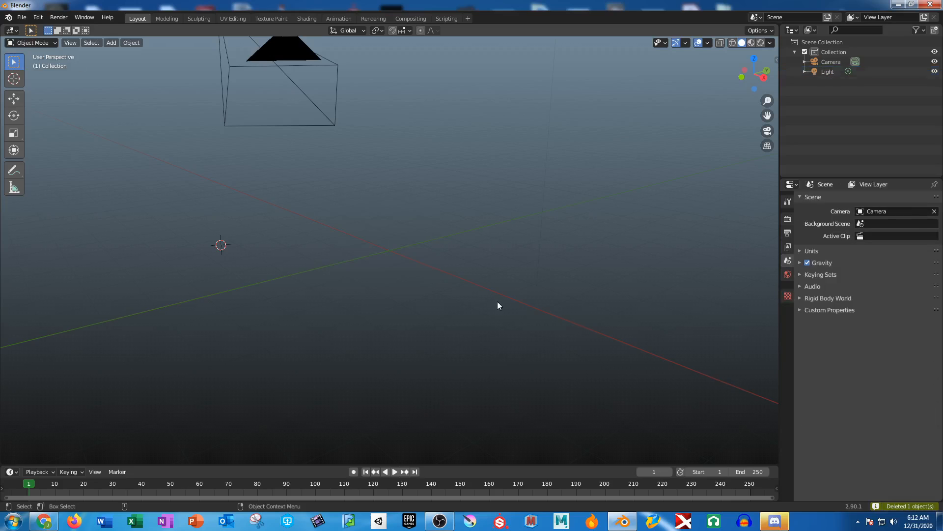
# Add a cylinder mesh at the 3D cursor
pyautogui.moveTo(497, 301); pyautogui.dragTo(522, 306, button='middle')
pyautogui.click(111, 43)
pyautogui.moveTo(114, 51)
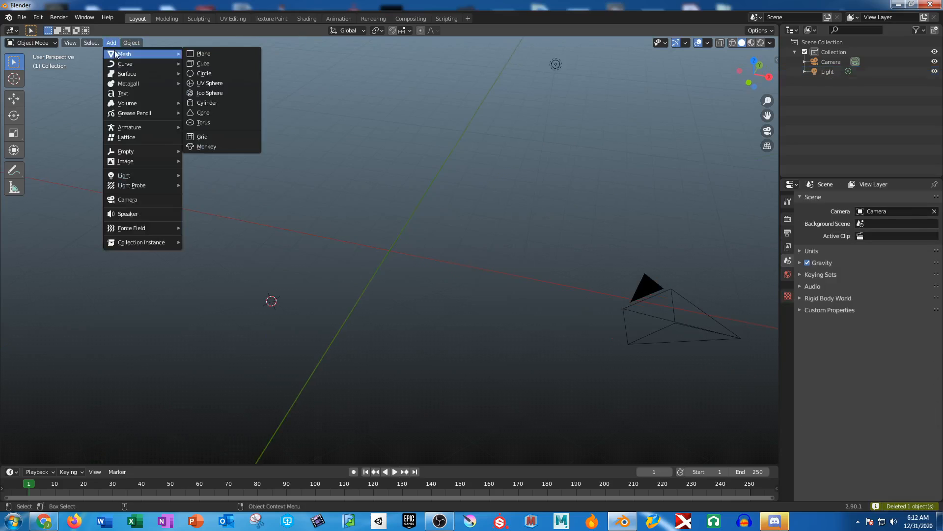
pyautogui.click(225, 102)
pyautogui.moveTo(435, 352)
pyautogui.mouseDown(button='middle')
pyautogui.moveTo(450, 350)
pyautogui.moveTo(435, 352)
pyautogui.mouseUp(button='middle')
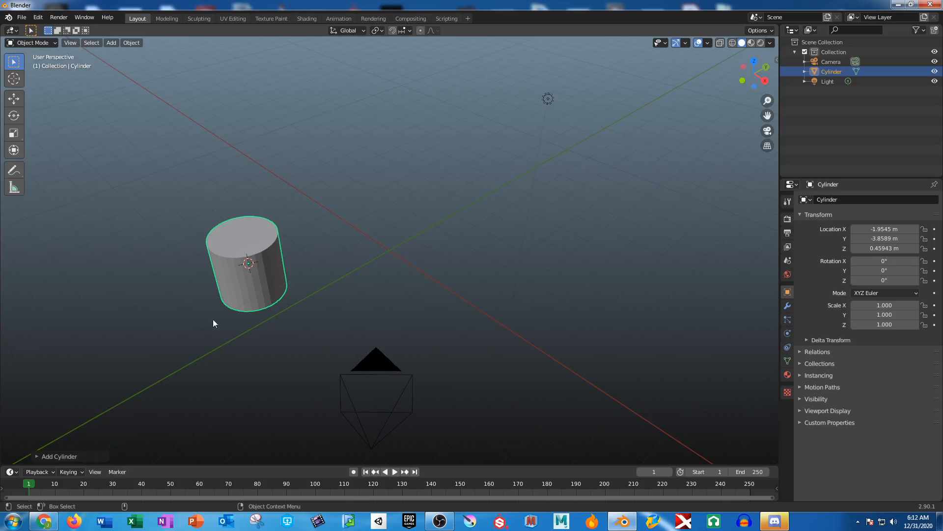
# Set the new cylinder's vertex count to 20
pyautogui.click(35, 457)
pyautogui.click(130, 339)
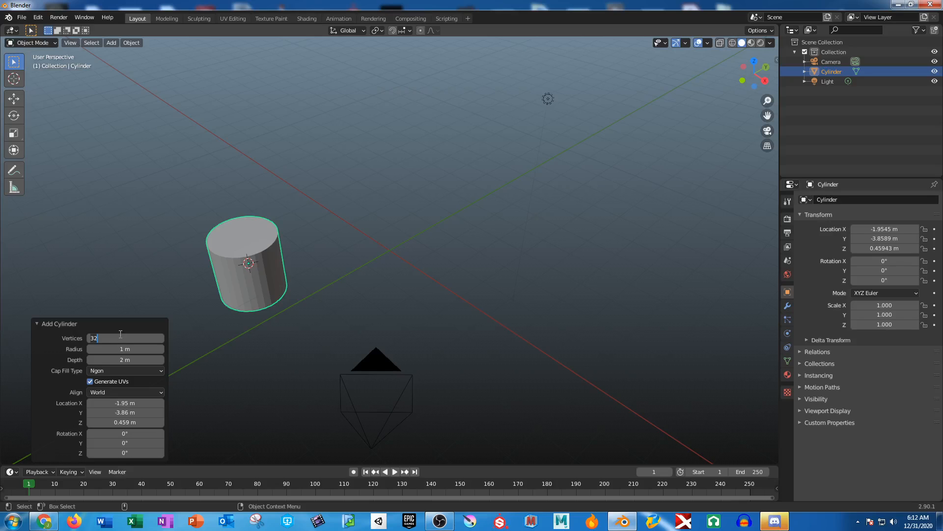
pyautogui.write('20')
pyautogui.press('Return')
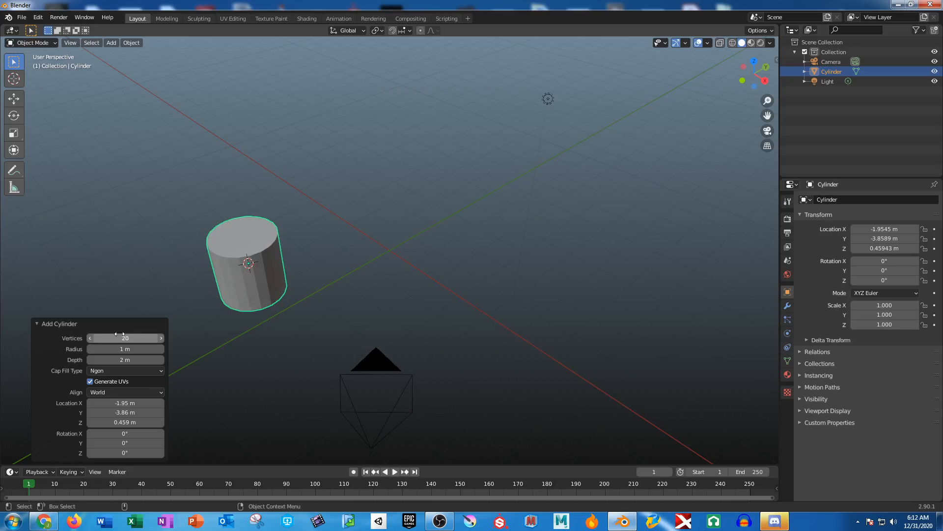
# Move the cylinder toward the origin by about 1.90 m in X and 3.52 m in Y
pyautogui.moveTo(372, 258); pyautogui.dragTo(395, 289, button='middle')
pyautogui.hotkey('shift', 'space')
pyautogui.press('g')
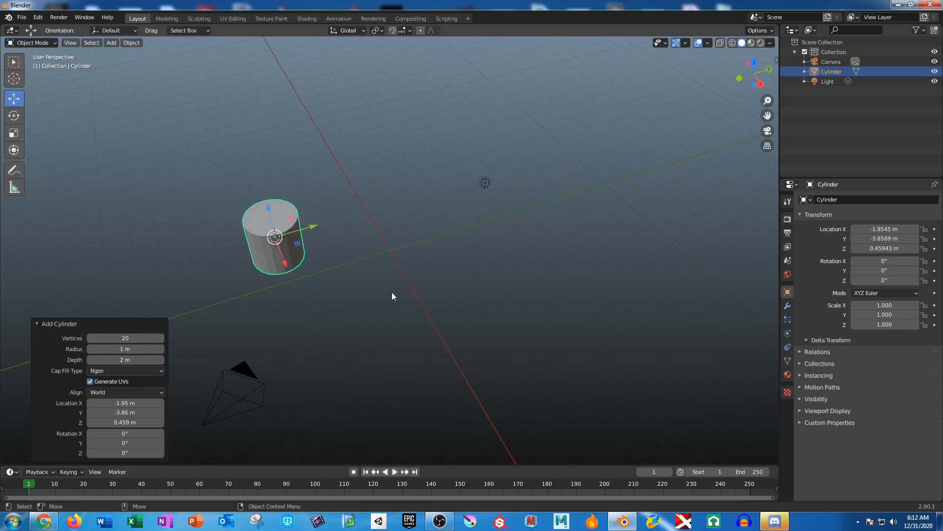
pyautogui.moveTo(298, 244); pyautogui.dragTo(376, 255)
# Place the 3D cursor on the cylinder near the axis crossing and return to the selection tool
pyautogui.moveTo(456, 285); pyautogui.dragTo(746, 243, button='middle')
pyautogui.hotkey('shift', 'space')
pyautogui.press('space')
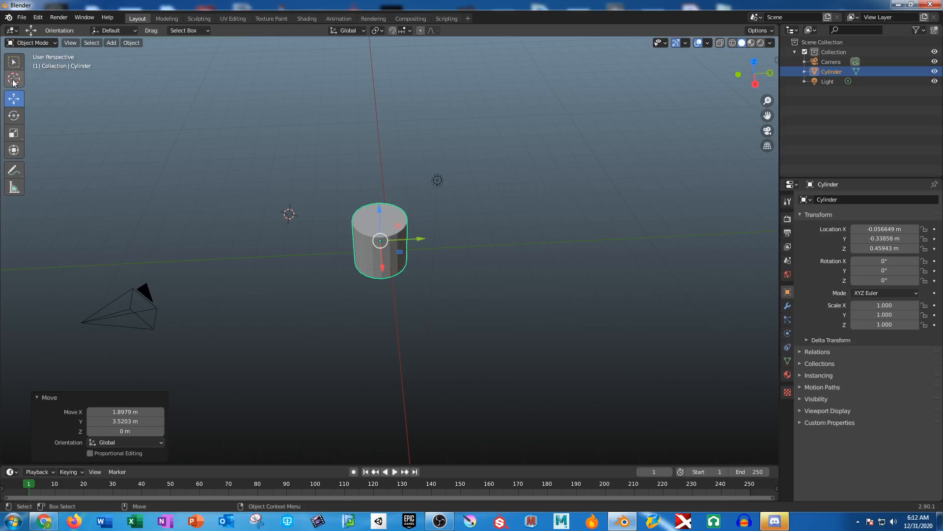
pyautogui.click(388, 250)
pyautogui.press('w')
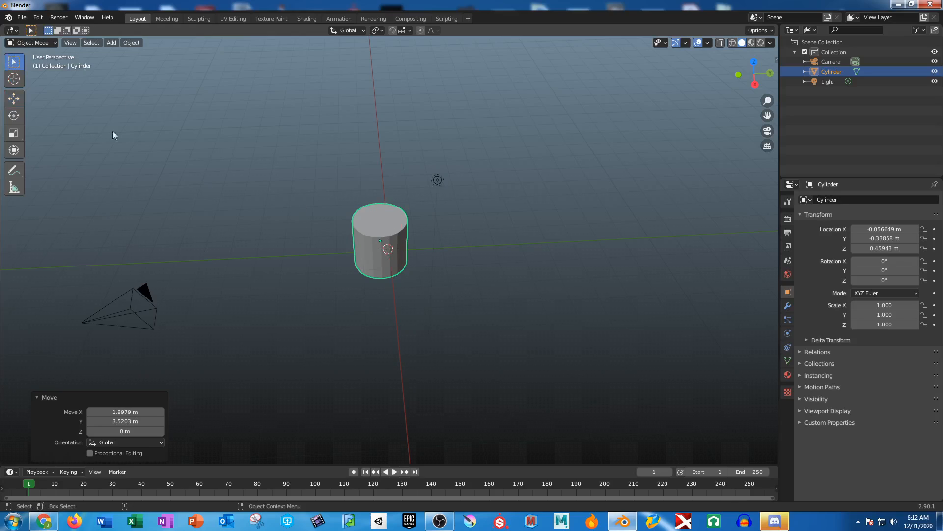
# Place the 3D cursor at the axis crossing as seen from the front orthographic view
pyautogui.moveTo(113, 135); pyautogui.dragTo(688, 173, button='middle')
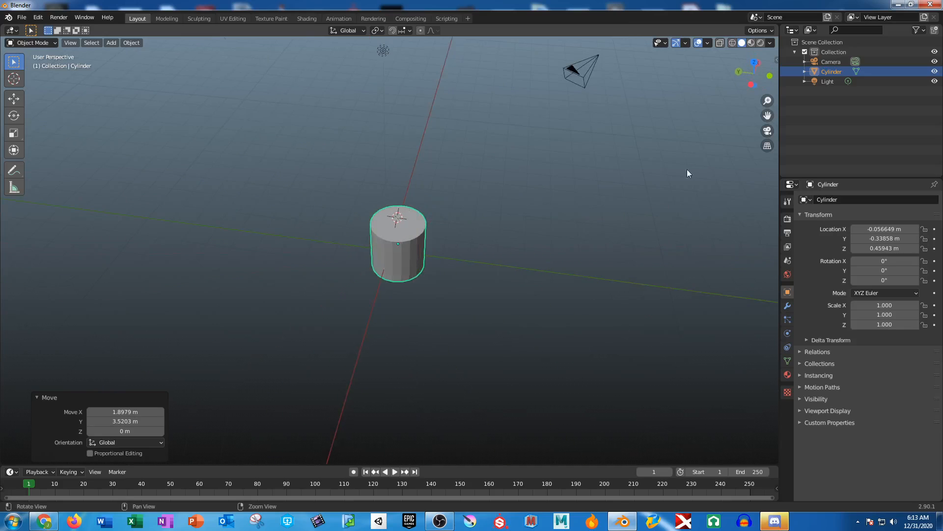
pyautogui.click(769, 76)
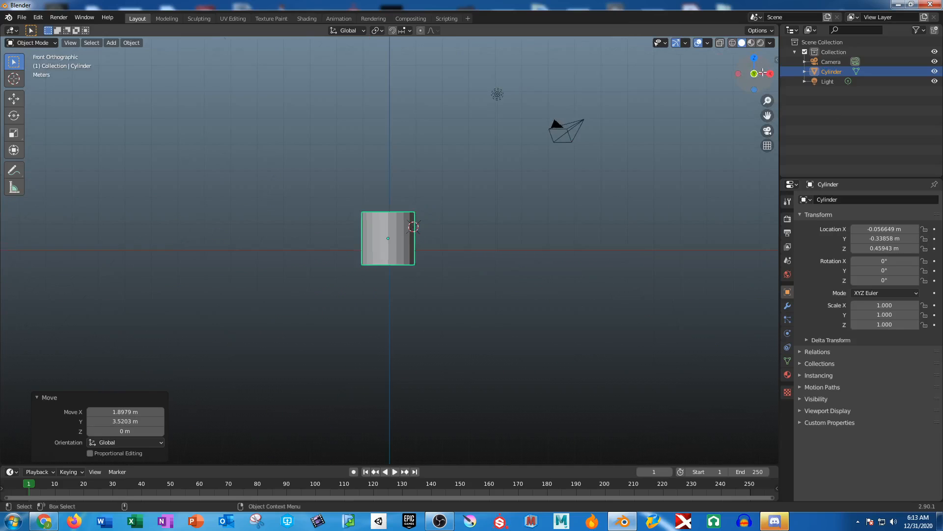
pyautogui.click(9, 76)
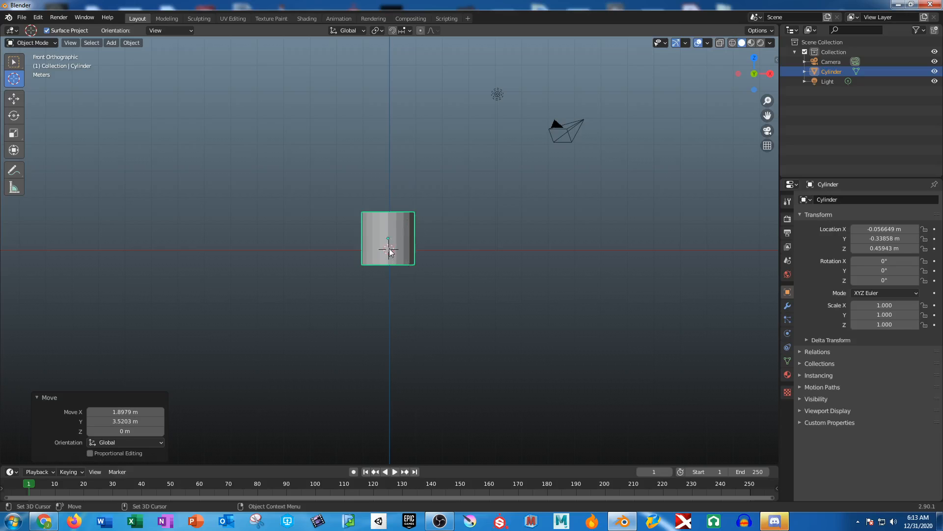
pyautogui.scroll(5, 389, 252)
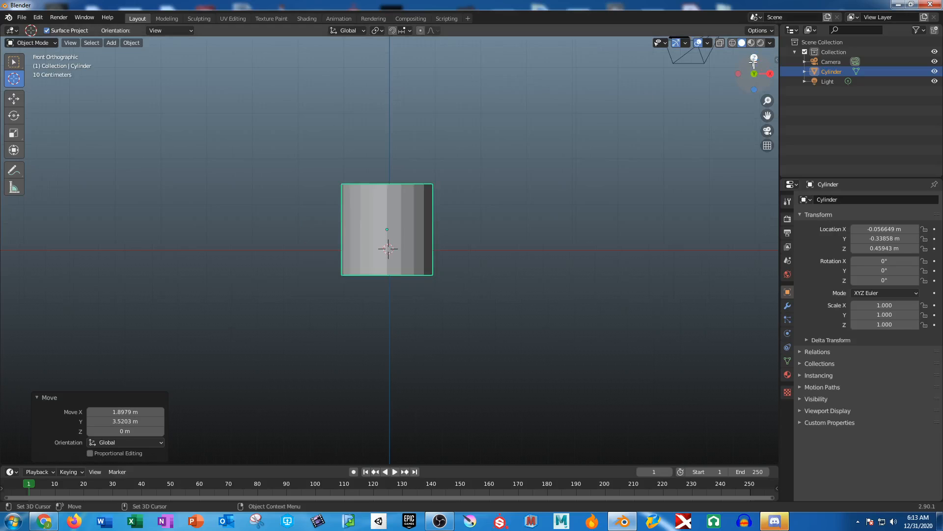
# Place the 3D cursor at the axis crossing in the top orthographic view and check its height from the front
pyautogui.press('KP_7')
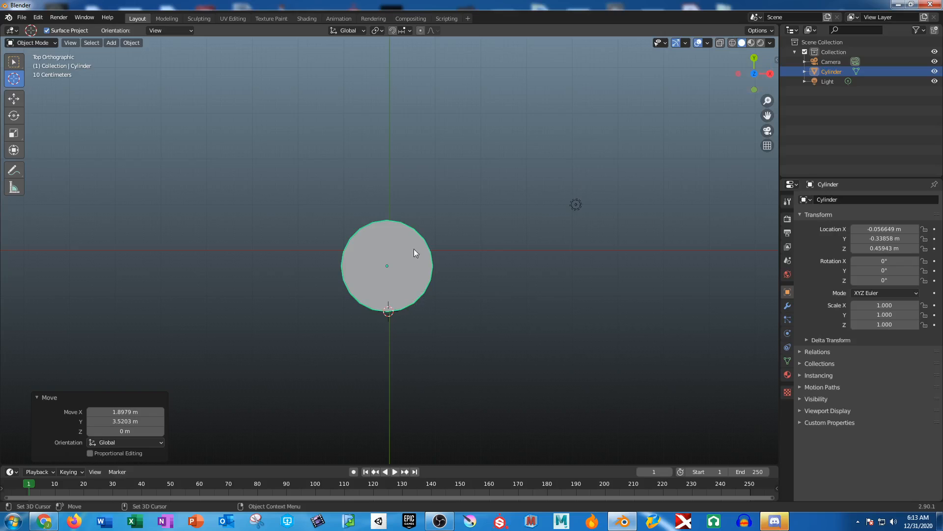
pyautogui.click(388, 250)
pyautogui.click(754, 90)
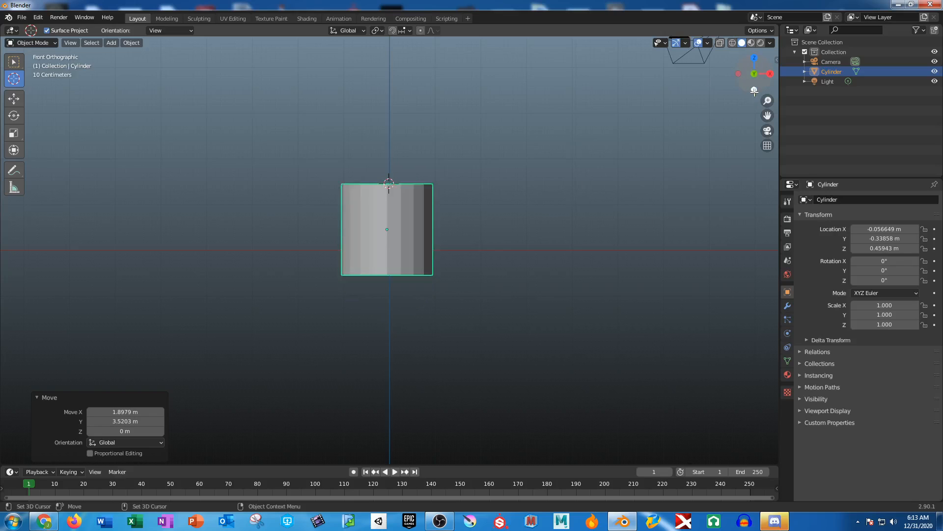
pyautogui.scroll(-1, 542, 269)
pyautogui.click(14, 62)
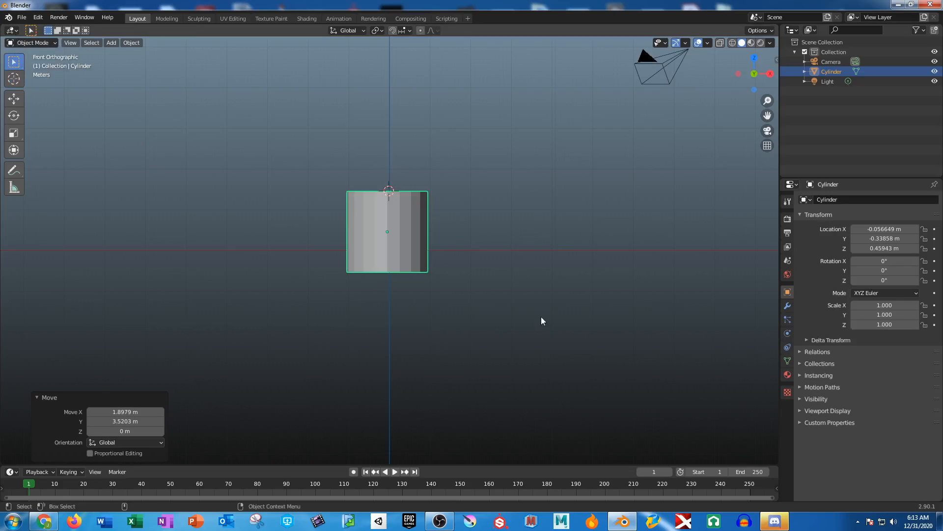
# Move the cylinder about 5.75 m along the X axis to clear the origin
pyautogui.click(541, 318)
pyautogui.click(413, 250)
pyautogui.hotkey('shift', 'space')
pyautogui.press('g')
pyautogui.moveTo(421, 228); pyautogui.dragTo(656, 223)
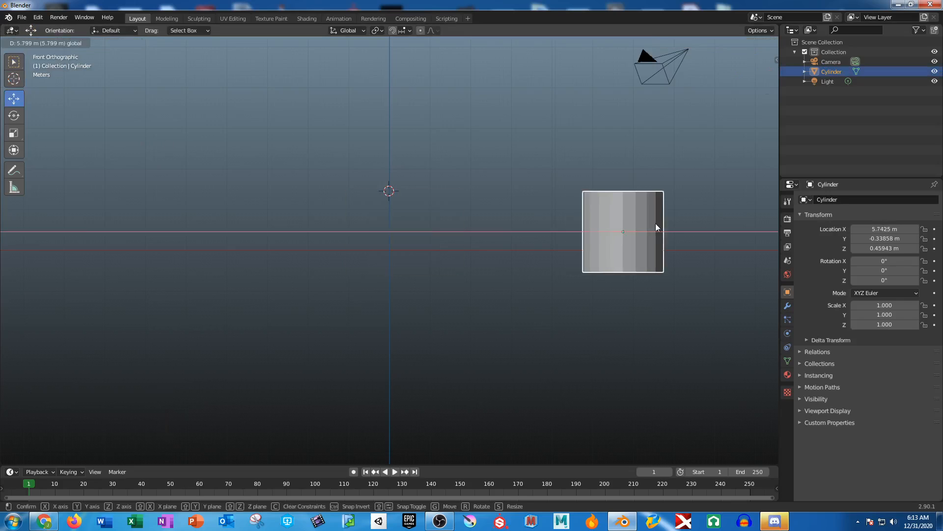
# Place the 3D cursor at the origin in the front view and check its position from above and in perspective
pyautogui.click(13, 78)
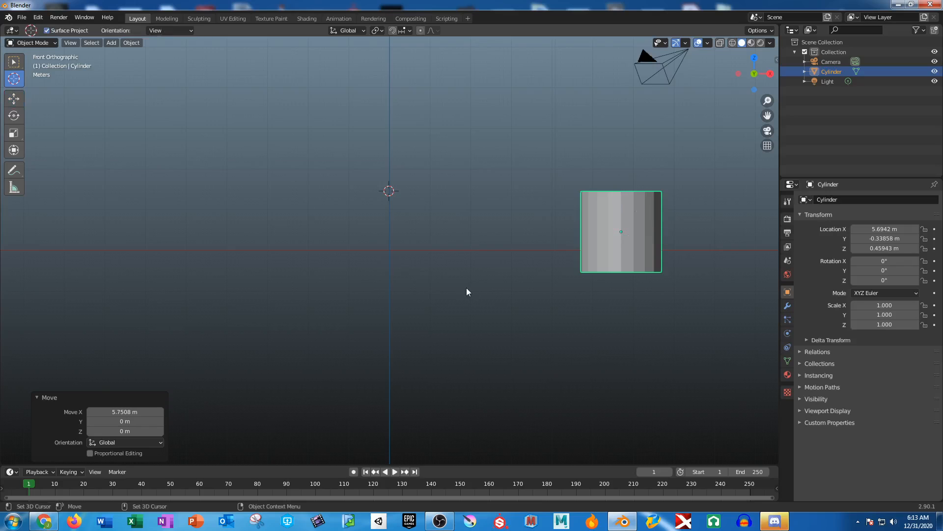
pyautogui.click(390, 251)
pyautogui.click(754, 58)
pyautogui.moveTo(555, 209); pyautogui.dragTo(515, 203, button='middle')
pyautogui.keyDown('alt'); pyautogui.moveTo(514, 202); pyautogui.dragTo(525, 272); pyautogui.keyUp('alt')
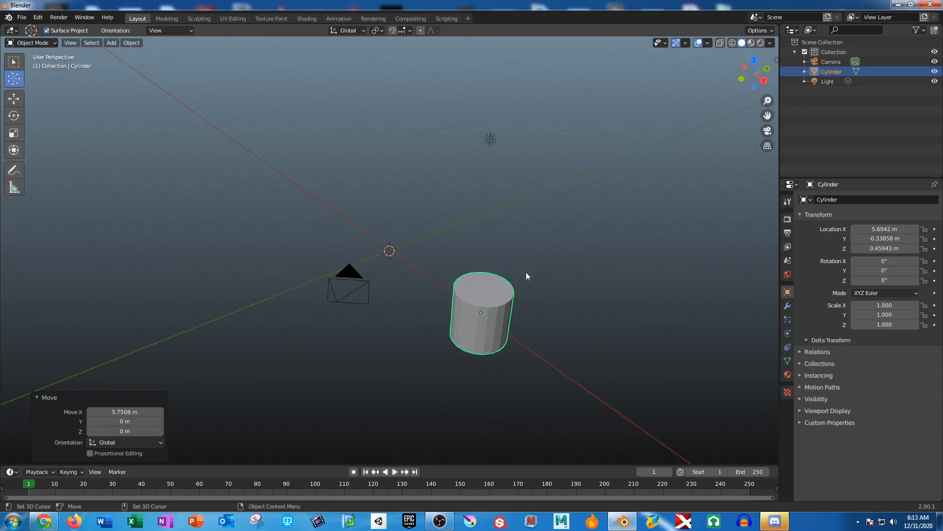
# Move the cylinder back toward the origin by about -5.21 m along the X axis
pyautogui.press('e')
pyautogui.press('w')
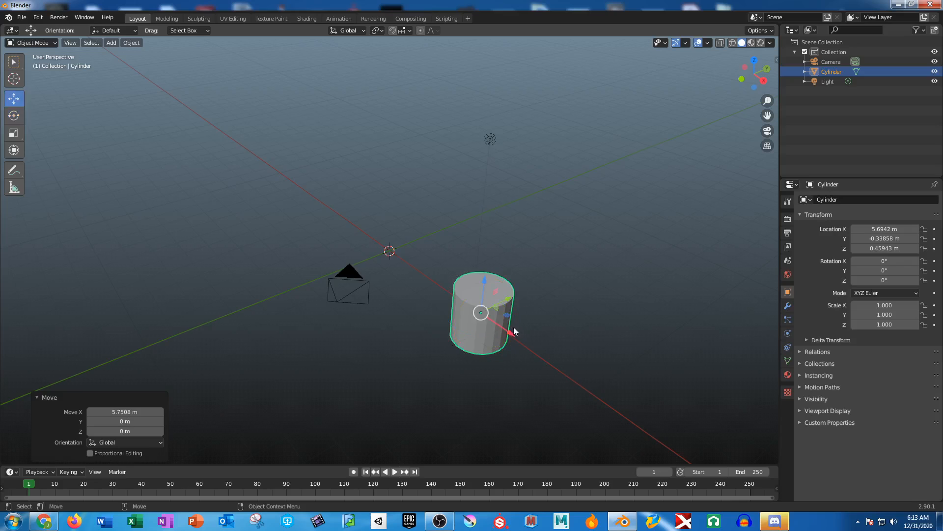
pyautogui.moveTo(514, 328); pyautogui.dragTo(408, 276)
pyautogui.moveTo(481, 293); pyautogui.dragTo(506, 329, button='middle')
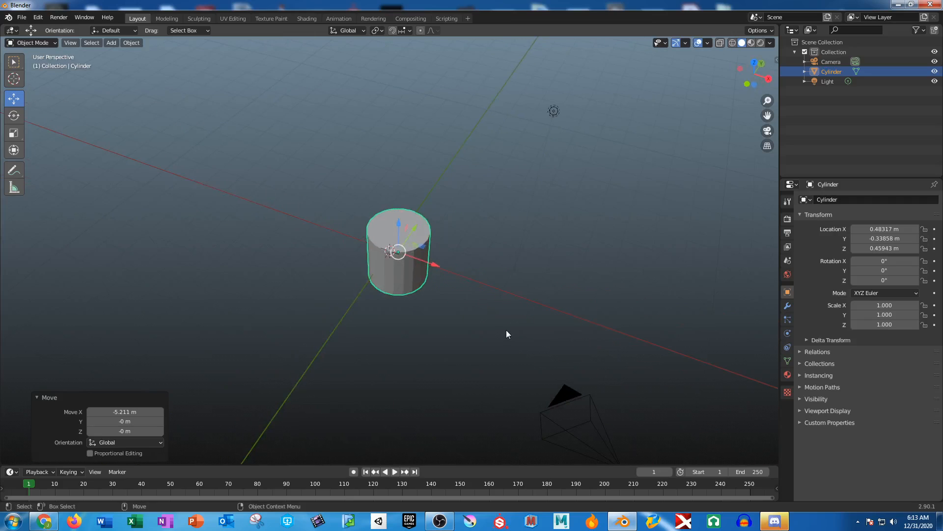
# Duplicate the cylinder and move the copy about 2.96 m along the X axis
pyautogui.hotkey('shift', 'd')
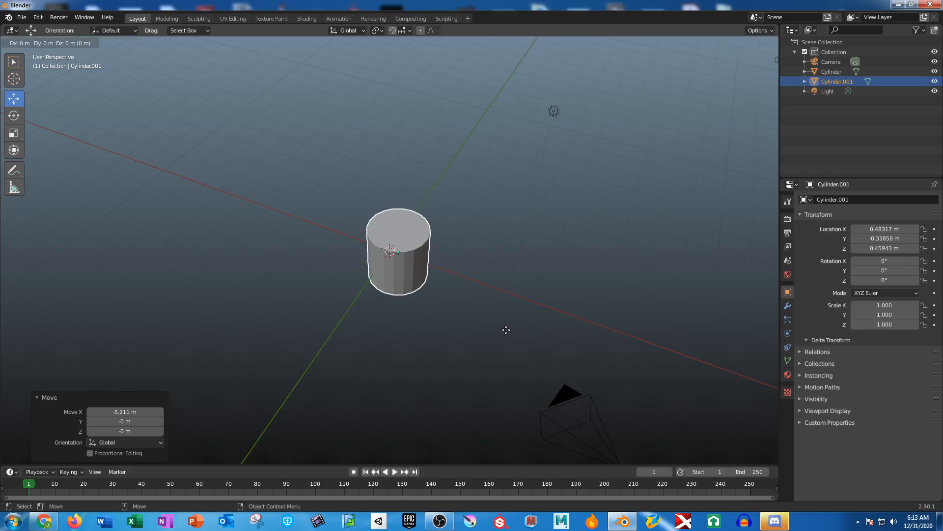
pyautogui.rightClick(506, 329)
pyautogui.press('g')
pyautogui.press('x')
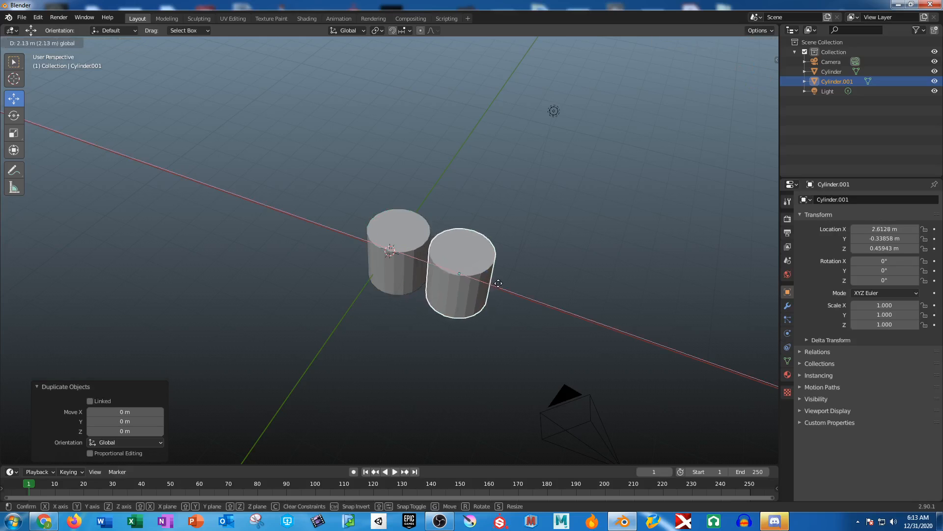
pyautogui.click(522, 293)
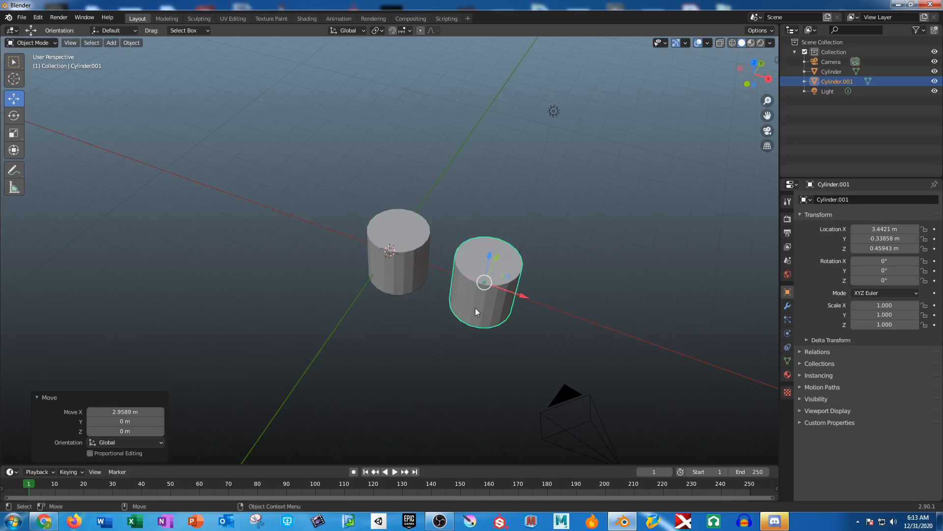
# Select both cylinders and try duplicating them with a free move
pyautogui.keyDown('shift'); pyautogui.click(409, 235); pyautogui.keyUp('shift')
pyautogui.hotkey('shift', 'd')
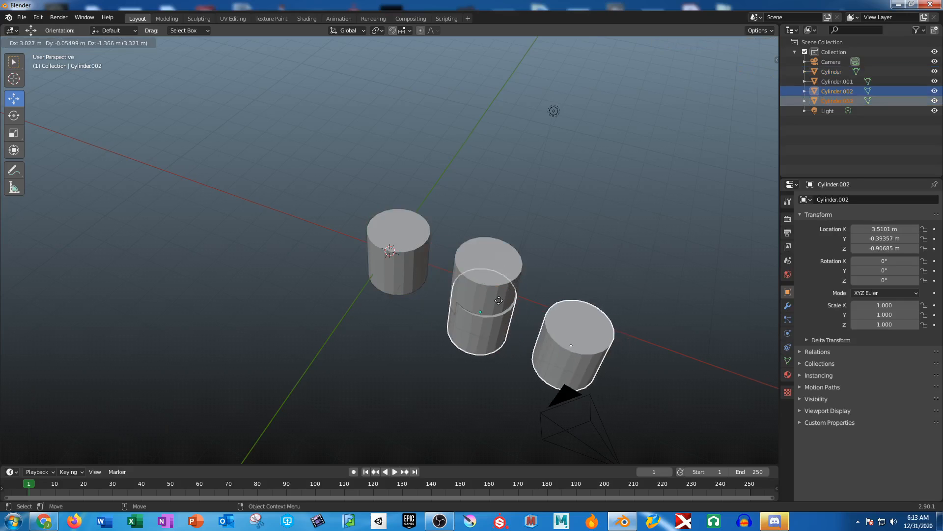
pyautogui.click(480, 273)
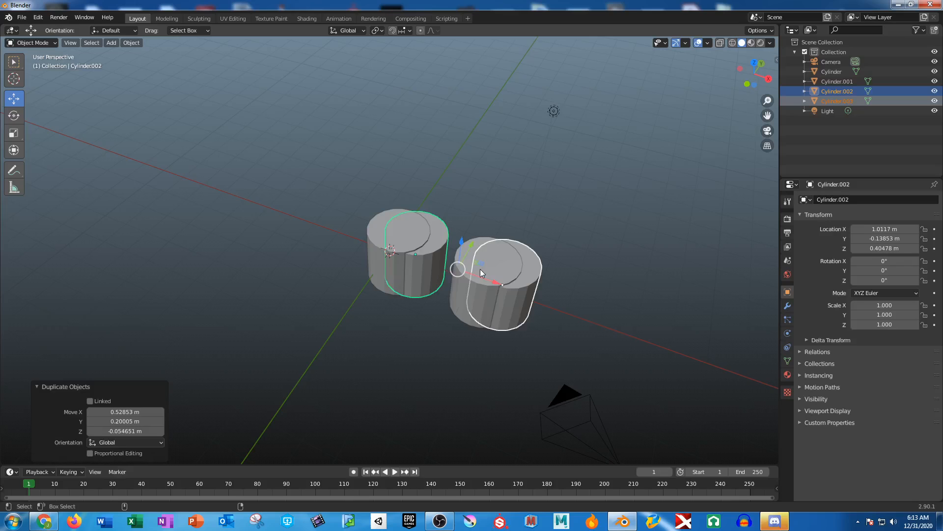
pyautogui.hotkey('ctrl', 'z')
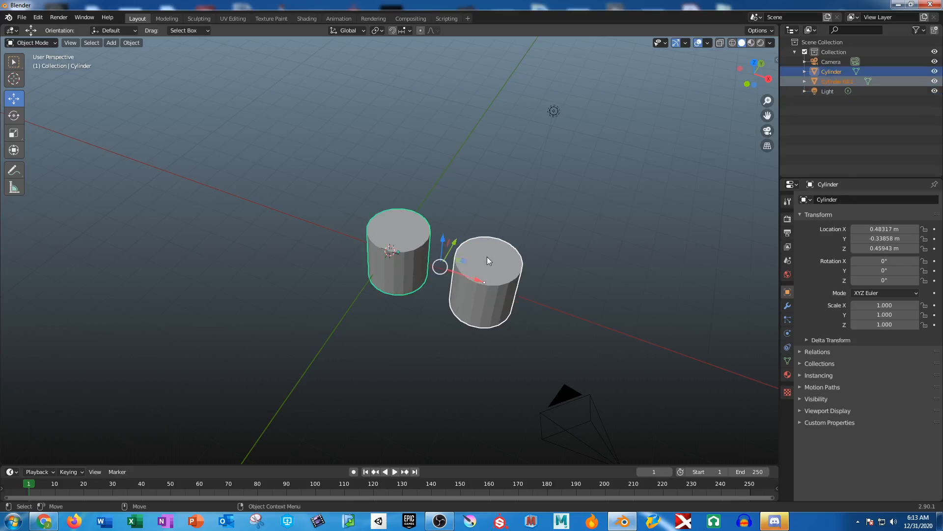
# Duplicate both cylinders in place and move the copies about 5.98 m along the X axis
pyautogui.hotkey('shift', 'd')
pyautogui.press('Escape')
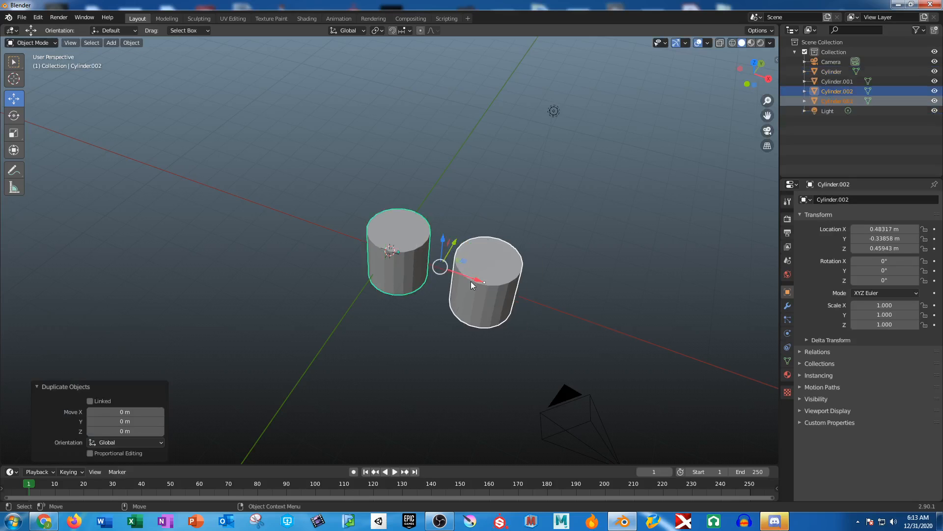
pyautogui.press('g')
pyautogui.press('x')
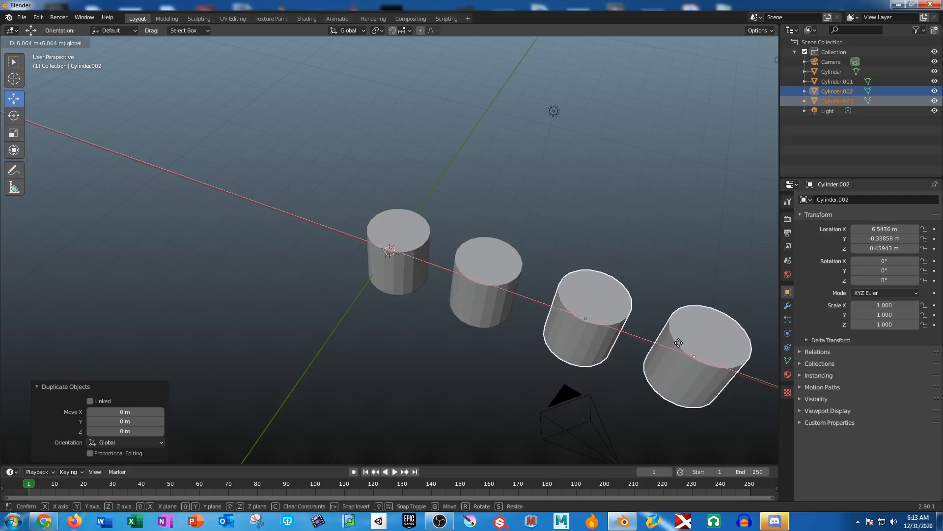
pyautogui.click(674, 343)
pyautogui.moveTo(674, 343); pyautogui.dragTo(459, 305, button='middle')
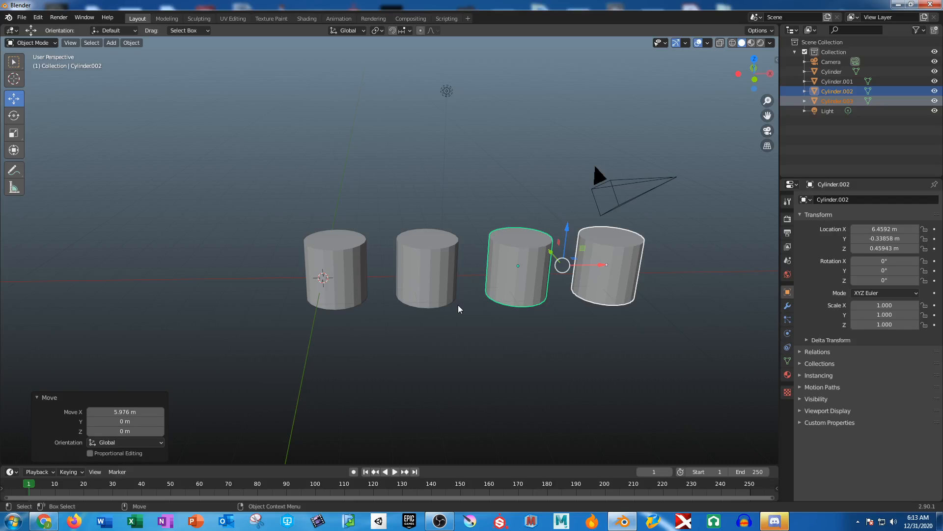
# Delete the three cylinders farthest along the X axis, keeping only the one nearest the origin
pyautogui.moveTo(529, 301); pyautogui.dragTo(383, 266, button='middle')
pyautogui.keyDown('shift'); pyautogui.click(381, 267); pyautogui.keyUp('shift')
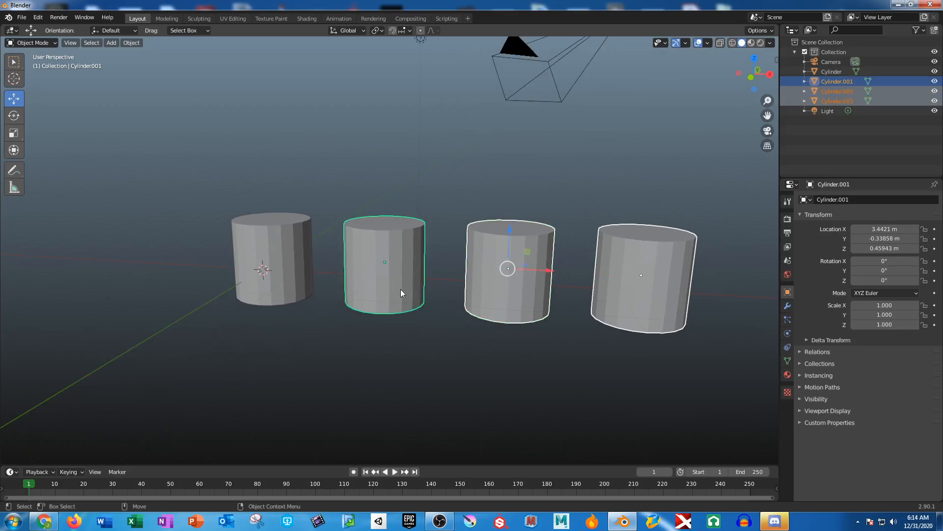
pyautogui.press('Delete')
# Select and frame the remaining cylinder and apply Shade Smooth to it
pyautogui.click(310, 241)
pyautogui.press('KP_Decimal')
pyautogui.keyDown('alt'); pyautogui.moveTo(349, 155); pyautogui.dragTo(450, 294, button='right'); pyautogui.keyUp('alt')
pyautogui.scroll(-12, 365, 185)
pyautogui.scroll(-6, 408, 190)
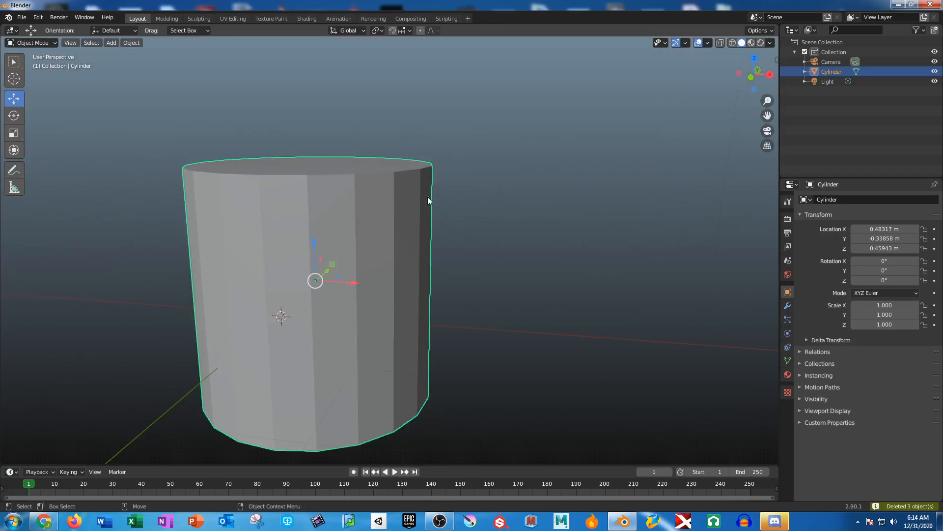
pyautogui.scroll(2, 472, 236)
pyautogui.scroll(-2, 496, 284)
pyautogui.moveTo(478, 297); pyautogui.dragTo(455, 322, button='middle')
pyautogui.rightClick(378, 198)
pyautogui.click(379, 197)
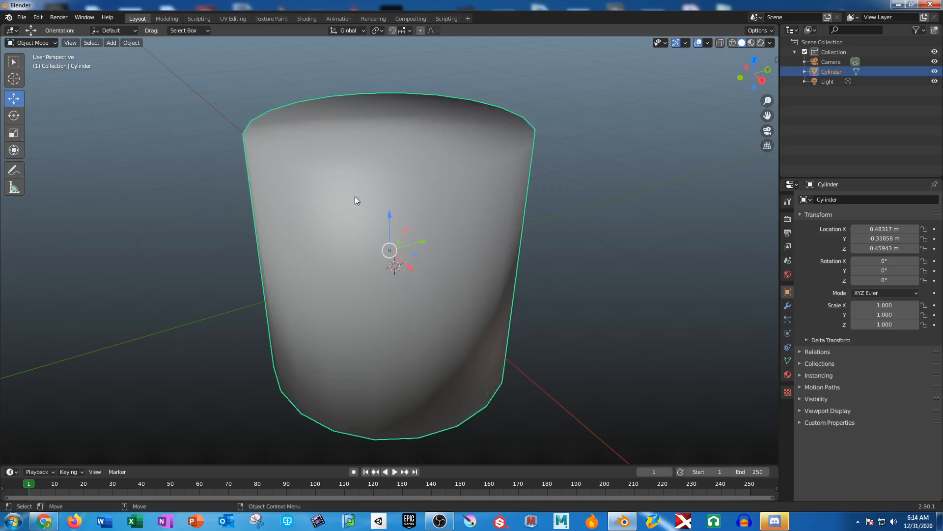
pyautogui.moveTo(520, 208)
pyautogui.mouseDown(button='middle')
pyautogui.moveTo(493, 290)
pyautogui.moveTo(501, 248)
pyautogui.moveTo(558, 269)
pyautogui.moveTo(503, 215)
pyautogui.moveTo(502, 182)
pyautogui.moveTo(517, 266)
pyautogui.moveTo(470, 200)
pyautogui.mouseUp(button='middle')
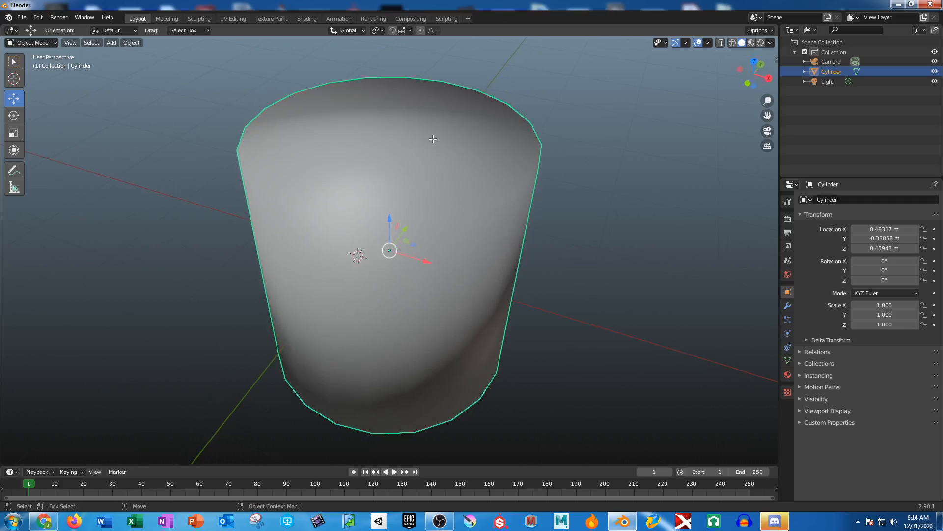
# Enter Edit Mode and add a single loop cut slid close to the cylinder's top edge, with a factor of about -0.993
pyautogui.press('Tab')
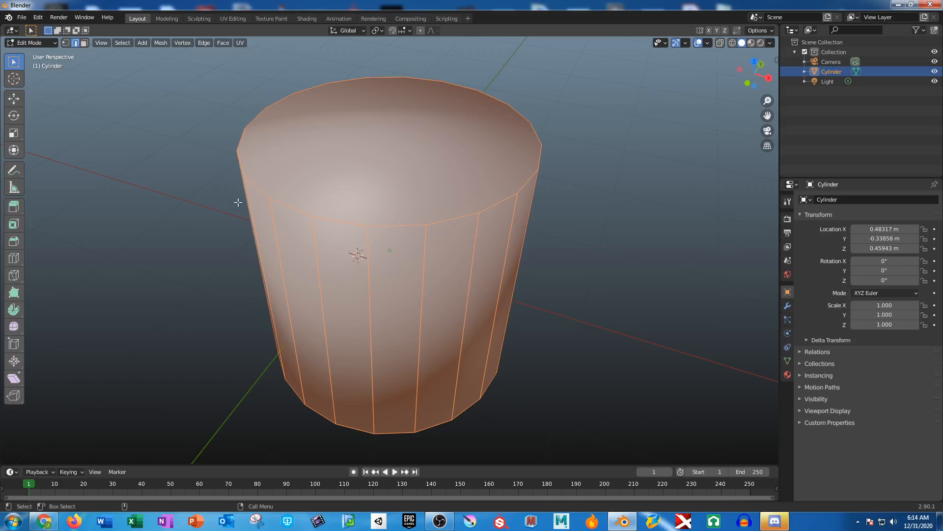
pyautogui.click(13, 259)
pyautogui.moveTo(569, 202); pyautogui.dragTo(611, 299, button='middle')
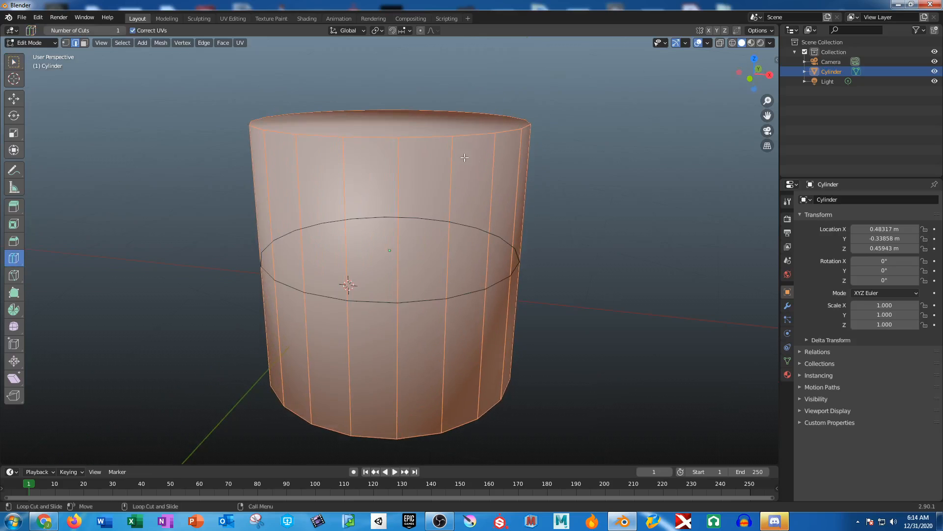
pyautogui.moveTo(459, 278); pyautogui.dragTo(465, 134)
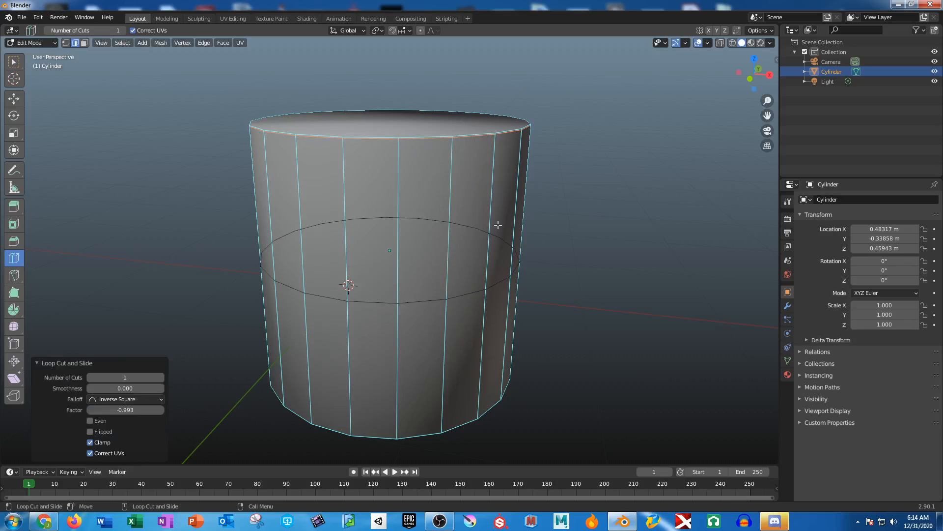
# Add a second loop cut slid close to the cylinder's bottom edge, with a factor of about 0.991
pyautogui.moveTo(443, 302); pyautogui.dragTo(487, 232, button='middle')
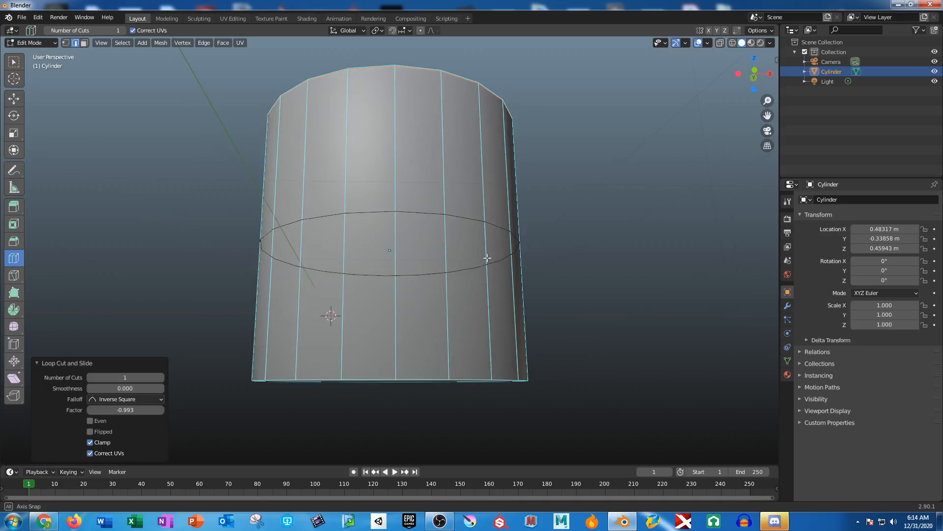
pyautogui.moveTo(486, 231); pyautogui.dragTo(496, 371)
pyautogui.keyDown('alt'); pyautogui.moveTo(536, 397); pyautogui.dragTo(525, 358); pyautogui.keyUp('alt')
pyautogui.keyDown('alt'); pyautogui.moveTo(511, 361); pyautogui.dragTo(539, 372, button='right'); pyautogui.keyUp('alt')
pyautogui.keyDown('alt'); pyautogui.moveTo(539, 372); pyautogui.dragTo(507, 349); pyautogui.keyUp('alt')
pyautogui.keyDown('alt'); pyautogui.moveTo(508, 350); pyautogui.dragTo(393, 287, button='right'); pyautogui.keyUp('alt')
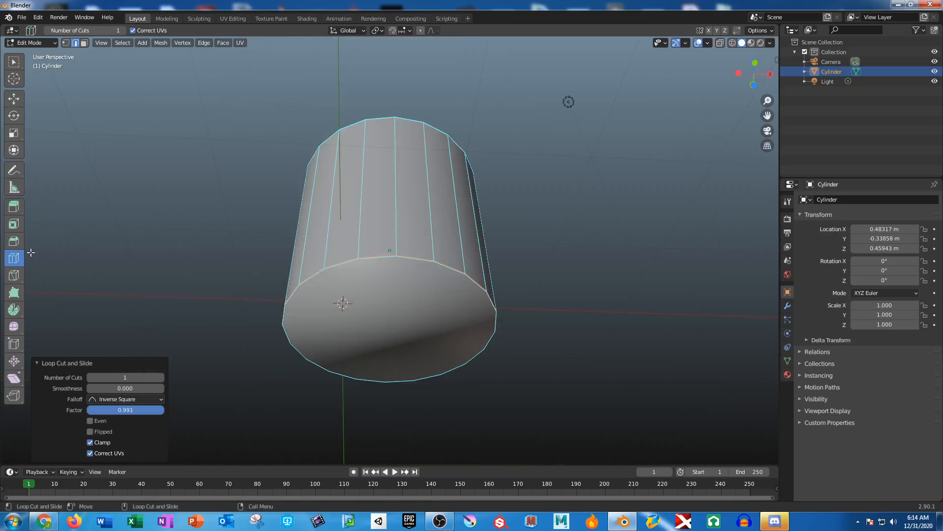
pyautogui.click(15, 225)
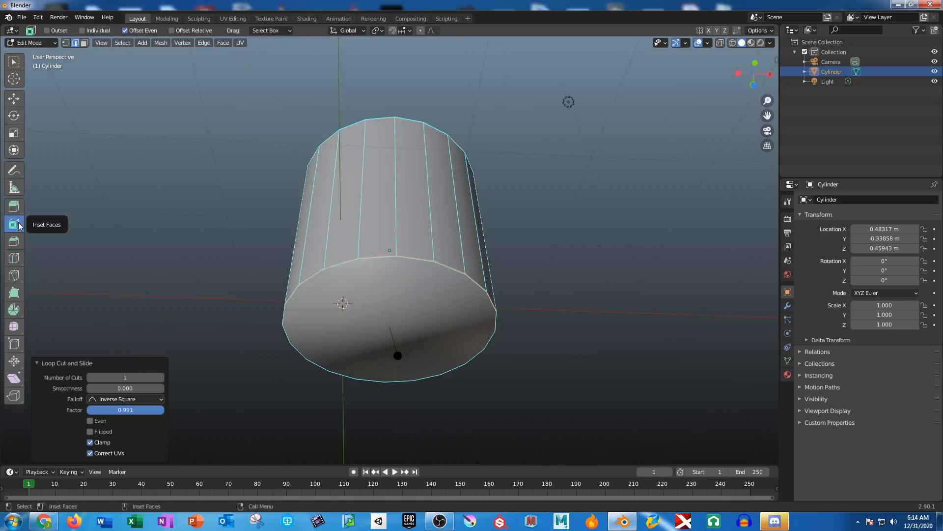
pyautogui.keyDown('alt'); pyautogui.moveTo(381, 74); pyautogui.dragTo(409, 175); pyautogui.keyUp('alt')
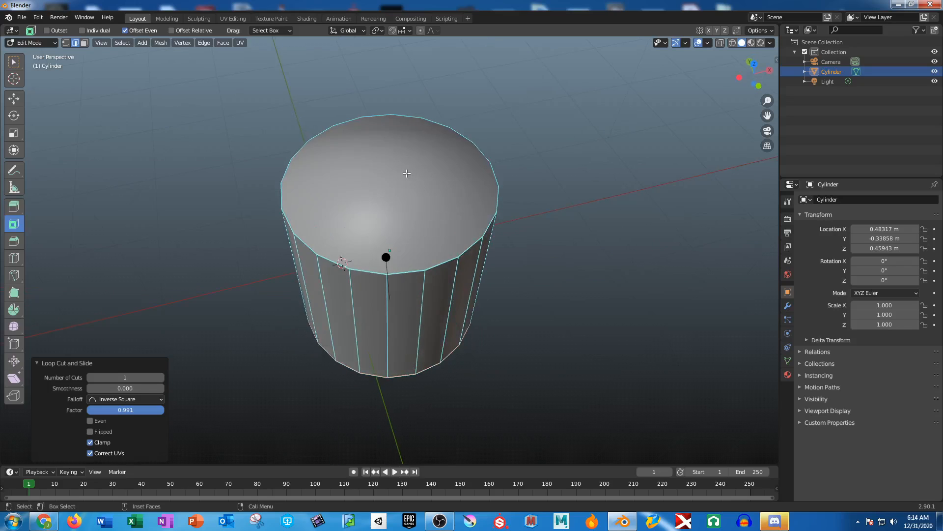
pyautogui.keyDown('alt'); pyautogui.moveTo(445, 286); pyautogui.dragTo(430, 252); pyautogui.keyUp('alt')
pyautogui.hotkey('ctrl', 'z')
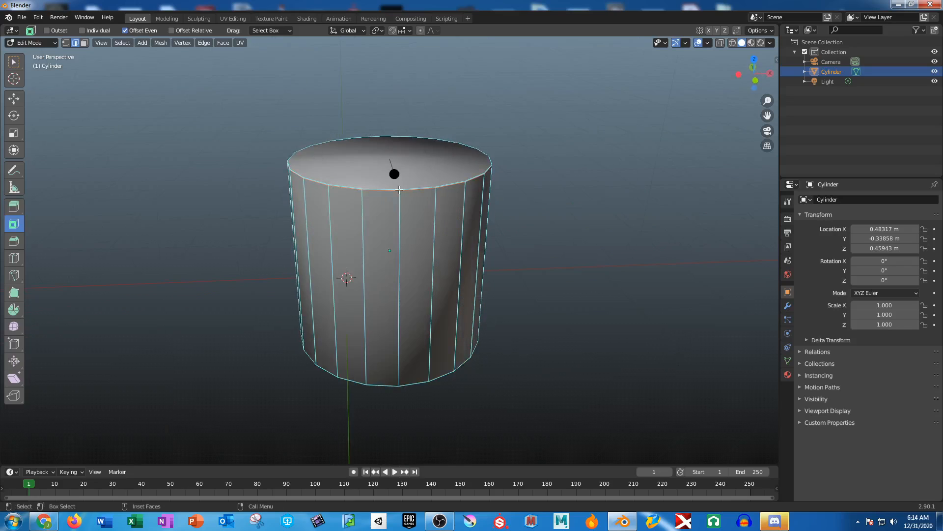
pyautogui.keyDown('alt'); pyautogui.moveTo(443, 326); pyautogui.dragTo(440, 320); pyautogui.keyUp('alt')
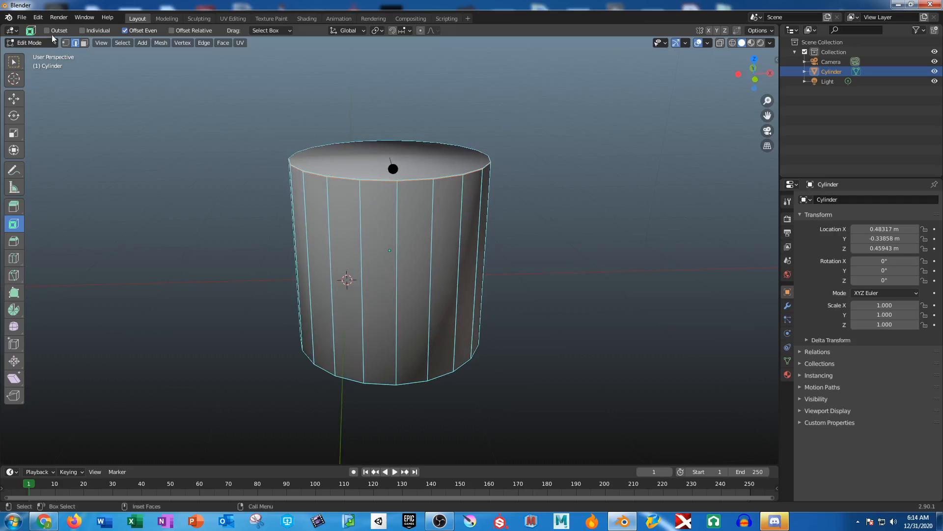
pyautogui.click(38, 17)
pyautogui.click(63, 36)
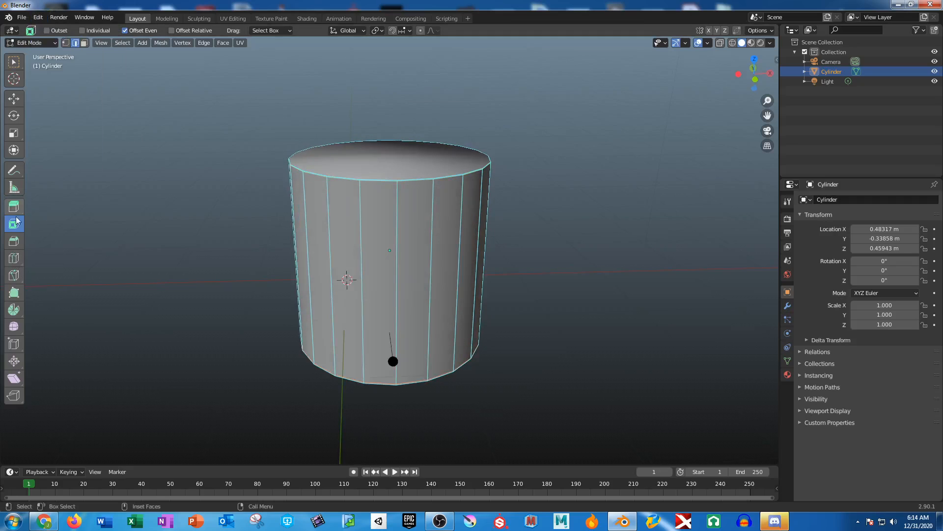
pyautogui.click(10, 260)
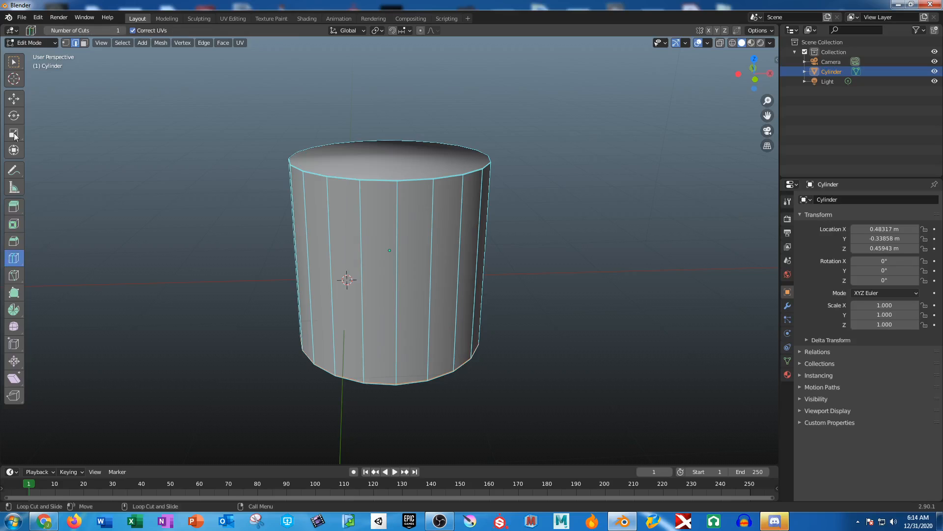
# Inset the cylinder's top face by about 0.455 m and delete the inner face
pyautogui.click(14, 61)
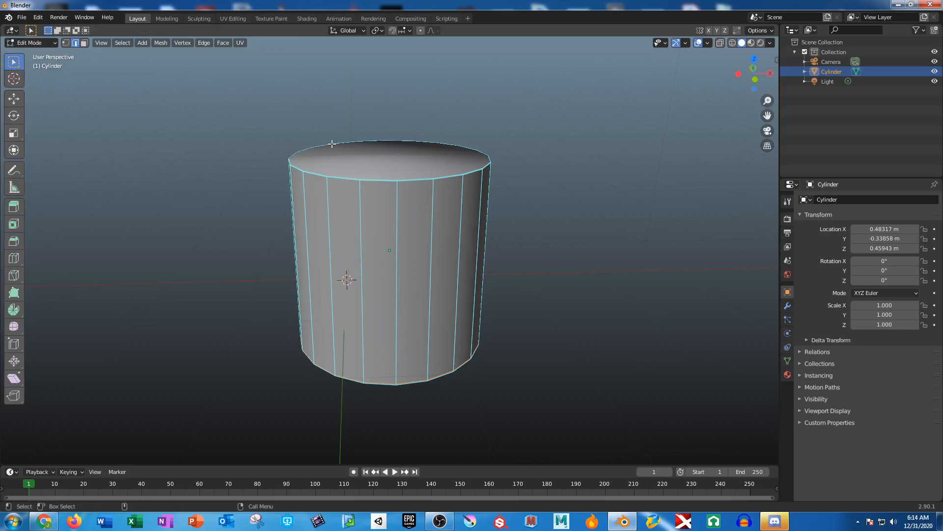
pyautogui.press('3')
pyautogui.moveTo(380, 160); pyautogui.dragTo(369, 153, button='middle')
pyautogui.click(368, 153)
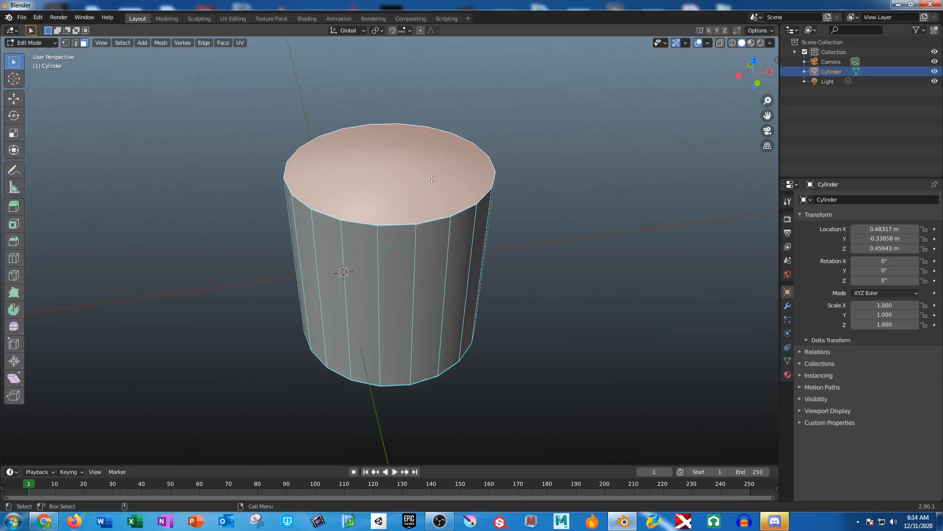
pyautogui.click(13, 225)
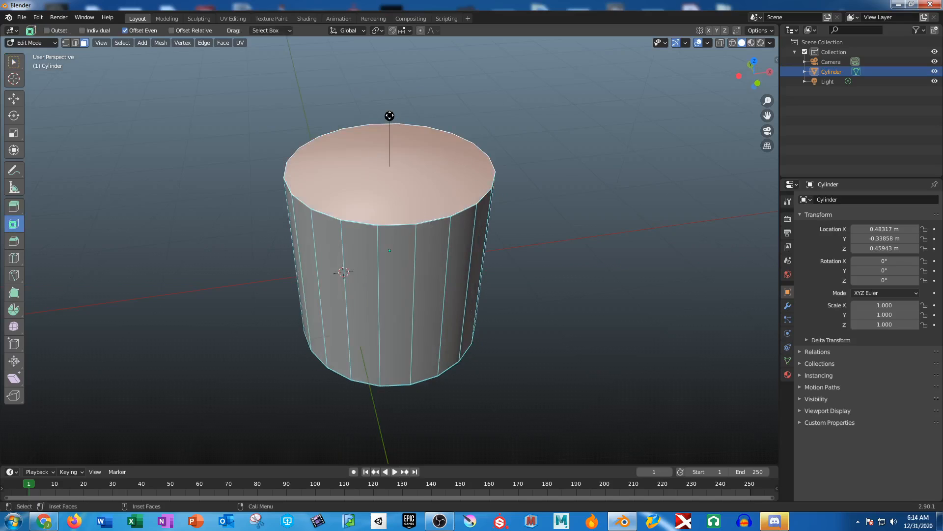
pyautogui.moveTo(390, 115); pyautogui.dragTo(391, 170)
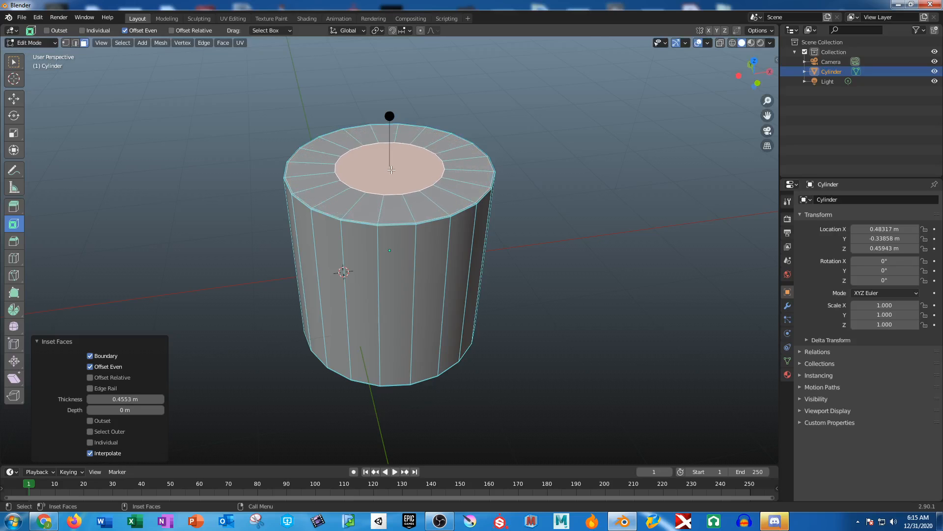
pyautogui.press('x')
pyautogui.click(357, 192)
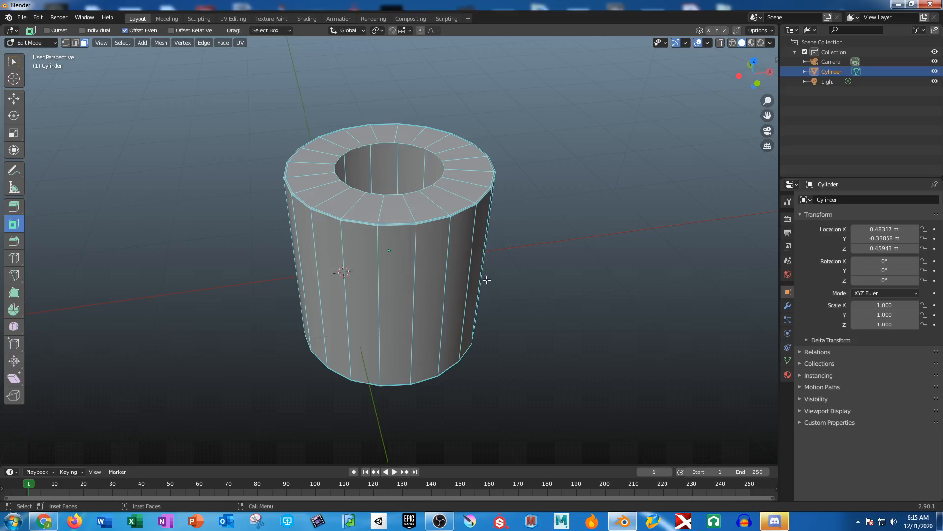
# Inset the cylinder's bottom face by about 0.285 m and delete the inner face
pyautogui.moveTo(486, 278); pyautogui.dragTo(388, 323, button='middle')
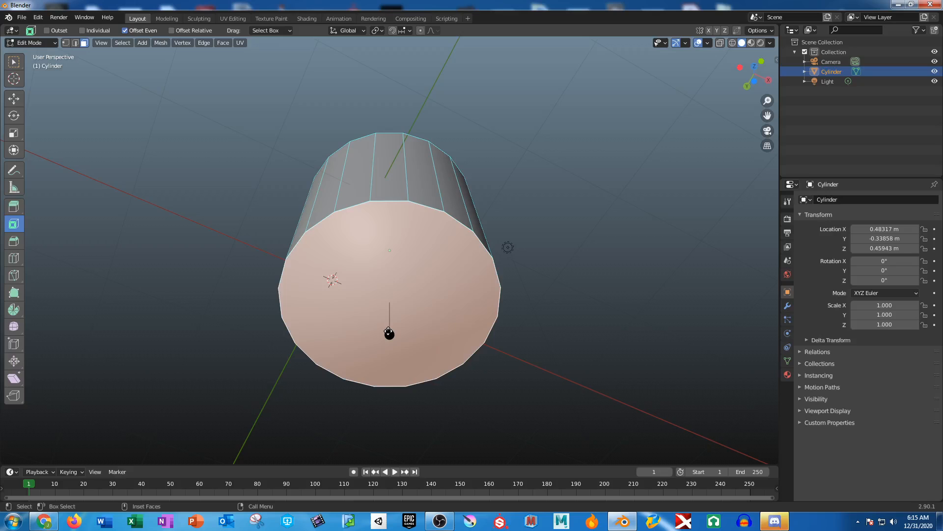
pyautogui.moveTo(388, 332); pyautogui.dragTo(386, 298)
pyautogui.press('x')
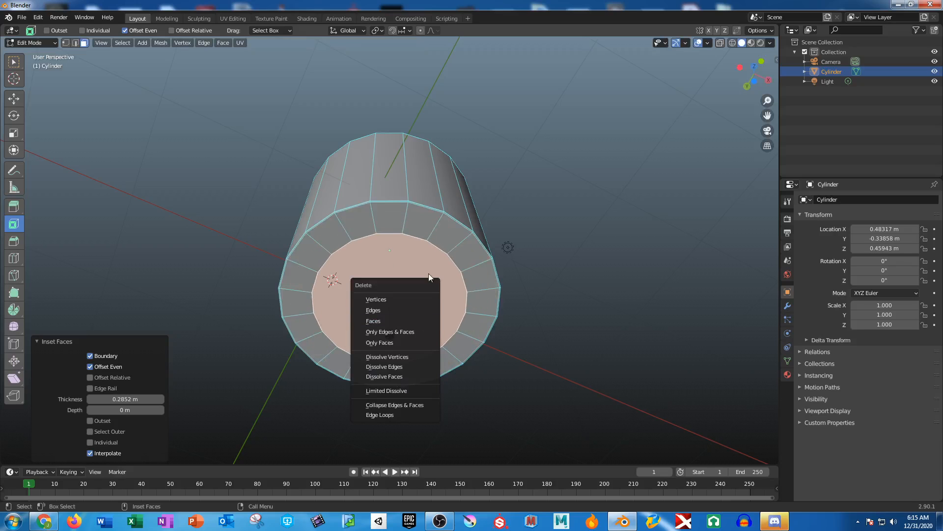
pyautogui.click(393, 320)
pyautogui.moveTo(393, 320); pyautogui.dragTo(430, 227, button='middle')
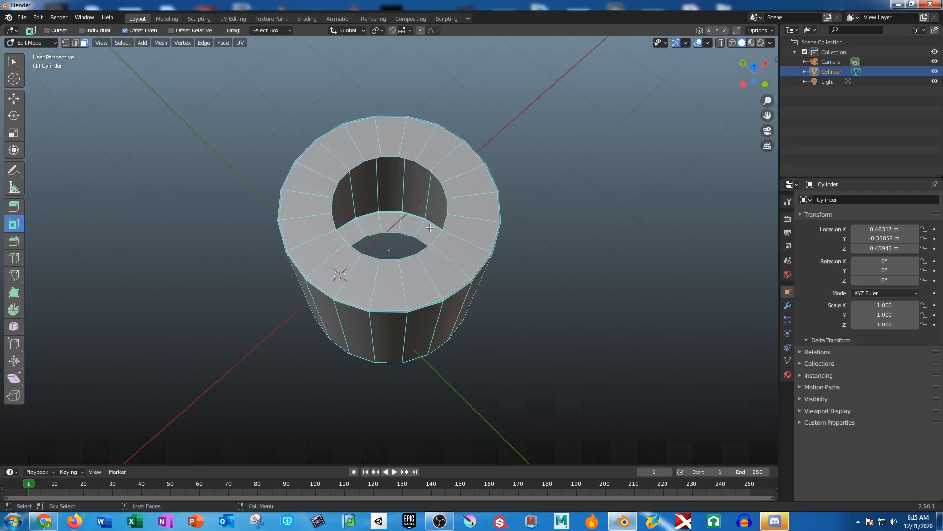
# Select the inner vertex ring of the cylinder's top opening and merge it at center
pyautogui.click(16, 64)
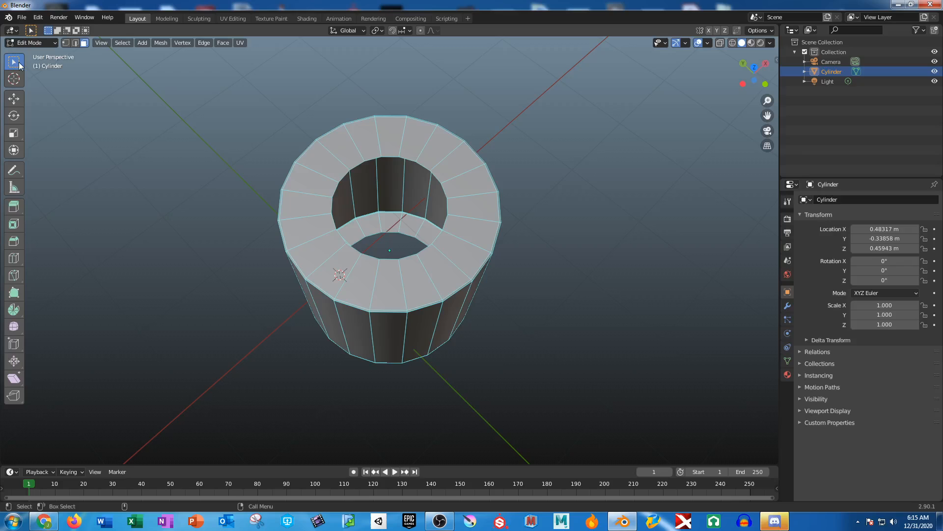
pyautogui.press('2')
pyautogui.press('1')
pyautogui.rightClick(401, 150)
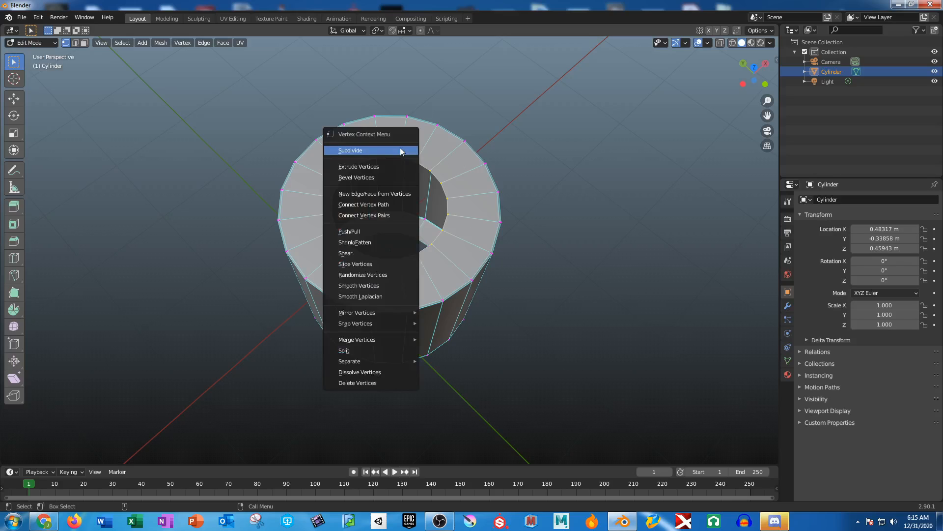
pyautogui.moveTo(382, 339)
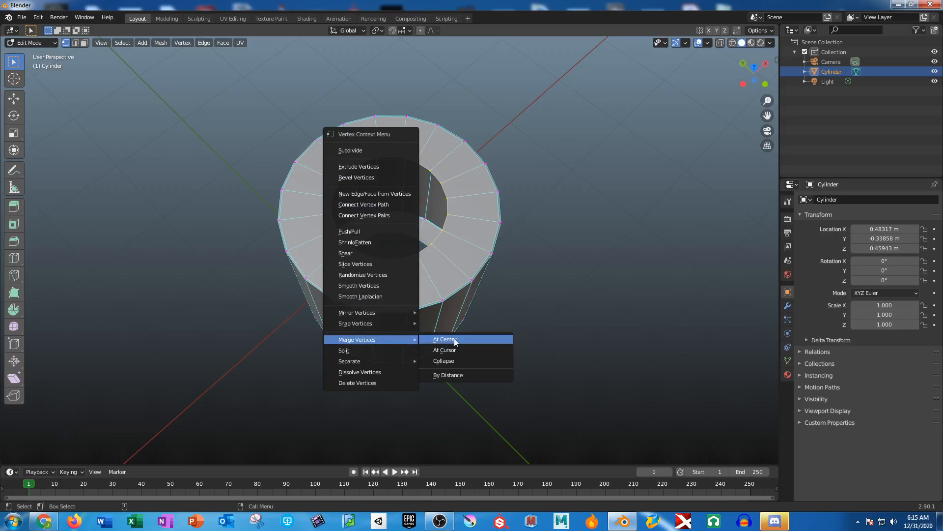
pyautogui.click(454, 340)
# Select the inner vertex ring of the cylinder's bottom opening and merge it at center
pyautogui.moveTo(455, 340); pyautogui.dragTo(419, 202, button='middle')
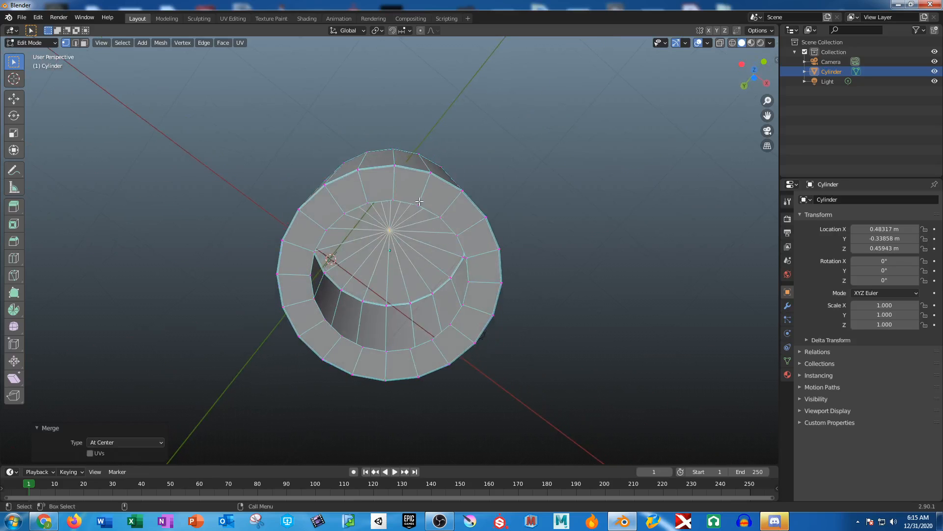
pyautogui.click(418, 204)
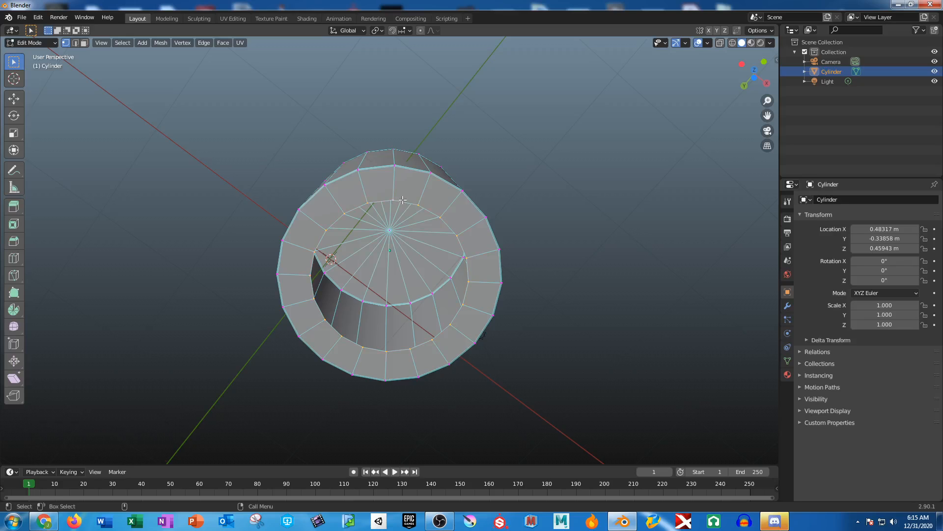
pyautogui.rightClick(411, 198)
pyautogui.moveTo(392, 227)
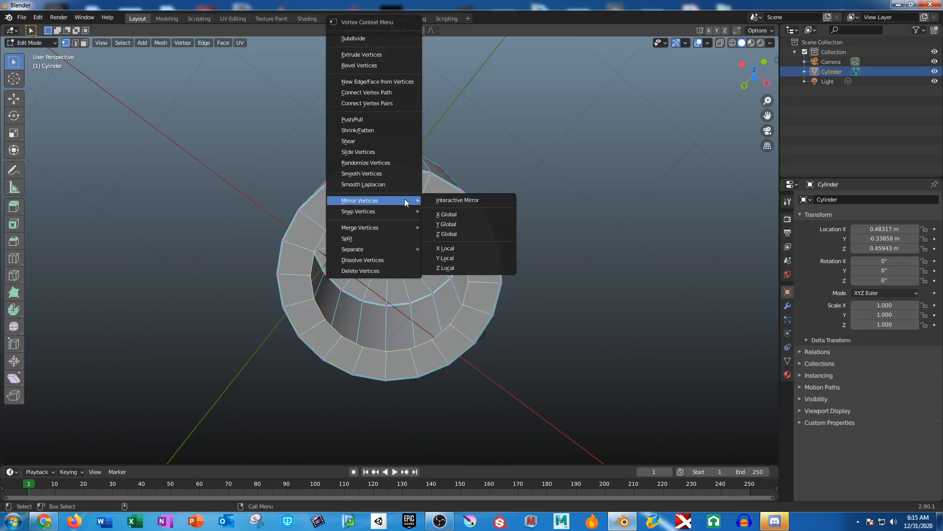
pyautogui.click(465, 248)
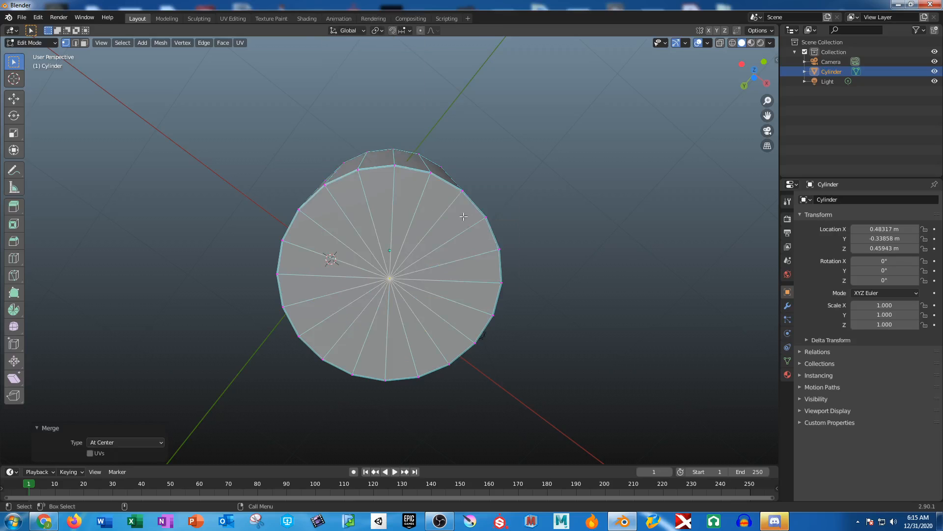
pyautogui.moveTo(463, 217); pyautogui.dragTo(534, 309, button='middle')
pyautogui.scroll(-1, 540, 320)
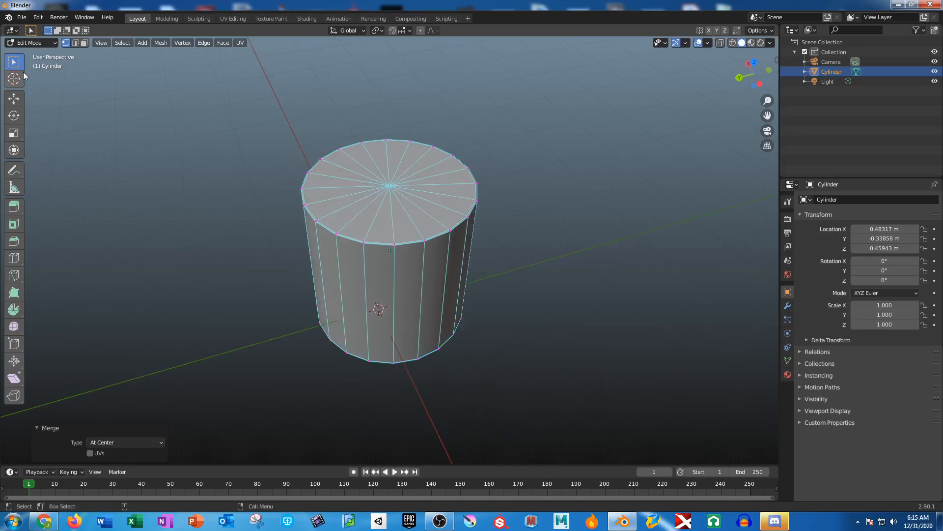
# Deselect the mesh and examine the cylinder's merged top cap and the supporting edge loop along its rim
pyautogui.click(296, 255)
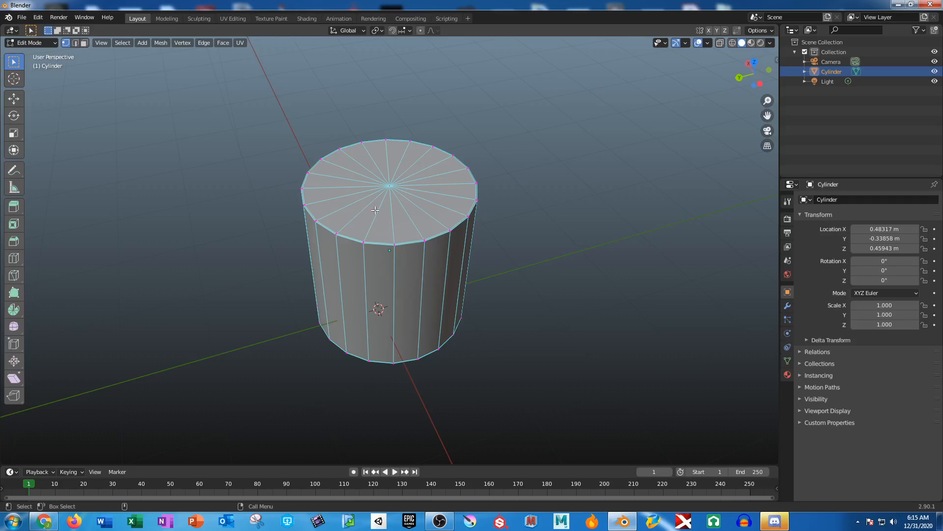
pyautogui.scroll(9, 413, 211)
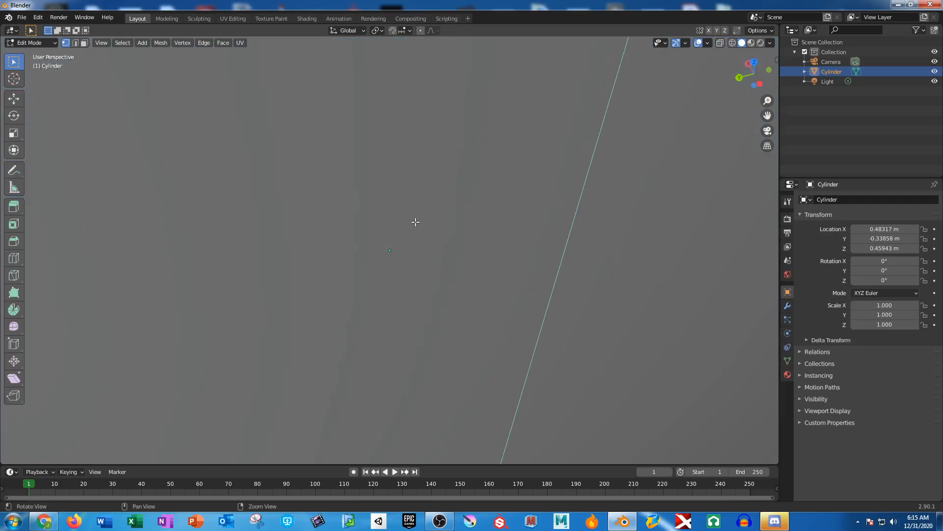
pyautogui.scroll(-6, 415, 221)
pyautogui.moveTo(359, 149); pyautogui.dragTo(363, 206, button='middle')
pyautogui.scroll(4, 373, 272)
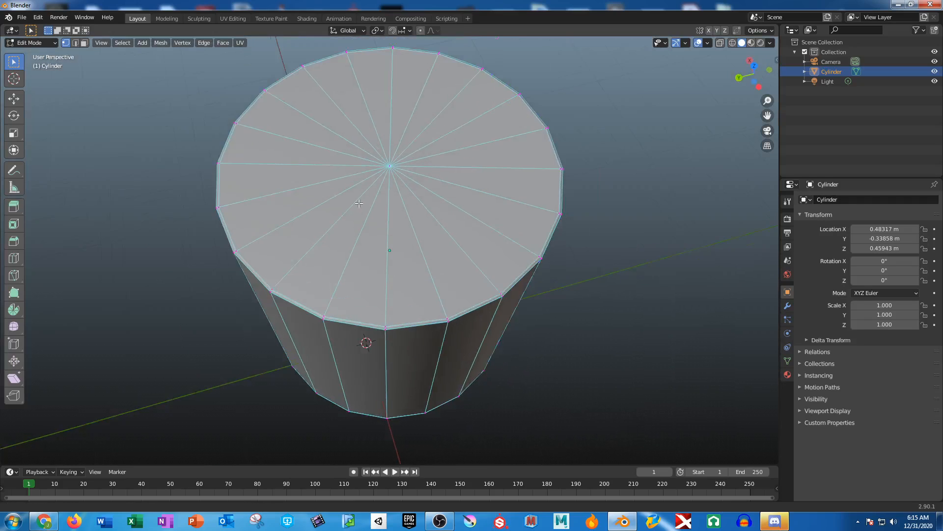
pyautogui.moveTo(390, 129); pyautogui.dragTo(392, 54, button='middle')
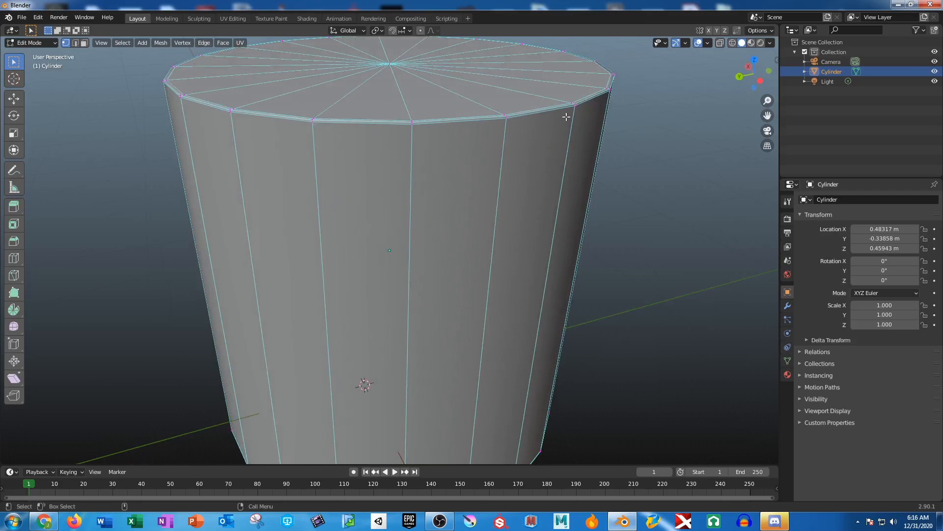
pyautogui.scroll(-4, 566, 117)
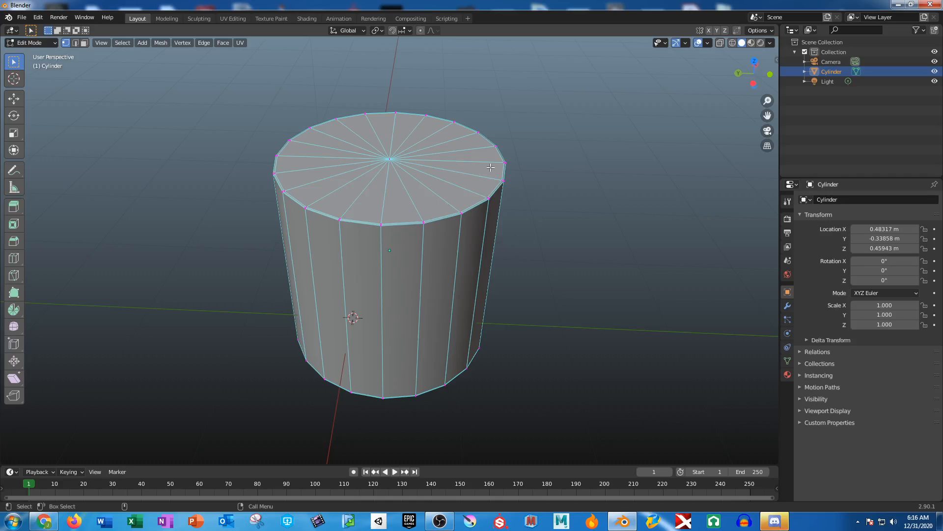
pyautogui.moveTo(513, 235)
pyautogui.mouseDown(button='middle')
pyautogui.moveTo(543, 227)
pyautogui.moveTo(516, 214)
pyautogui.moveTo(509, 224)
pyautogui.mouseUp(button='middle')
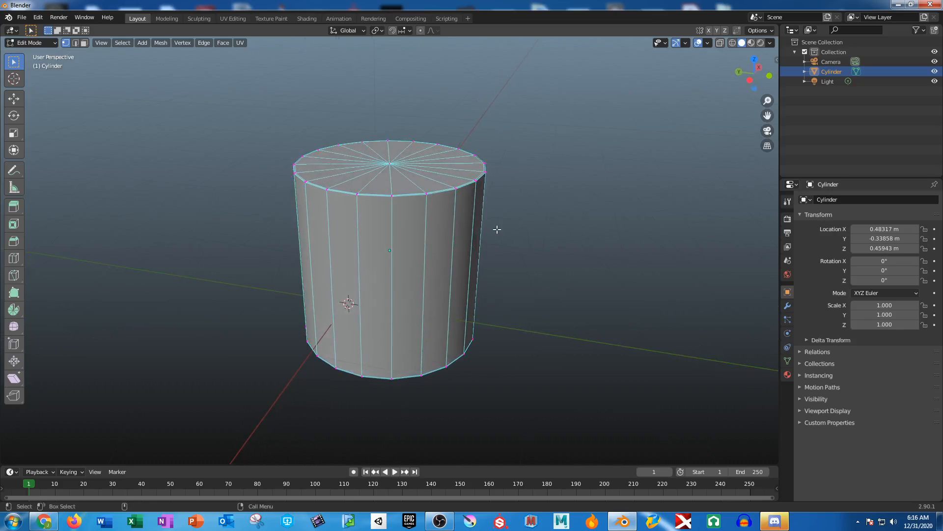
# Turn on the Statistics overlay in the viewport and switch the cylinder to Object Mode
pyautogui.click(708, 43)
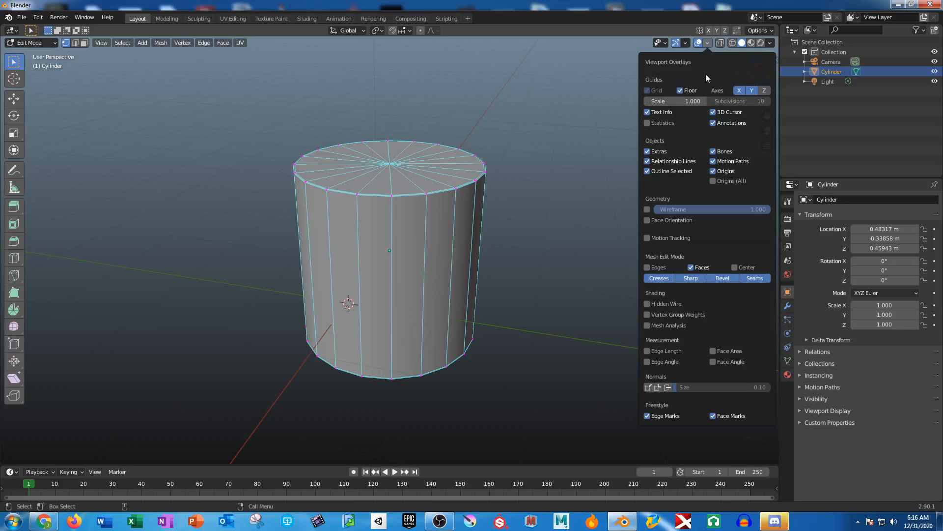
pyautogui.click(647, 123)
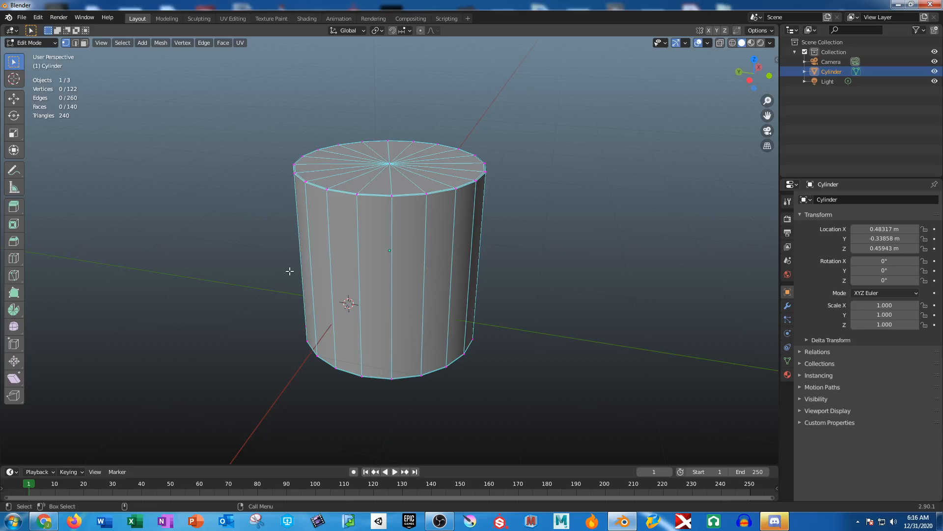
pyautogui.scroll(-2, 291, 270)
pyautogui.press('Tab')
pyautogui.moveTo(414, 261); pyautogui.dragTo(433, 295, button='middle')
pyautogui.click(45, 44)
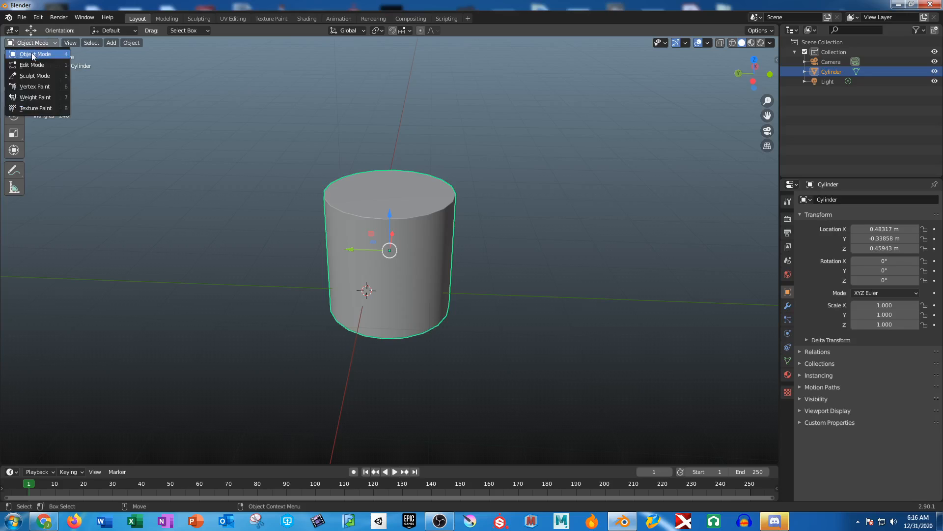
pyautogui.click(32, 53)
pyautogui.moveTo(451, 268); pyautogui.dragTo(449, 276, button='middle')
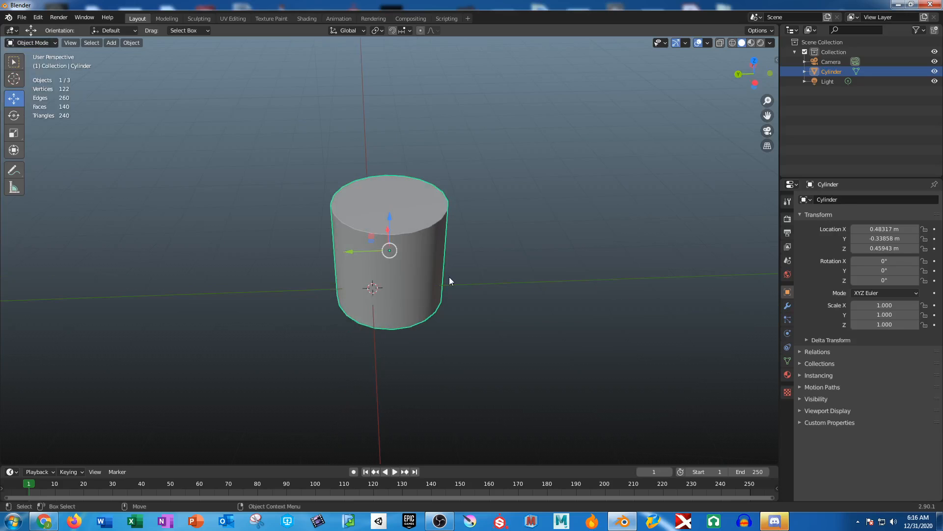
pyautogui.hotkey('shift', 'd')
pyautogui.rightClick(358, 263)
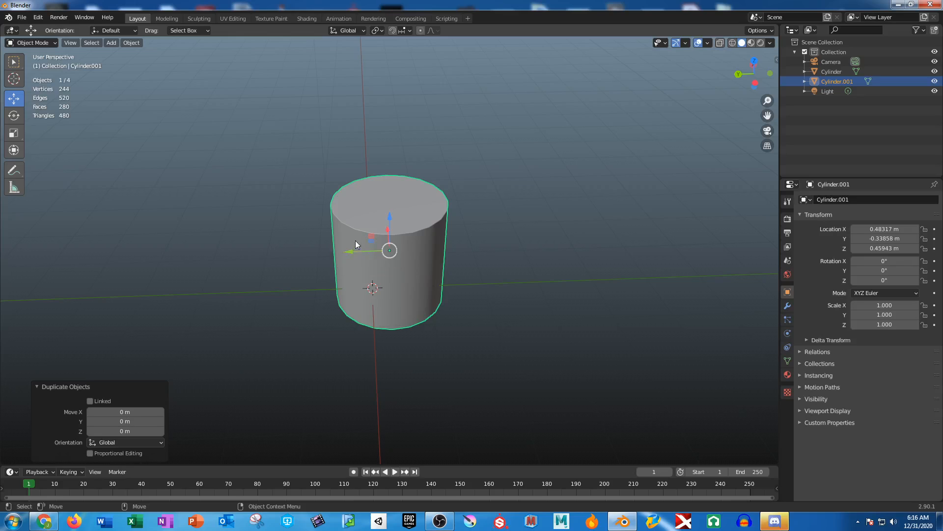
pyautogui.press('Delete')
pyautogui.click(375, 208)
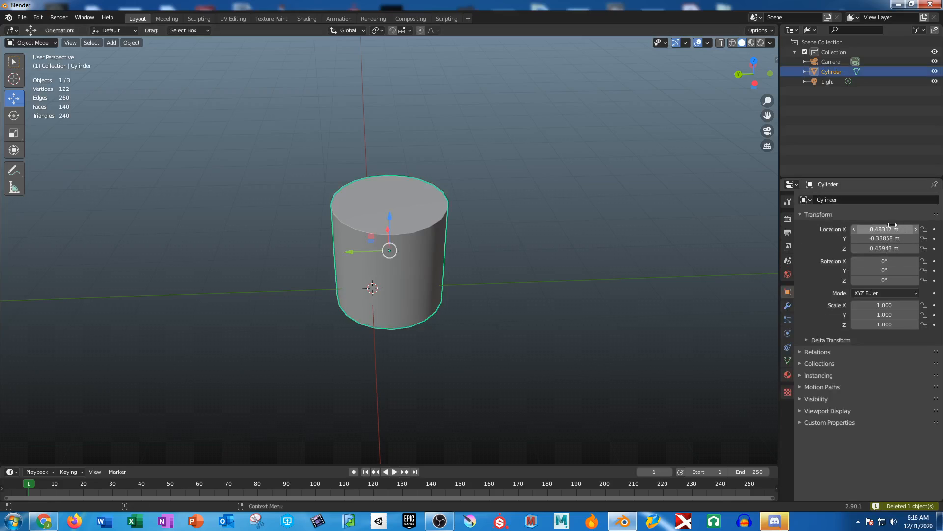
# Set the cylinder's X, Y and Z location to 0 m
pyautogui.moveTo(886, 228); pyautogui.dragTo(886, 249)
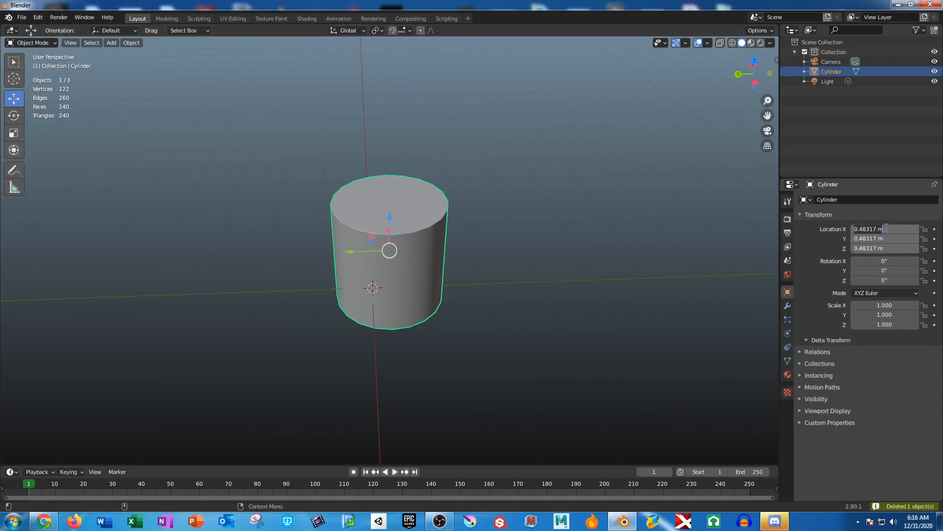
pyautogui.write('0')
pyautogui.press('Return')
pyautogui.moveTo(571, 333); pyautogui.dragTo(594, 333, button='middle')
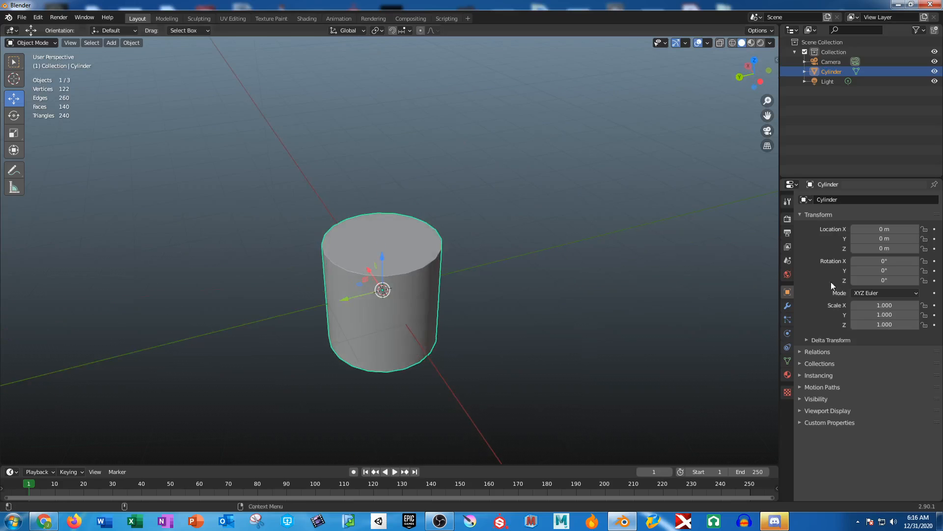
# Duplicate the cylinder, move the copy along the Y axis, and set its Y location to -3 m
pyautogui.moveTo(664, 309); pyautogui.dragTo(454, 308, button='middle')
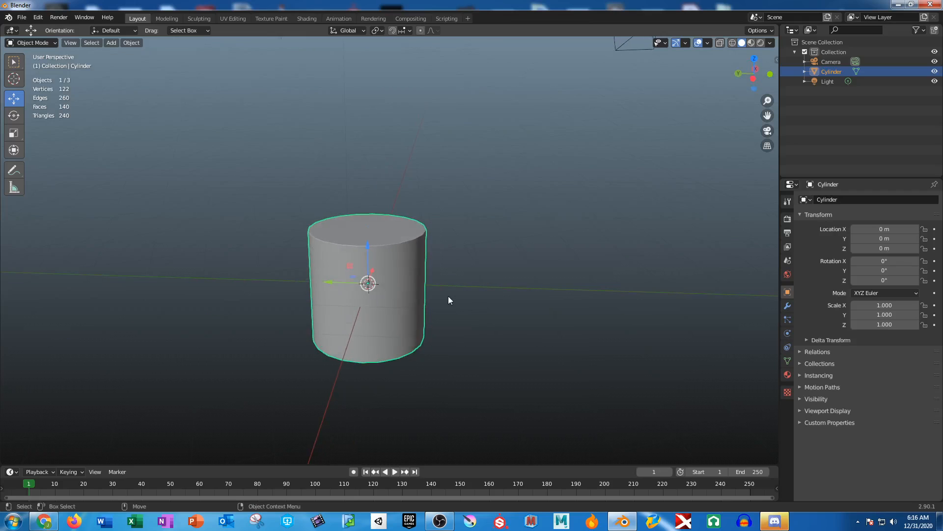
pyautogui.hotkey('shift', 'd')
pyautogui.rightClick(479, 284)
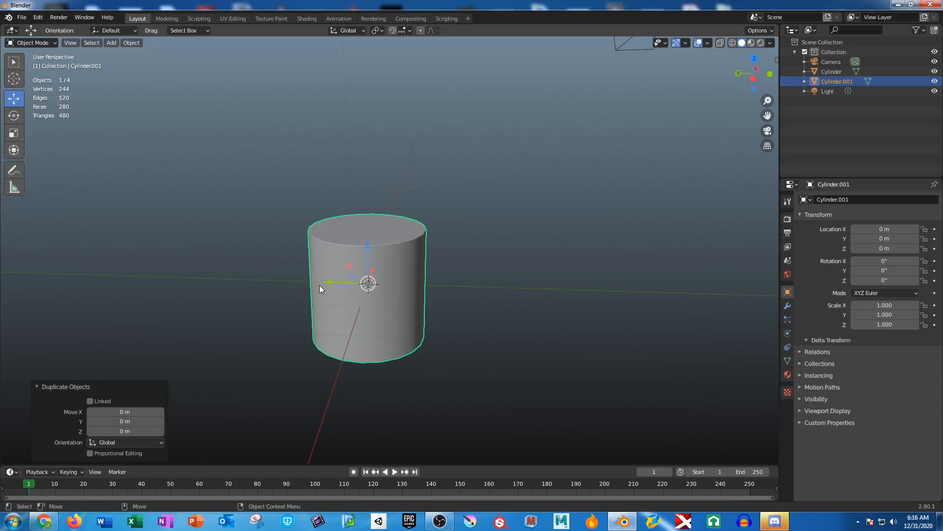
pyautogui.moveTo(324, 279); pyautogui.dragTo(499, 288)
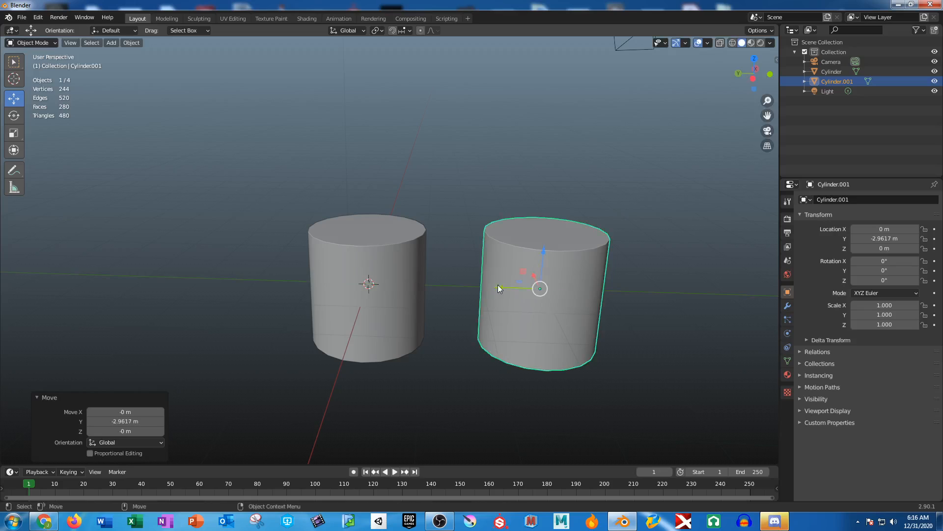
pyautogui.click(882, 238)
pyautogui.write('-3')
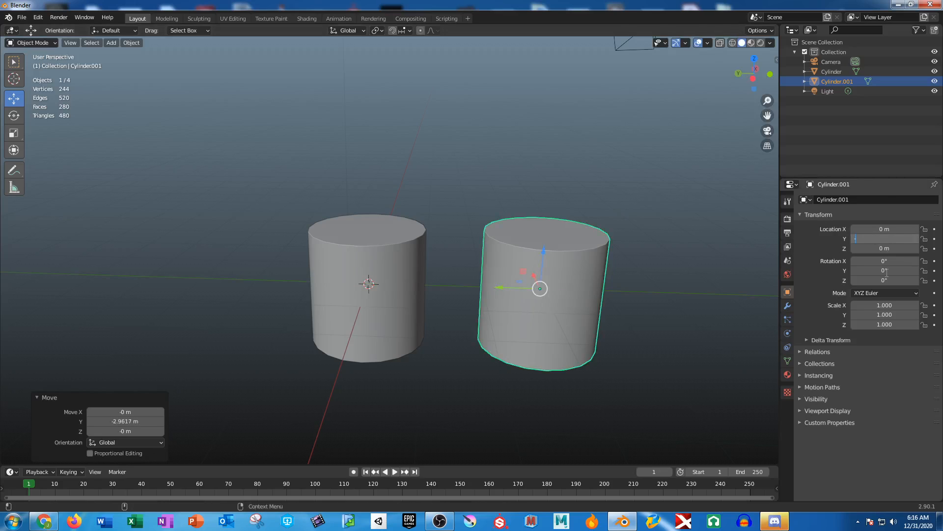
pyautogui.press('Return')
pyautogui.moveTo(458, 371); pyautogui.dragTo(459, 332, button='middle')
# Duplicate both cylinders together and move the copies about -6 m along the Y axis
pyautogui.click(411, 264)
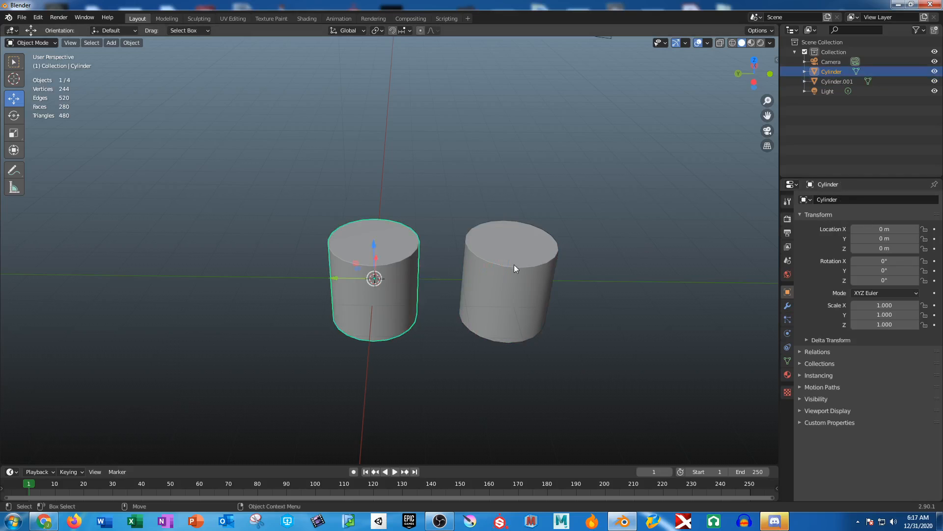
pyautogui.keyDown('shift'); pyautogui.click(514, 265); pyautogui.keyUp('shift')
pyautogui.hotkey('shift', 'd')
pyautogui.rightClick(514, 267)
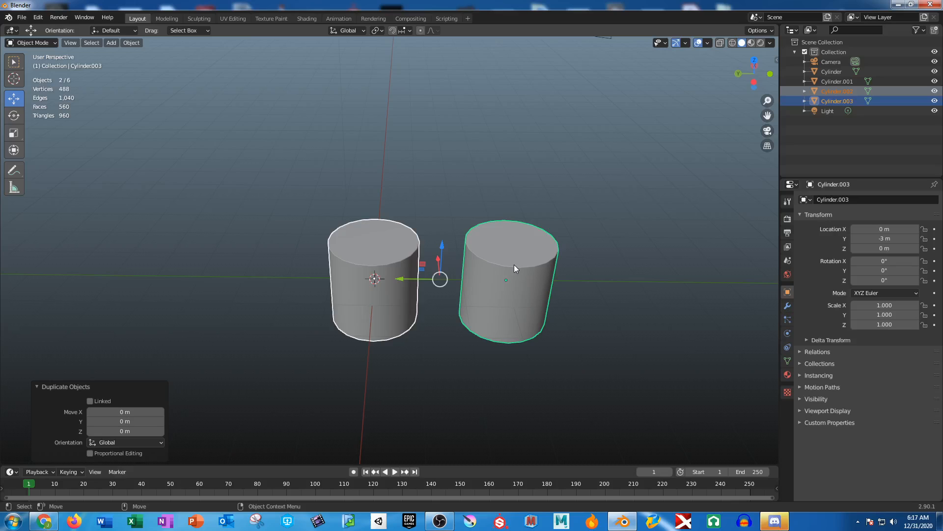
pyautogui.moveTo(405, 280); pyautogui.dragTo(679, 280)
# Set the third cylinder's Y location to -6 m and the fourth cylinder's Y location to -9 m
pyautogui.click(662, 310)
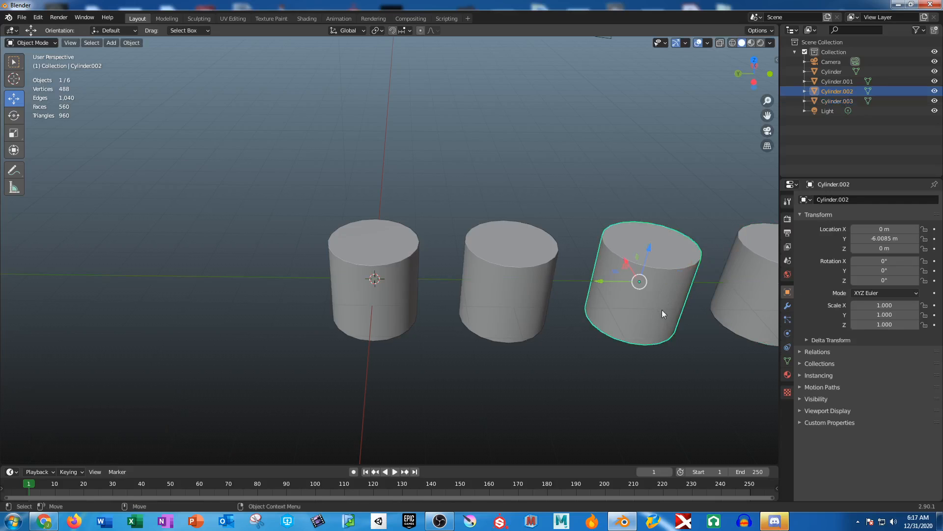
pyautogui.click(884, 239)
pyautogui.press('Return')
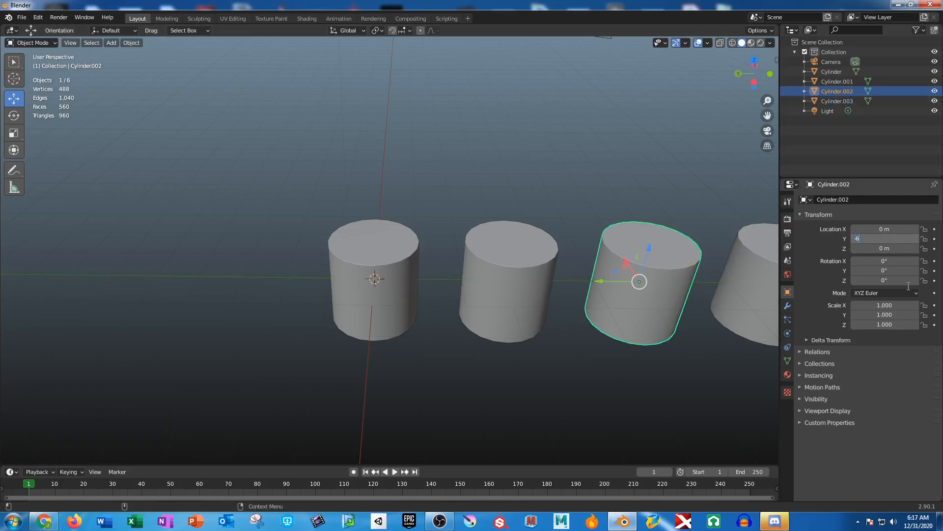
pyautogui.click(738, 264)
pyautogui.click(870, 238)
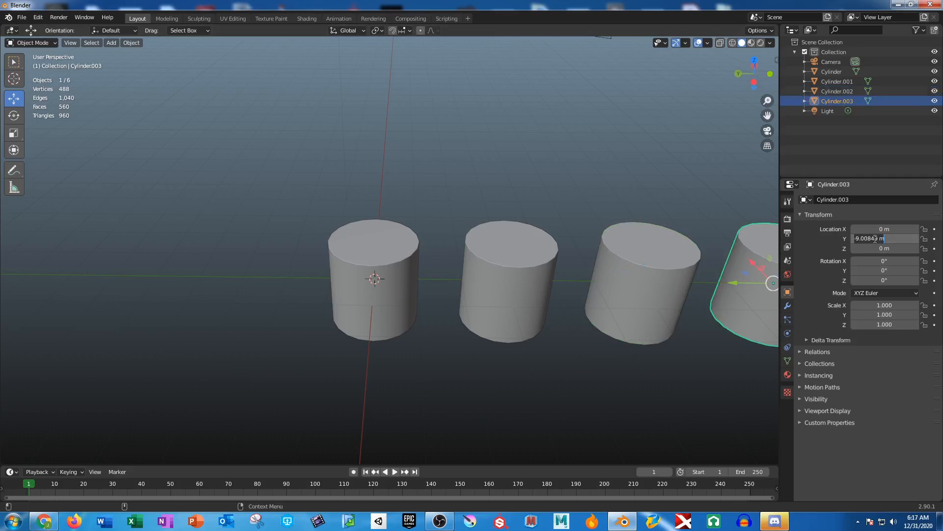
pyautogui.write('-9')
pyautogui.press('Return')
# Try raising the two middle cylinders together along the Z axis
pyautogui.scroll(-1, 599, 315)
pyautogui.keyDown('alt'); pyautogui.moveTo(598, 310); pyautogui.dragTo(551, 266); pyautogui.keyUp('alt')
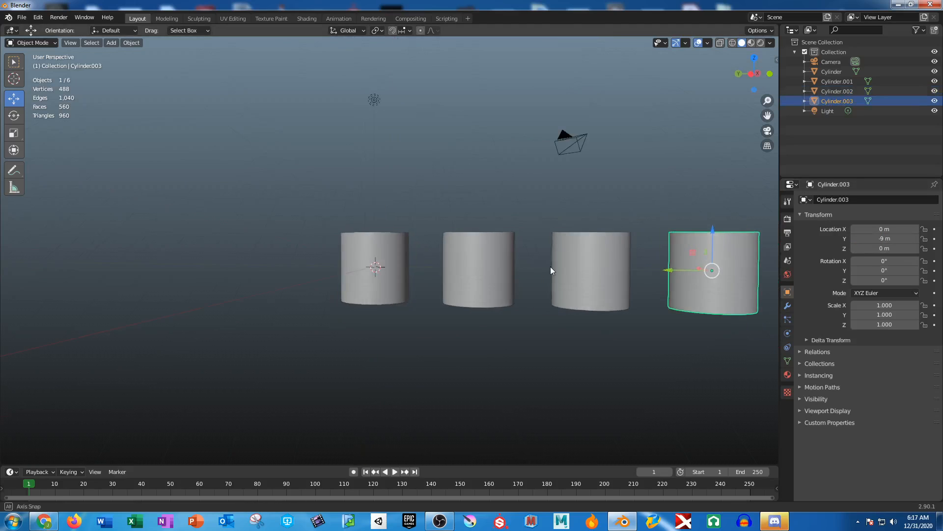
pyautogui.keyDown('alt'); pyautogui.moveTo(550, 280); pyautogui.dragTo(553, 323, button='right'); pyautogui.keyUp('alt')
pyautogui.keyDown('alt'); pyautogui.moveTo(554, 324); pyautogui.dragTo(571, 345); pyautogui.keyUp('alt')
pyautogui.keyDown('alt'); pyautogui.moveTo(625, 319); pyautogui.dragTo(520, 329, button='middle'); pyautogui.keyUp('alt')
pyautogui.scroll(-4, 520, 329)
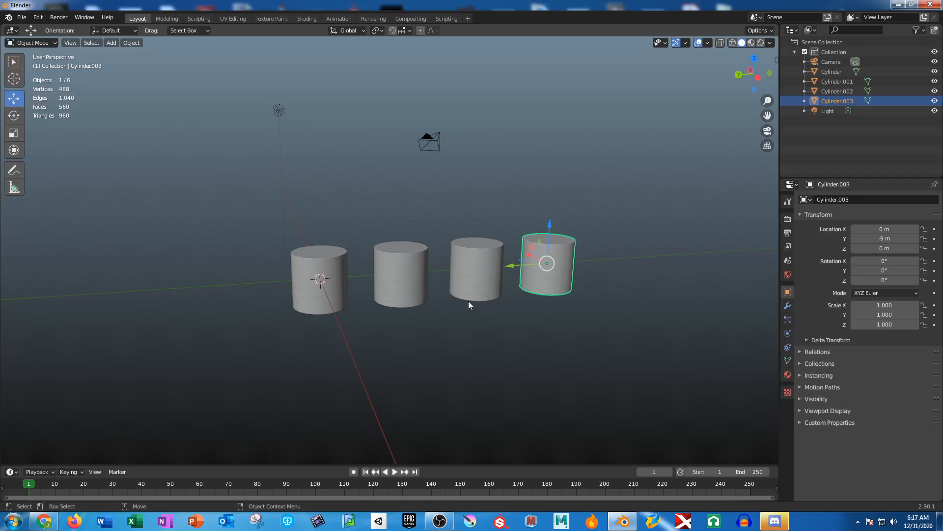
pyautogui.click(417, 267)
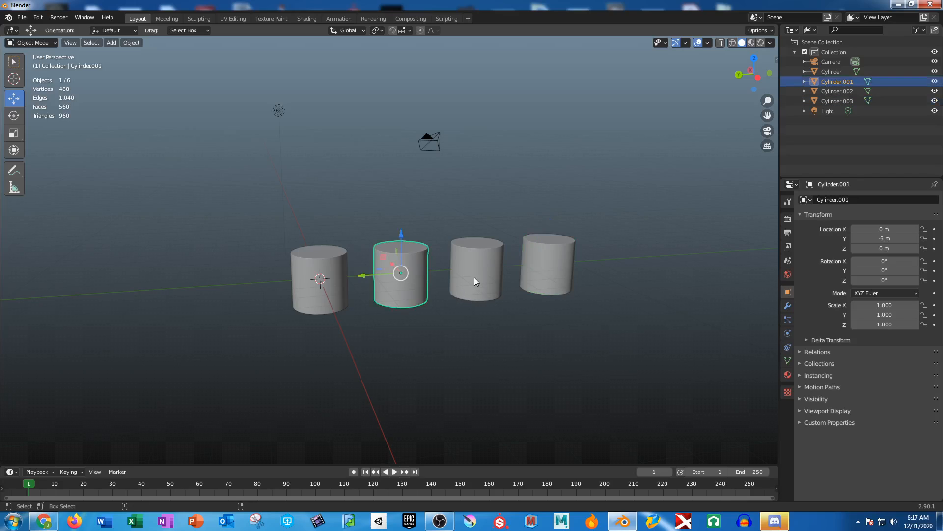
pyautogui.keyDown('shift'); pyautogui.click(475, 277); pyautogui.keyUp('shift')
pyautogui.click(296, 260)
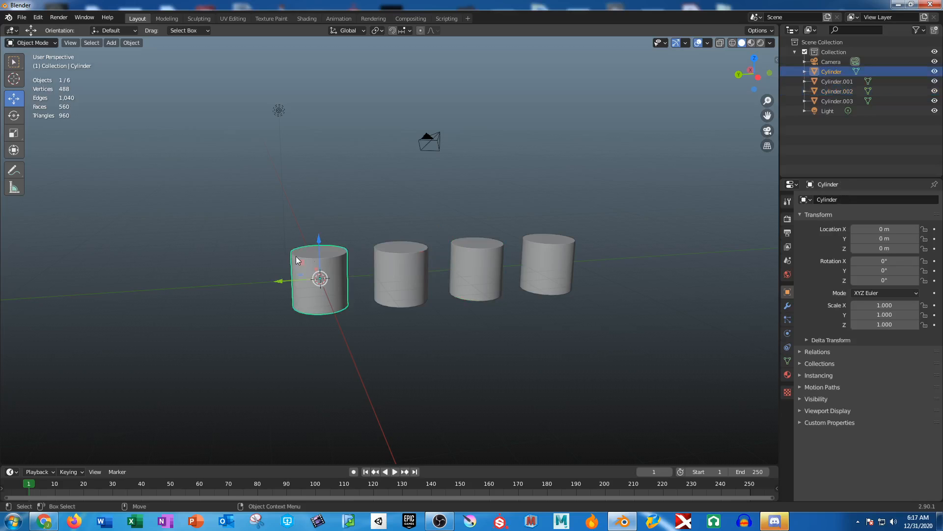
pyautogui.click(399, 280)
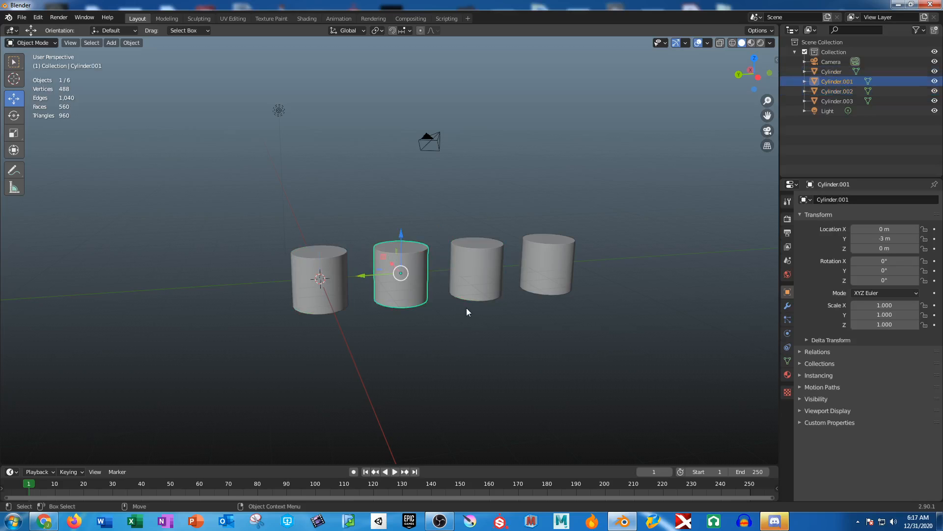
pyautogui.keyDown('shift'); pyautogui.click(474, 282); pyautogui.keyUp('shift')
pyautogui.moveTo(440, 229); pyautogui.dragTo(435, 175)
pyautogui.moveTo(444, 248); pyautogui.dragTo(435, 313, button='middle')
pyautogui.hotkey('ctrl', 'z')
# Raise the first and third cylinders of the row together by about 2 m along the Z axis
pyautogui.click(294, 245)
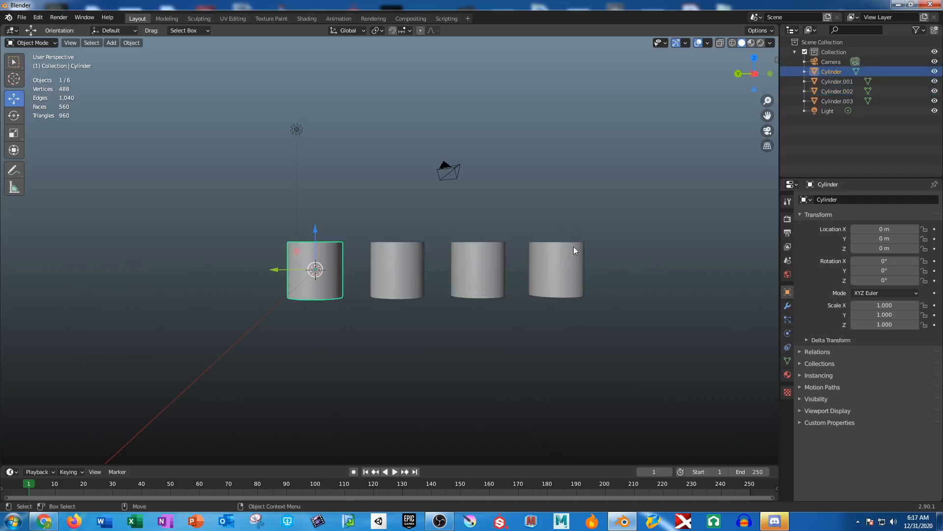
pyautogui.keyDown('shift'); pyautogui.click(574, 247); pyautogui.keyUp('shift')
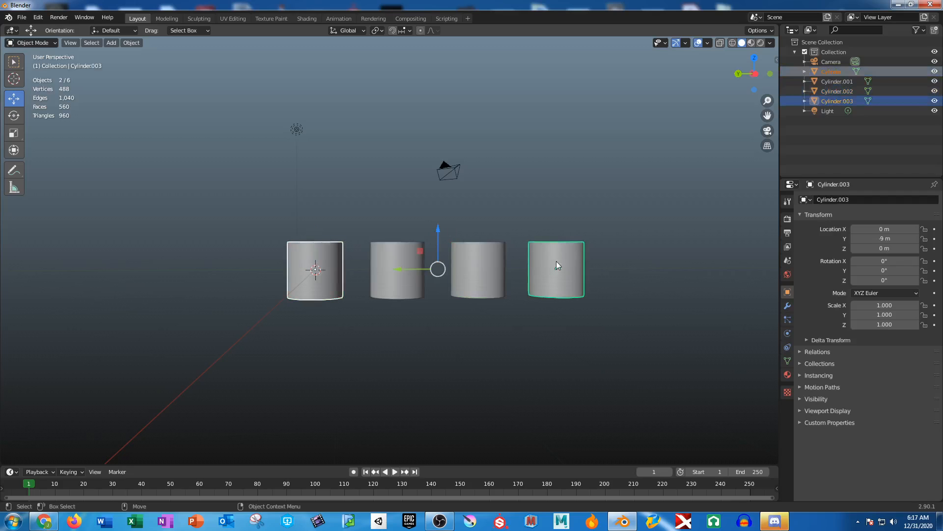
pyautogui.click(479, 266)
pyautogui.keyDown('shift'); pyautogui.click(328, 255); pyautogui.keyUp('shift')
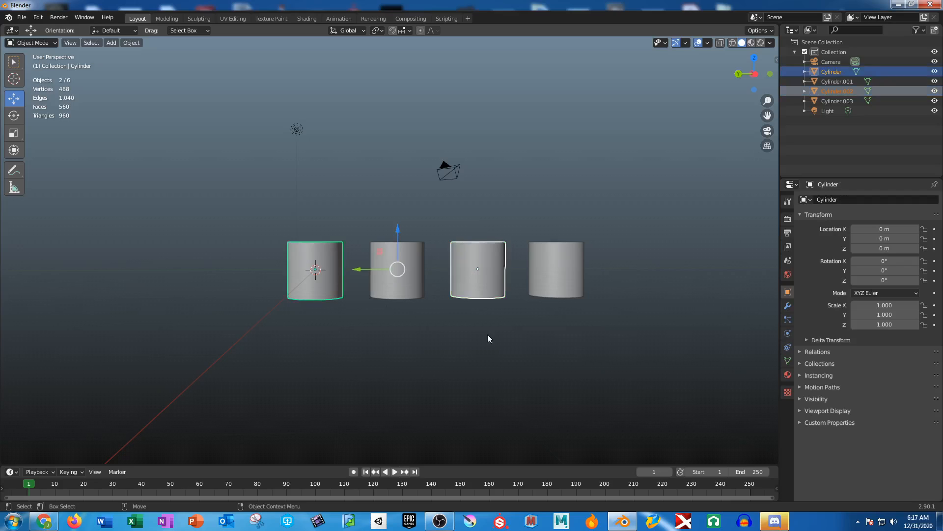
pyautogui.moveTo(397, 228); pyautogui.dragTo(404, 171)
pyautogui.moveTo(248, 217); pyautogui.dragTo(245, 254, button='middle')
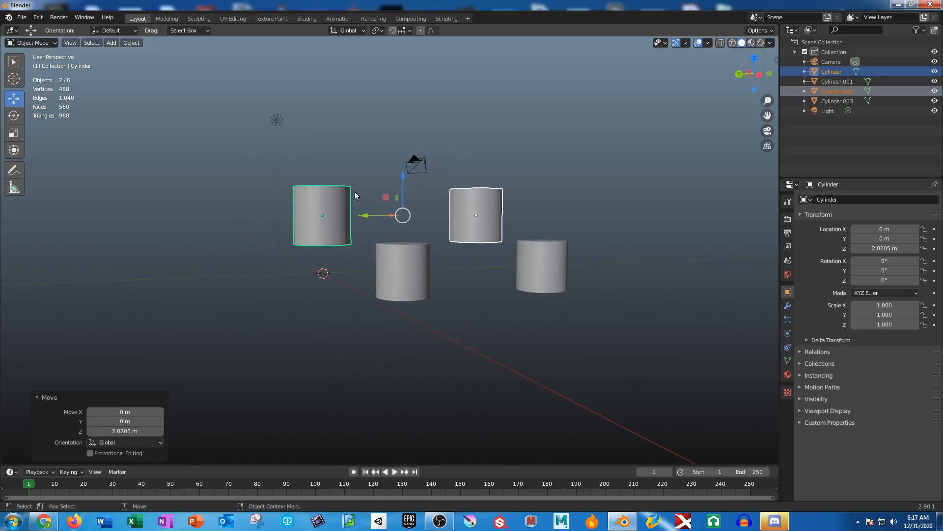
# Examine the staggered arrangement of the four cylinders from several angles
pyautogui.click(337, 198)
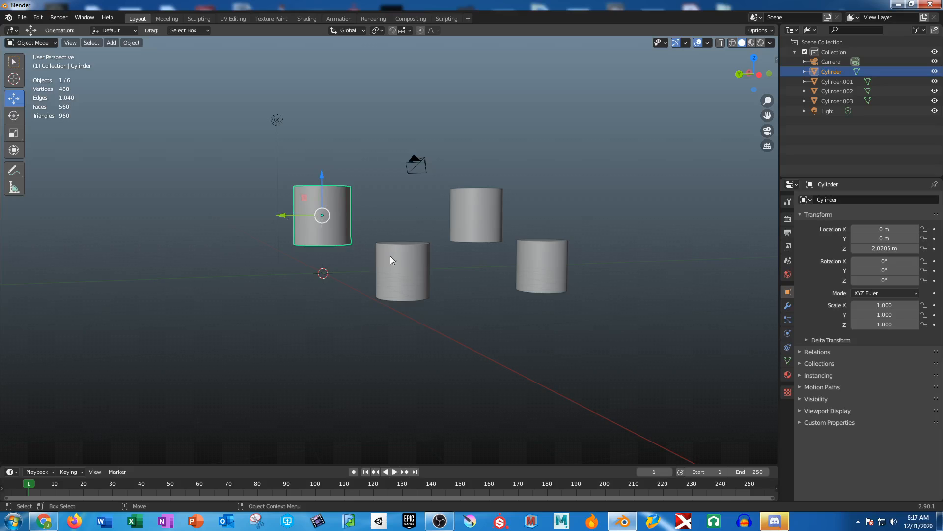
pyautogui.moveTo(390, 255); pyautogui.dragTo(391, 308, button='middle')
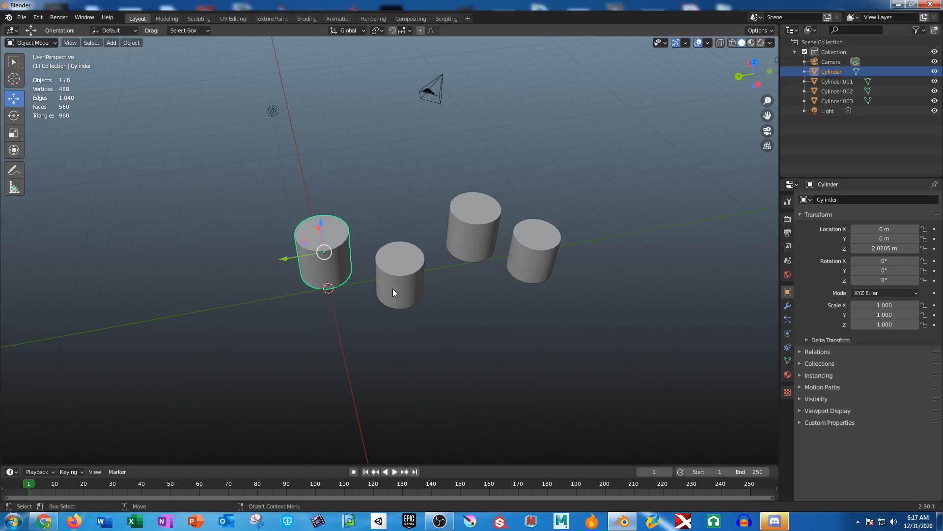
pyautogui.click(110, 44)
pyautogui.moveTo(125, 53)
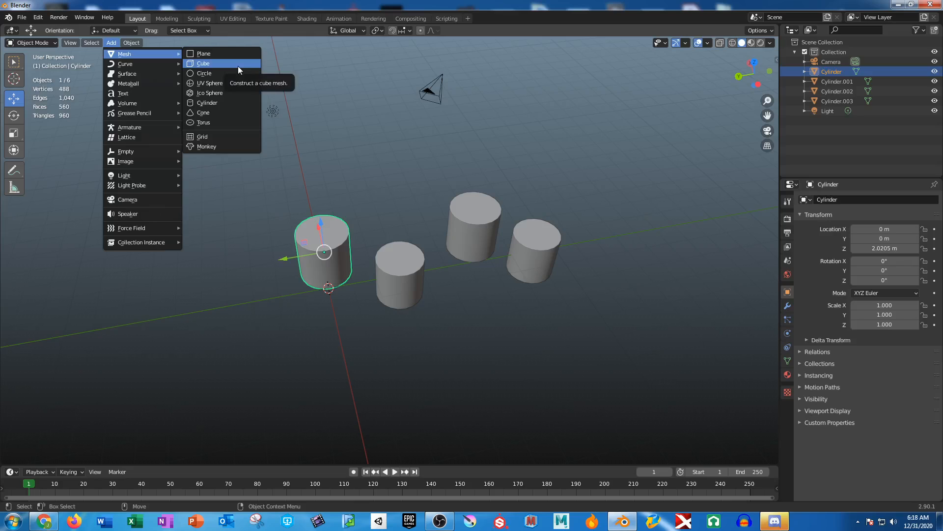
pyautogui.click(505, 378)
pyautogui.moveTo(505, 378); pyautogui.dragTo(512, 329, button='middle')
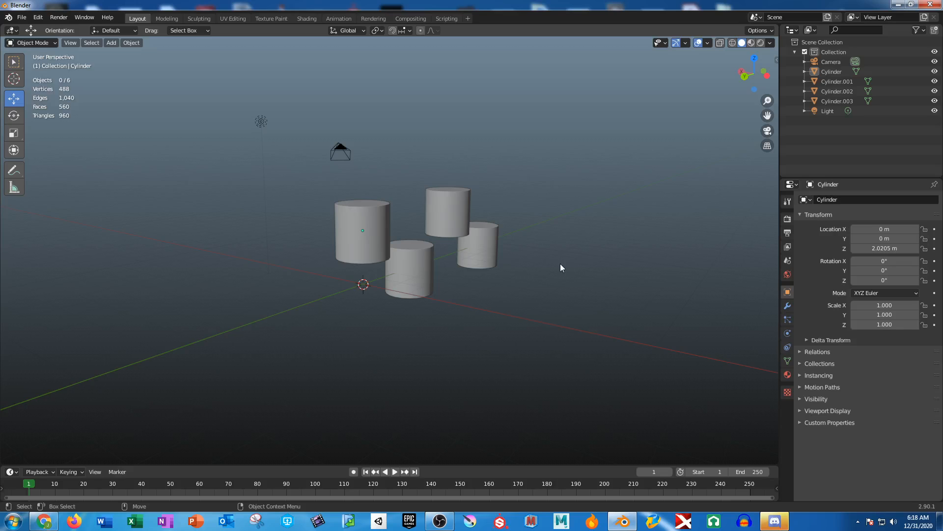
pyautogui.moveTo(561, 267); pyautogui.dragTo(524, 297, button='middle')
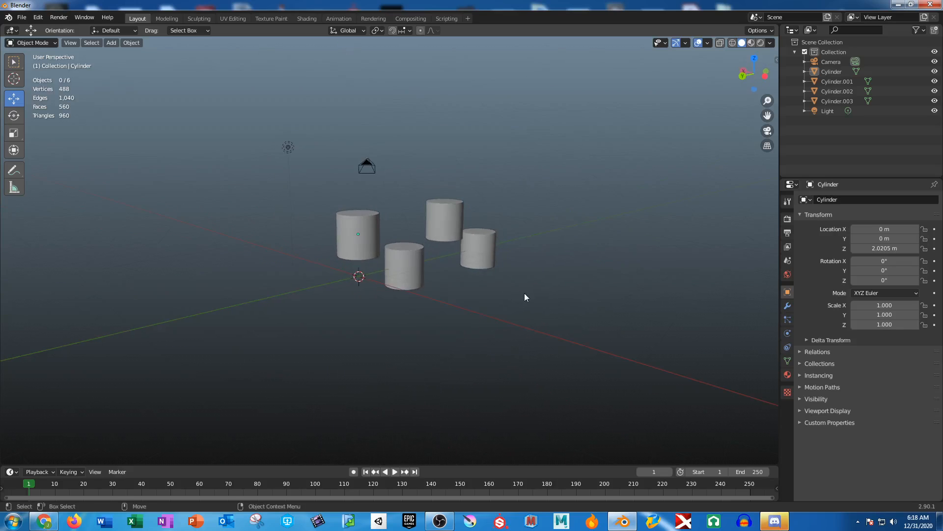
pyautogui.keyDown('alt'); pyautogui.moveTo(514, 293); pyautogui.dragTo(473, 298); pyautogui.keyUp('alt')
pyautogui.keyDown('alt'); pyautogui.moveTo(473, 298); pyautogui.dragTo(473, 338, button='right'); pyautogui.keyUp('alt')
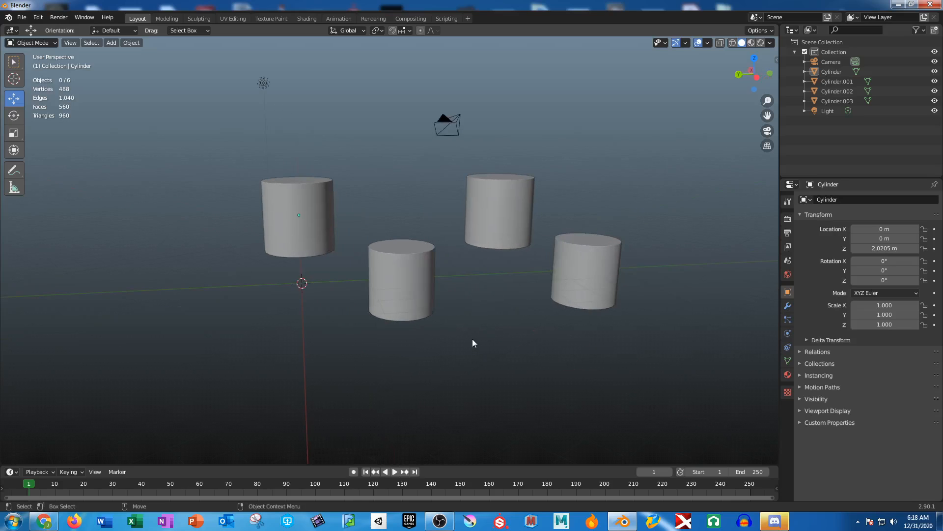
pyautogui.moveTo(468, 332); pyautogui.dragTo(491, 314, button='middle')
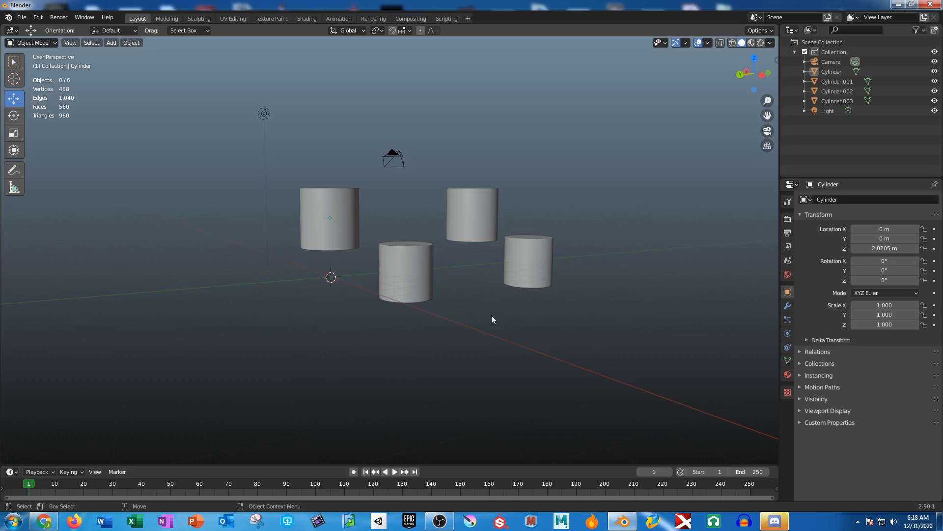
pyautogui.moveTo(452, 351); pyautogui.dragTo(394, 333, button='middle')
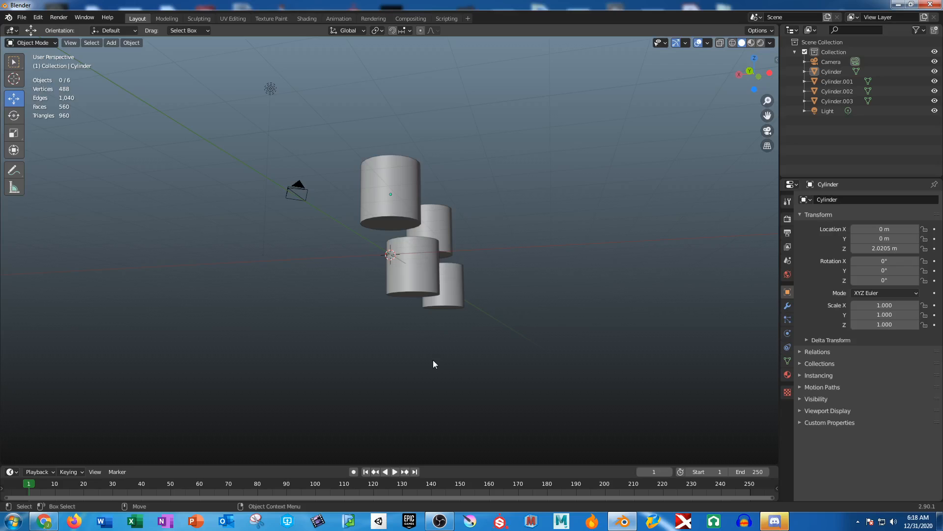
pyautogui.moveTo(420, 161); pyautogui.dragTo(373, 217, button='middle')
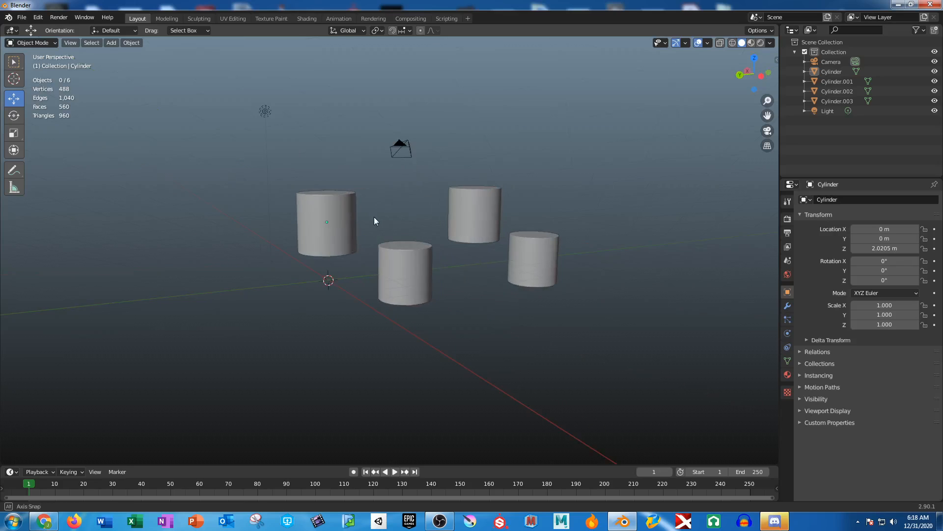
# Duplicate the raised first cylinder and move the copy straight down to a Z location of about -1.65 m
pyautogui.click(354, 215)
pyautogui.hotkey('shift', 'd')
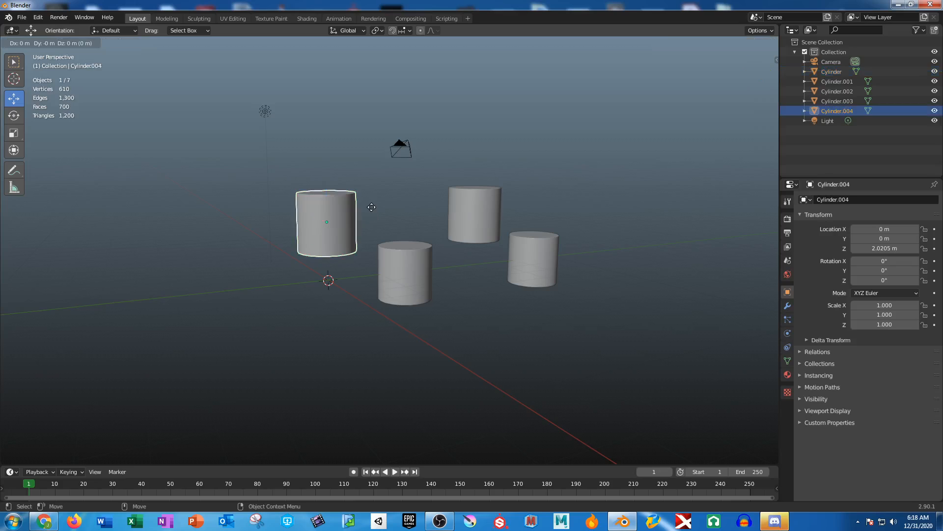
pyautogui.press('Escape')
pyautogui.moveTo(327, 180); pyautogui.dragTo(269, 346)
# Rotate the lowered copy about the X axis and set its X rotation to -90°
pyautogui.press('e')
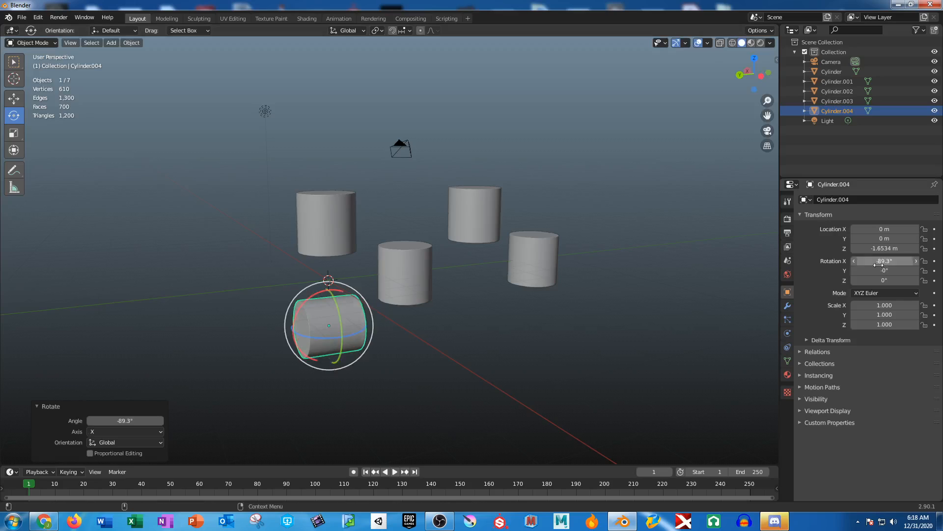
pyautogui.click(881, 261)
pyautogui.write('-90')
pyautogui.press('Return')
pyautogui.moveTo(467, 352); pyautogui.dragTo(412, 302, button='middle')
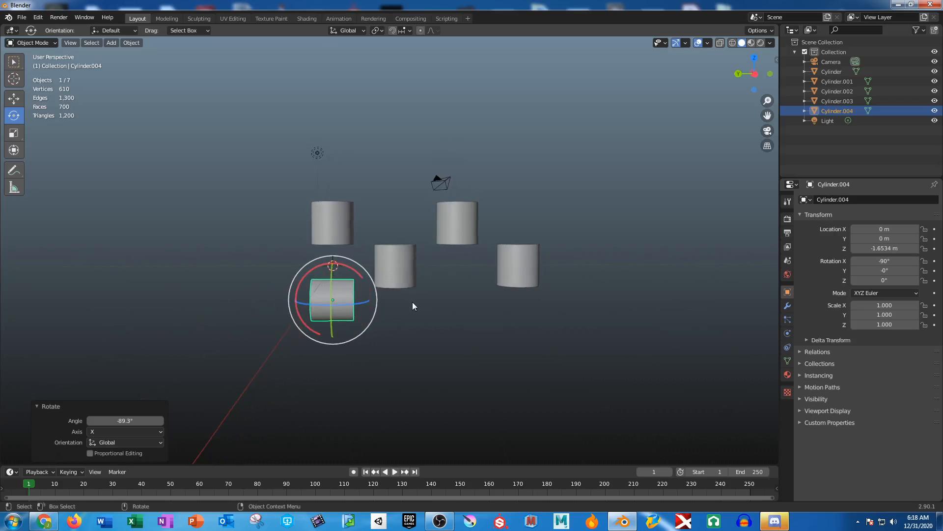
# Move the horizontal cylinder in the side view to overlap the second cylinder's base, at about Y -2.96 m and Z -1.79 m
pyautogui.press('w')
pyautogui.moveTo(333, 264); pyautogui.dragTo(333, 276)
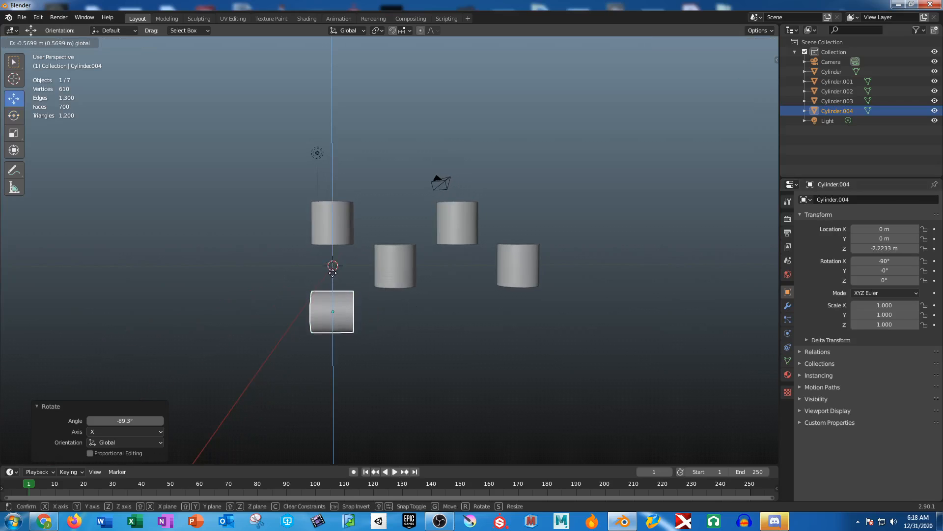
pyautogui.moveTo(333, 276); pyautogui.dragTo(521, 339, button='middle')
pyautogui.click(770, 74)
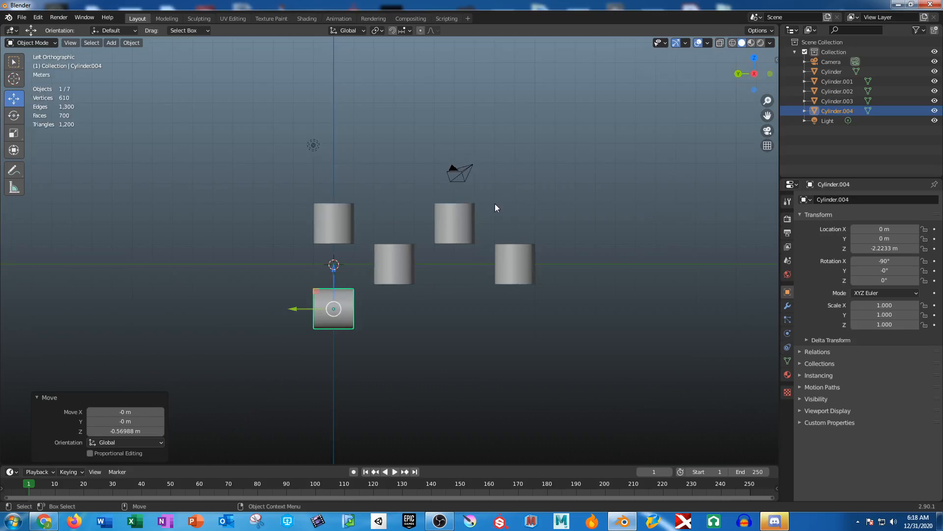
pyautogui.scroll(6, 449, 290)
pyautogui.scroll(-4, 369, 309)
pyautogui.keyDown('shift'); pyautogui.moveTo(367, 264); pyautogui.dragTo(384, 218, button='middle'); pyautogui.keyUp('shift')
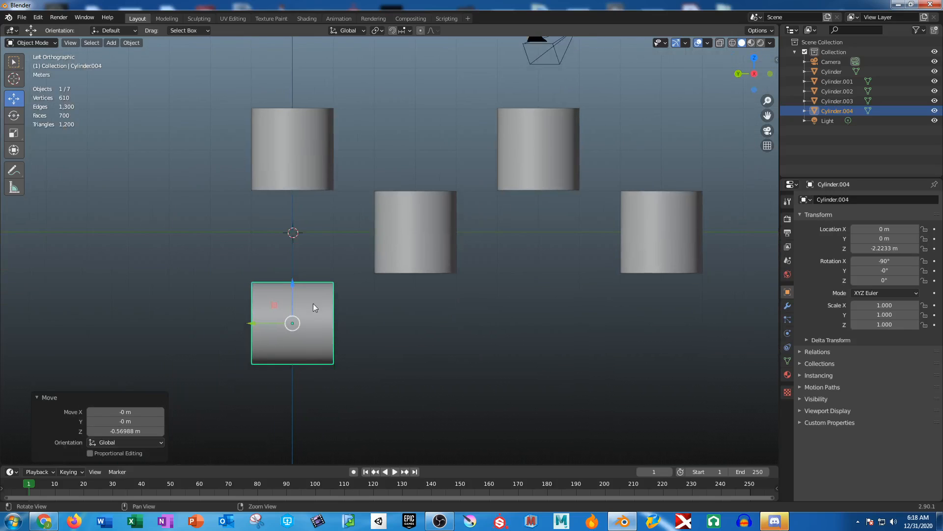
pyautogui.moveTo(276, 304); pyautogui.dragTo(397, 286)
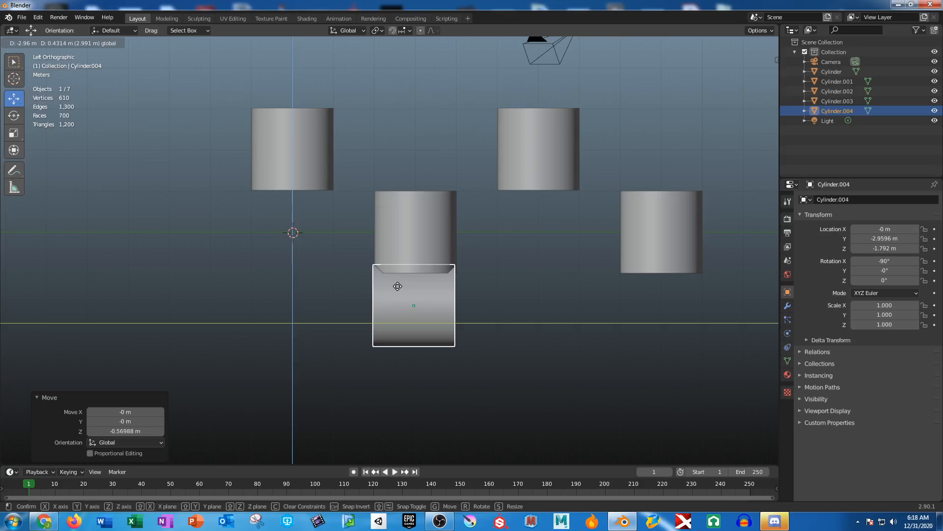
pyautogui.moveTo(398, 286); pyautogui.dragTo(397, 286)
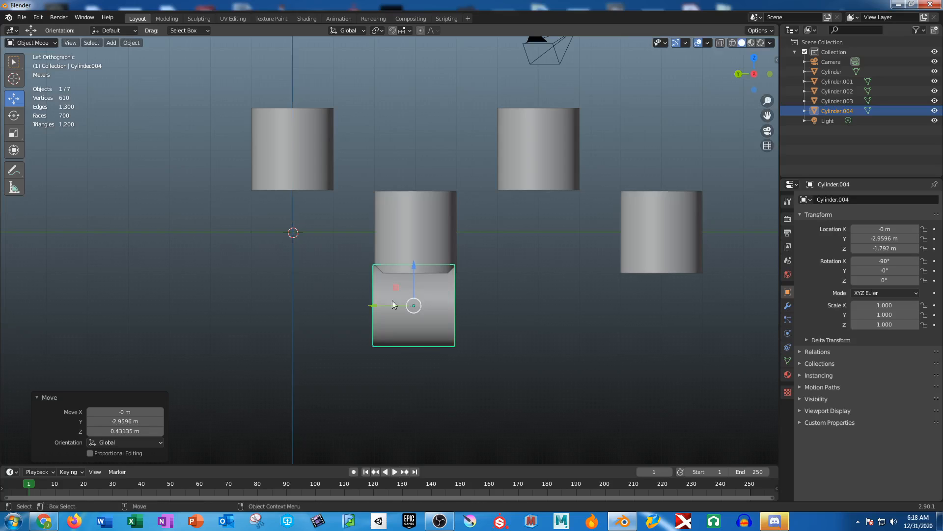
# Stretch the horizontal cylinder along its length to a local Z scale of about 1.19
pyautogui.hotkey('shift', 'space')
pyautogui.press('s')
pyautogui.moveTo(372, 305); pyautogui.dragTo(364, 305)
# Duplicate the horizontal cylinder and move the copy along the Y axis beneath the fourth cylinder, to about -9 m
pyautogui.hotkey('shift', 'd')
pyautogui.press('Escape')
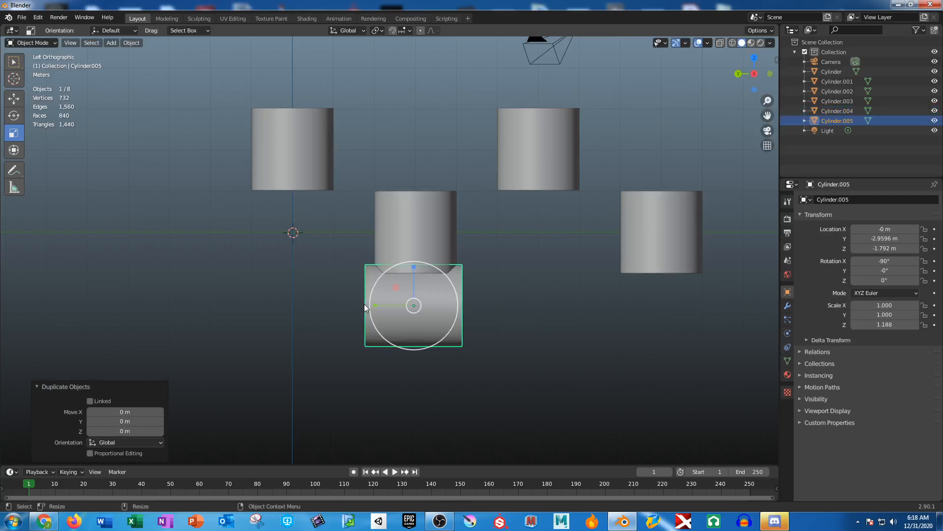
pyautogui.hotkey('shift', 'space')
pyautogui.press('g')
pyautogui.moveTo(371, 305); pyautogui.dragTo(657, 305)
# Flatten the copy beneath the fourth cylinder into a thin disc with a local Z scale of about 0.14
pyautogui.hotkey('shift', 'space')
pyautogui.press('s')
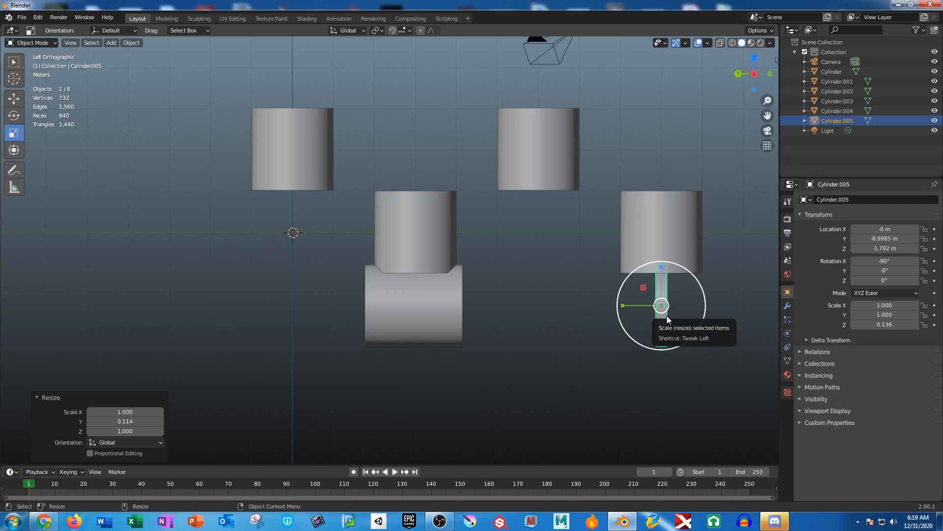
pyautogui.click(461, 341)
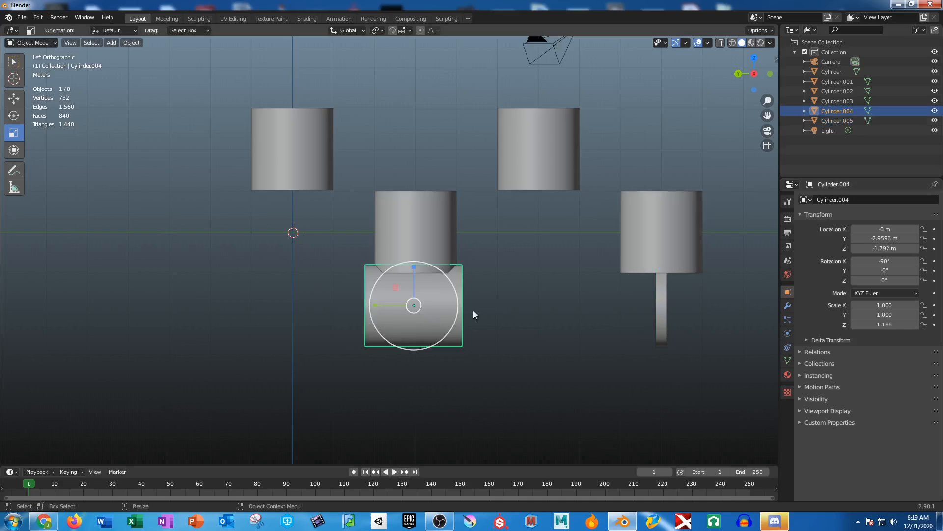
# Duplicate the thin disc in place and resize the copy to about 0.82 across and 0.22 in thickness scale
pyautogui.click(661, 306)
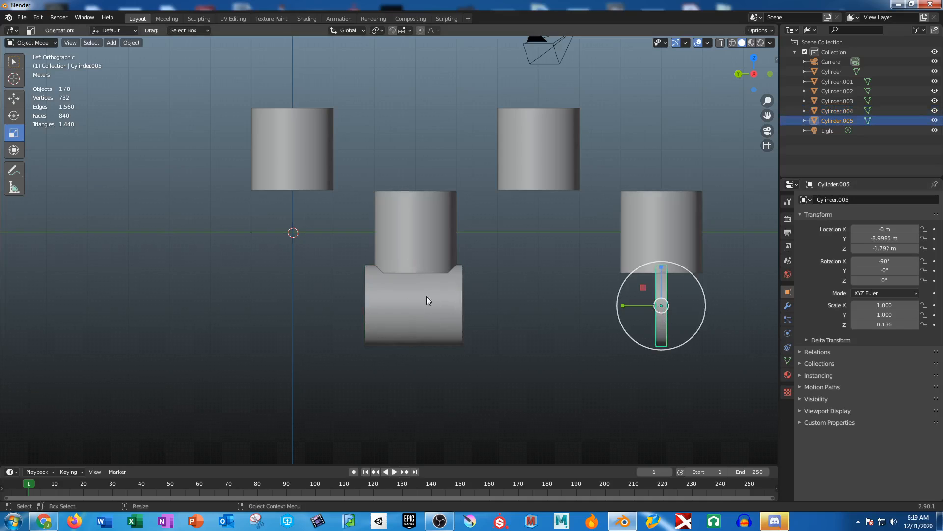
pyautogui.hotkey('shift', 'd')
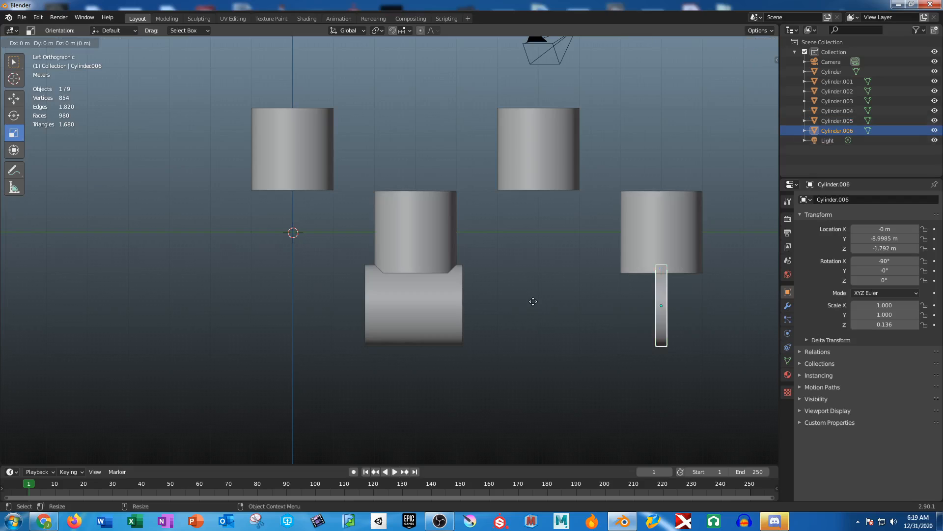
pyautogui.rightClick(543, 299)
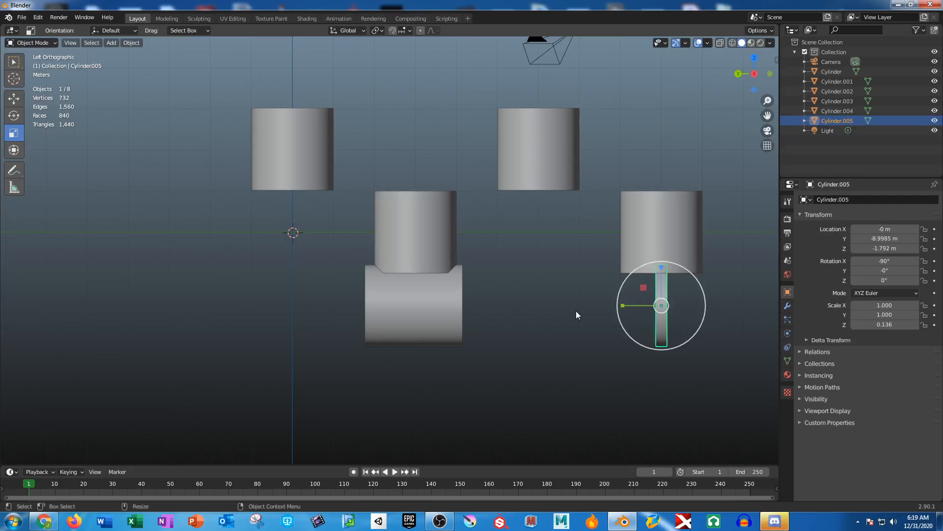
pyautogui.moveTo(575, 308); pyautogui.dragTo(546, 252, button='middle')
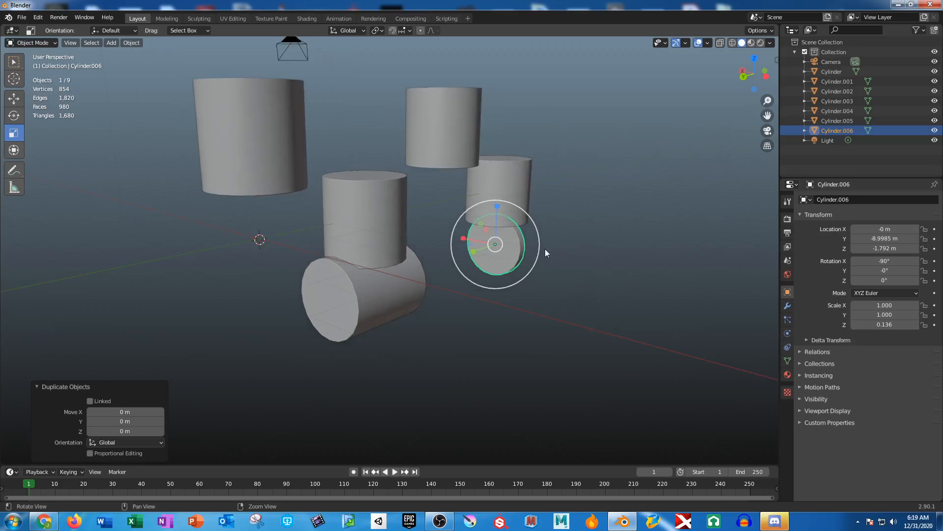
pyautogui.scroll(6, 617, 337)
pyautogui.moveTo(601, 219); pyautogui.dragTo(606, 226)
pyautogui.moveTo(651, 295); pyautogui.dragTo(561, 314, button='middle')
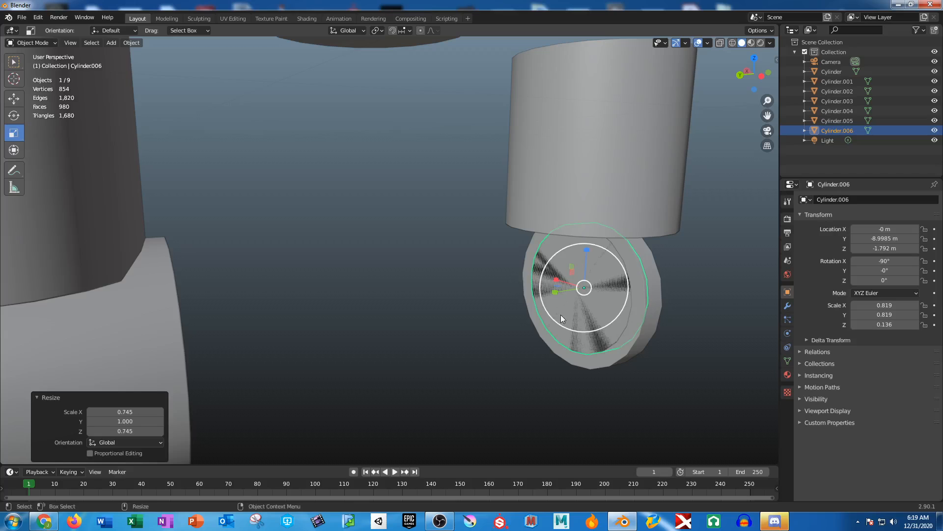
pyautogui.moveTo(557, 291); pyautogui.dragTo(561, 316)
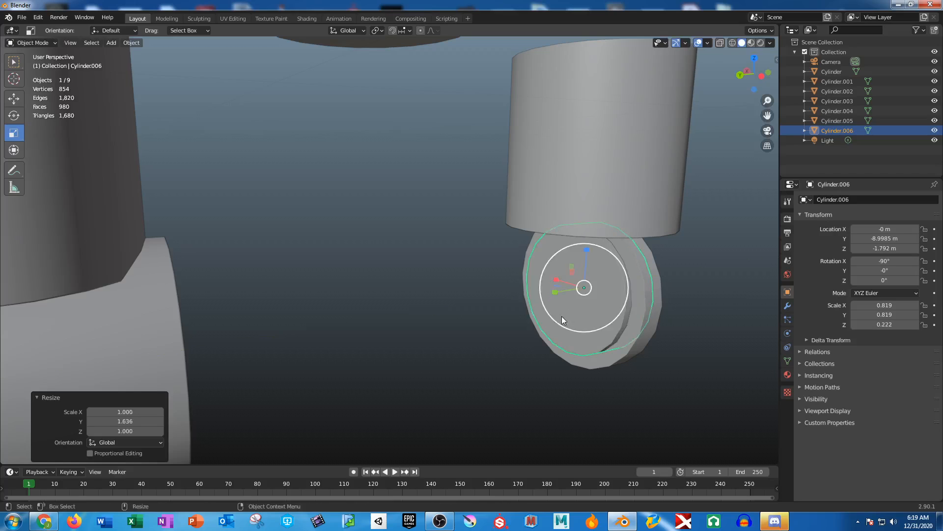
pyautogui.click(656, 279)
pyautogui.keyDown('shift'); pyautogui.click(538, 256); pyautogui.keyUp('shift')
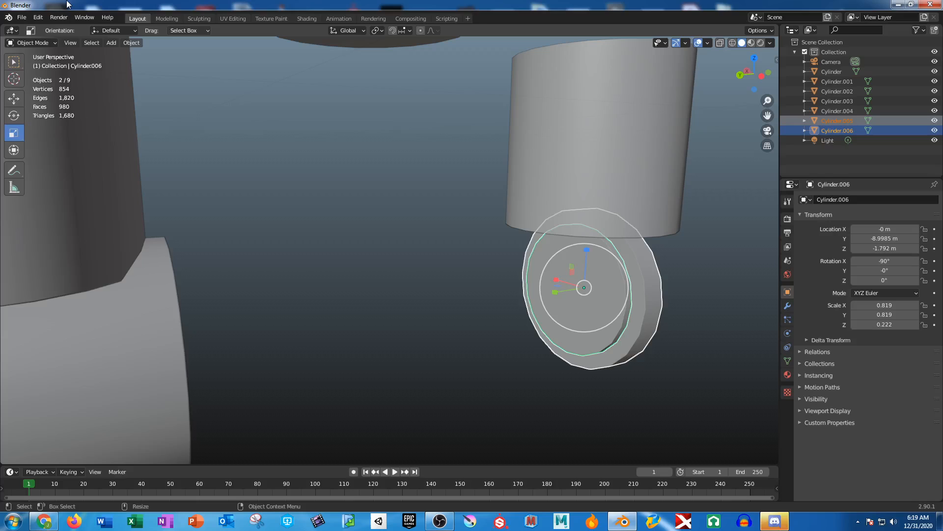
pyautogui.click(110, 43)
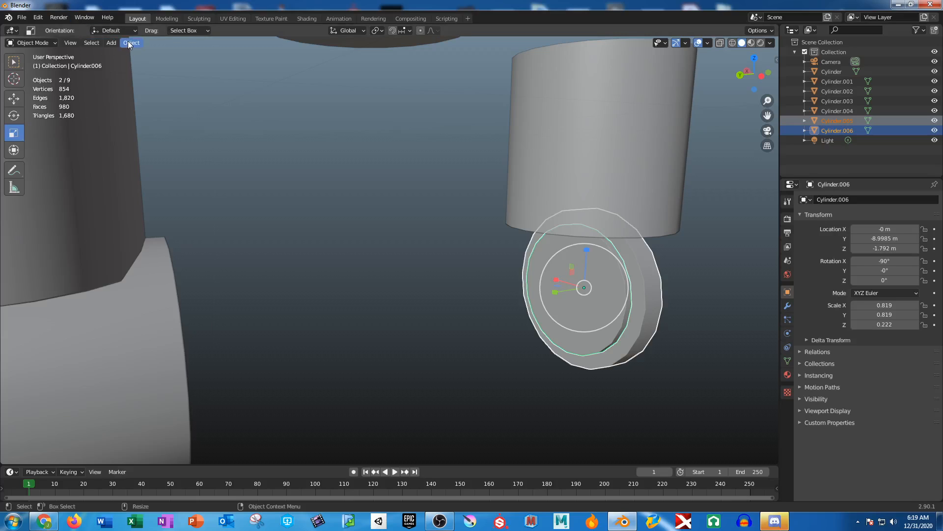
pyautogui.click(130, 43)
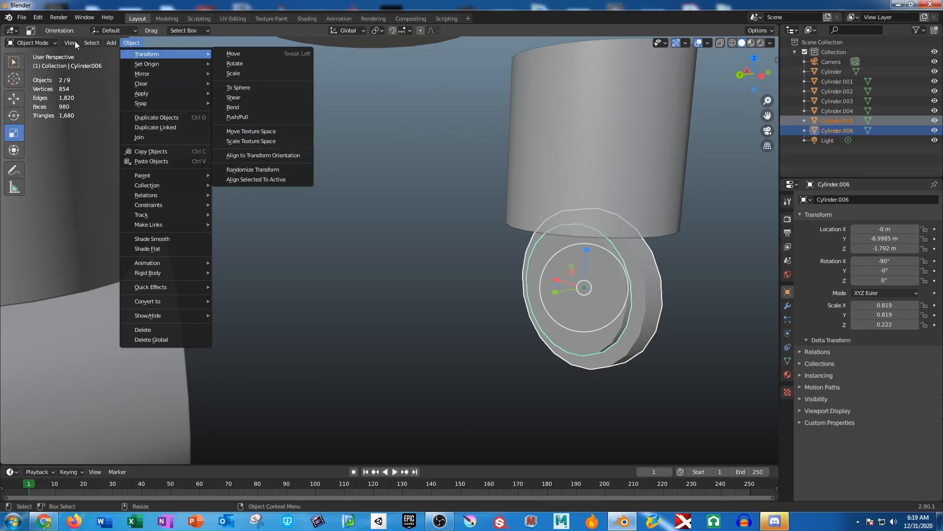
pyautogui.click(129, 43)
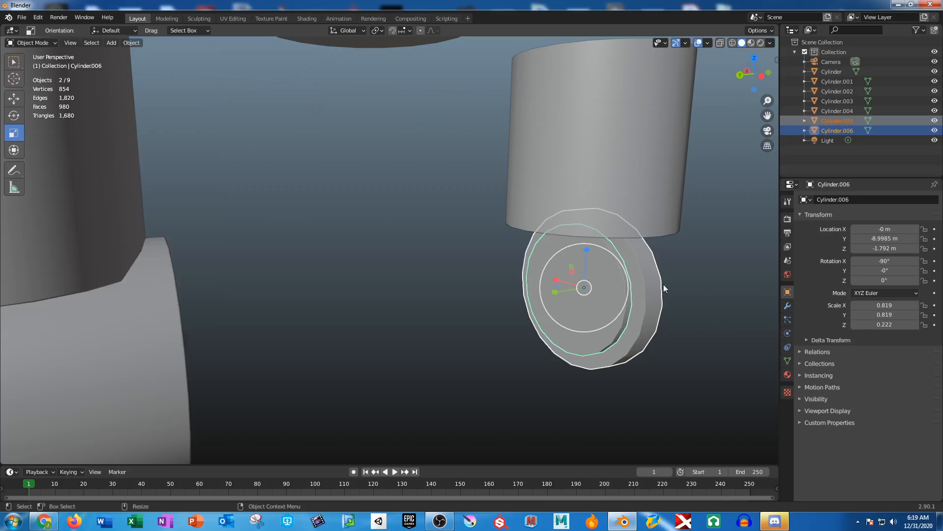
pyautogui.rightClick(622, 246)
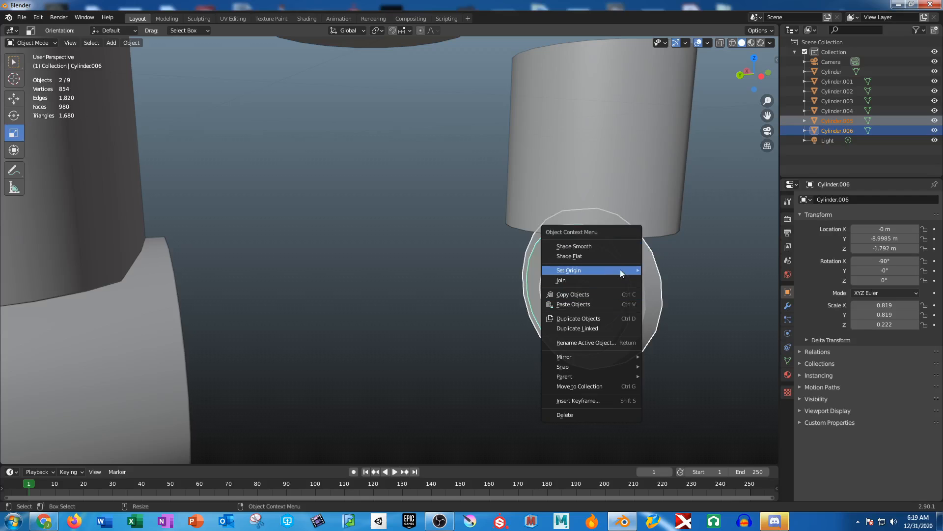
pyautogui.moveTo(617, 366)
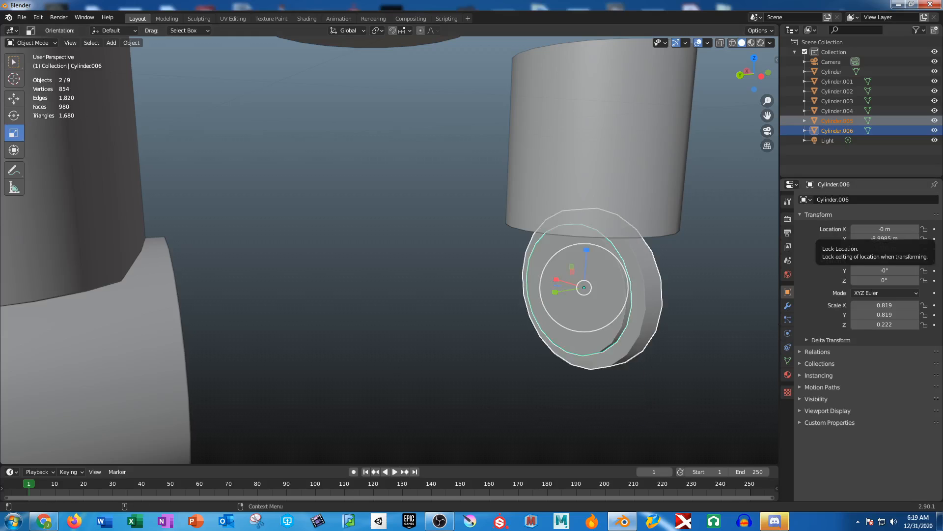
# Delete the smaller duplicate disc inside the thin disc beneath the fourth cylinder
pyautogui.click(582, 332)
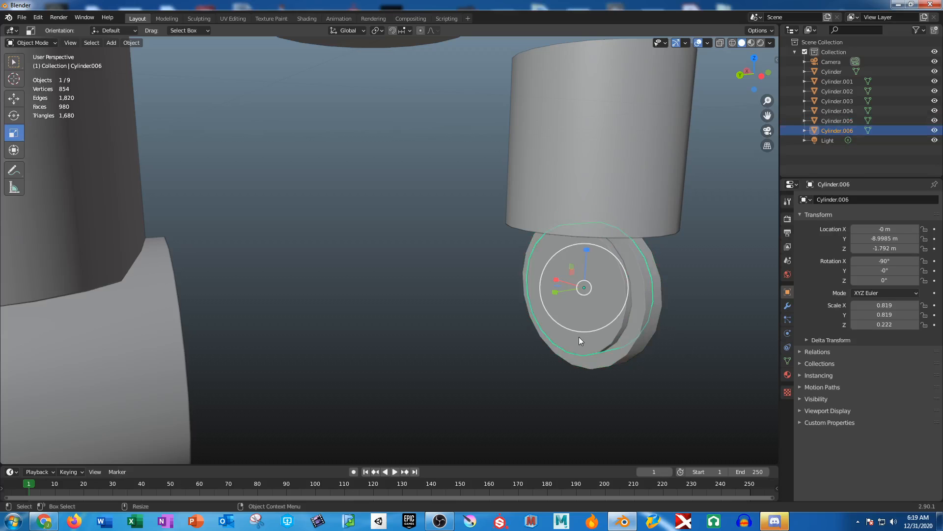
pyautogui.press('Delete')
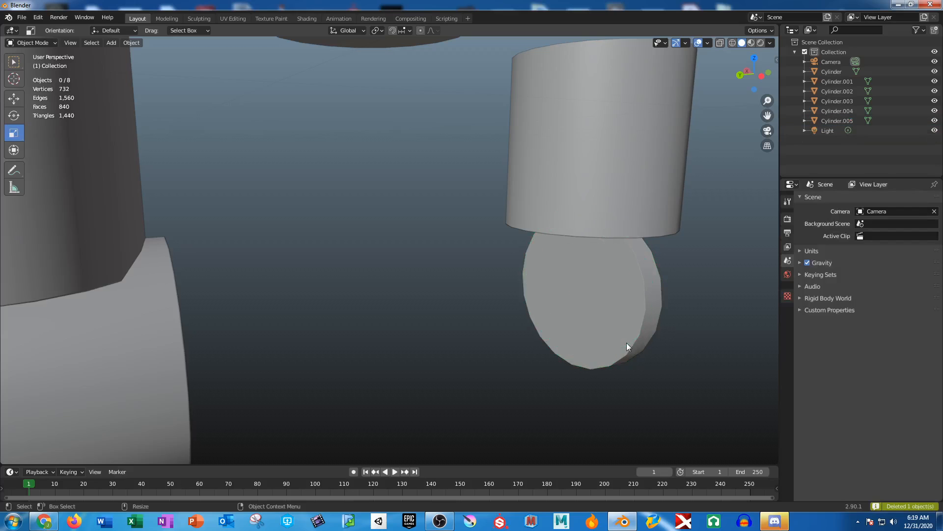
# Enter Edit Mode on the remaining thin disc and box-select the triangular faces of its front cap
pyautogui.click(620, 316)
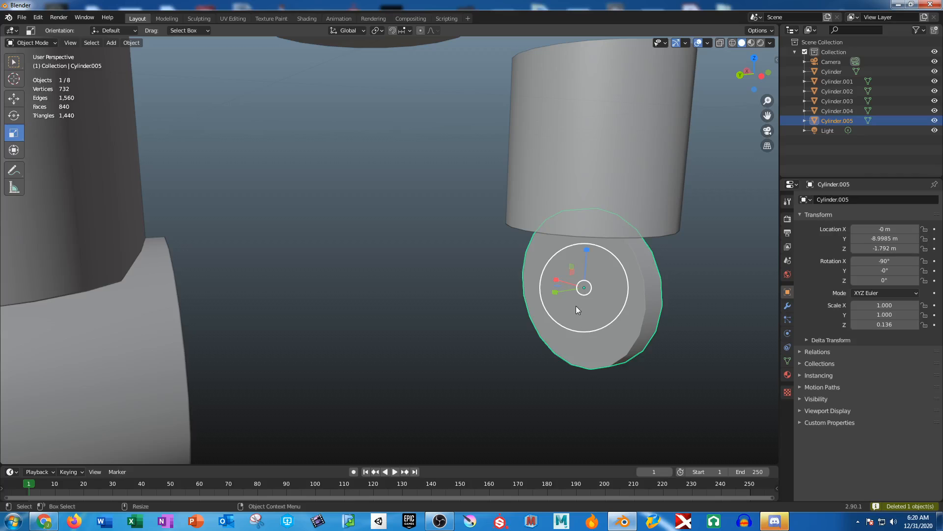
pyautogui.press('Tab')
pyautogui.moveTo(576, 309); pyautogui.dragTo(507, 301, button='middle')
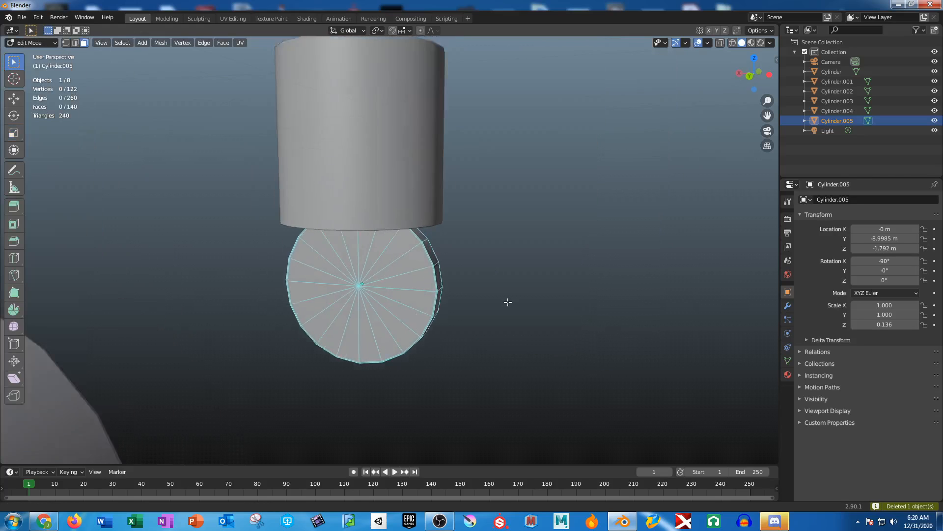
pyautogui.scroll(3, 508, 301)
pyautogui.moveTo(330, 280); pyautogui.dragTo(382, 319)
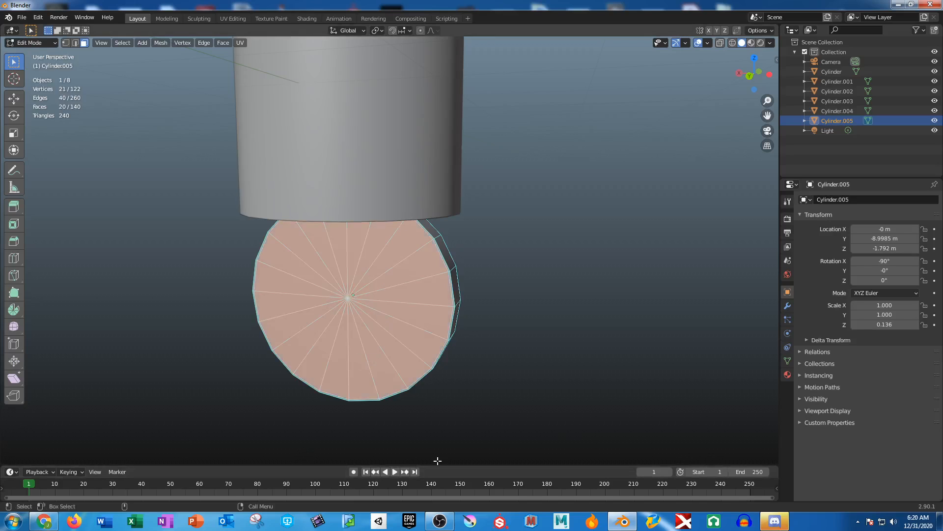
pyautogui.click(777, 60)
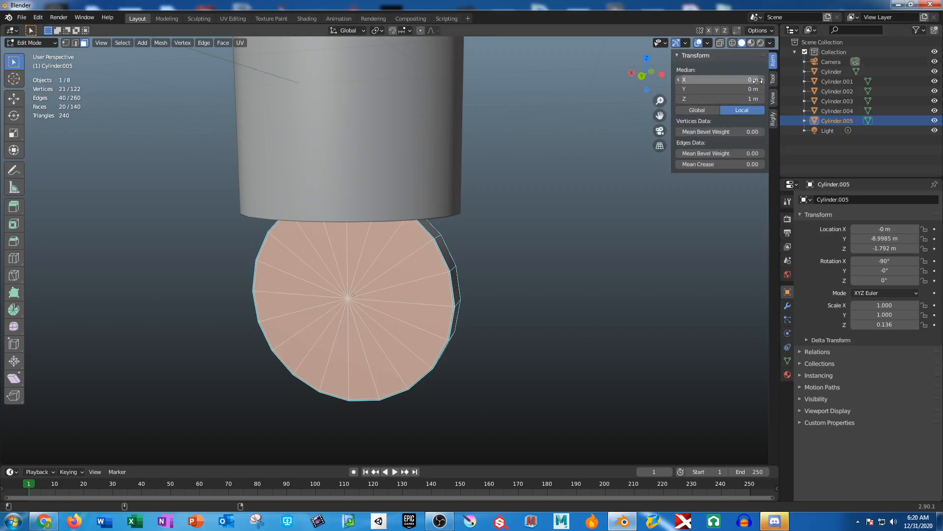
pyautogui.click(773, 82)
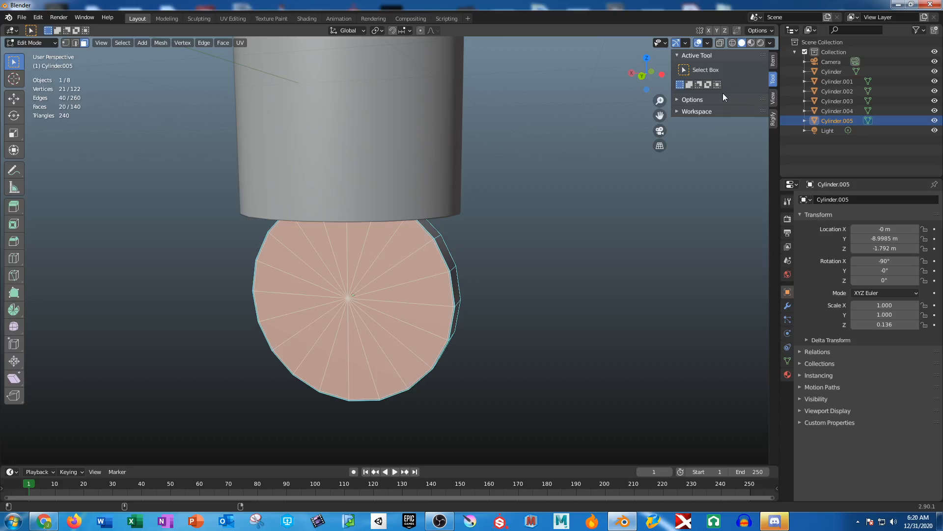
pyautogui.click(678, 112)
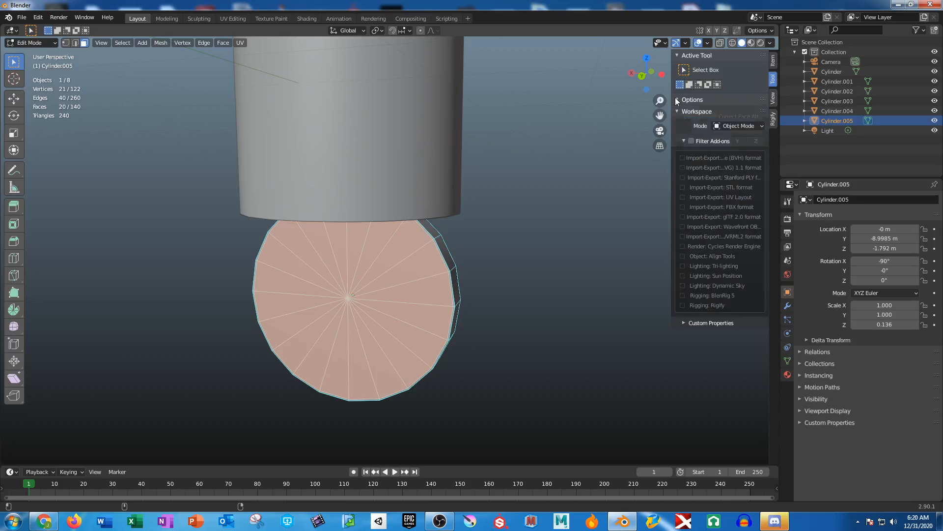
pyautogui.click(677, 100)
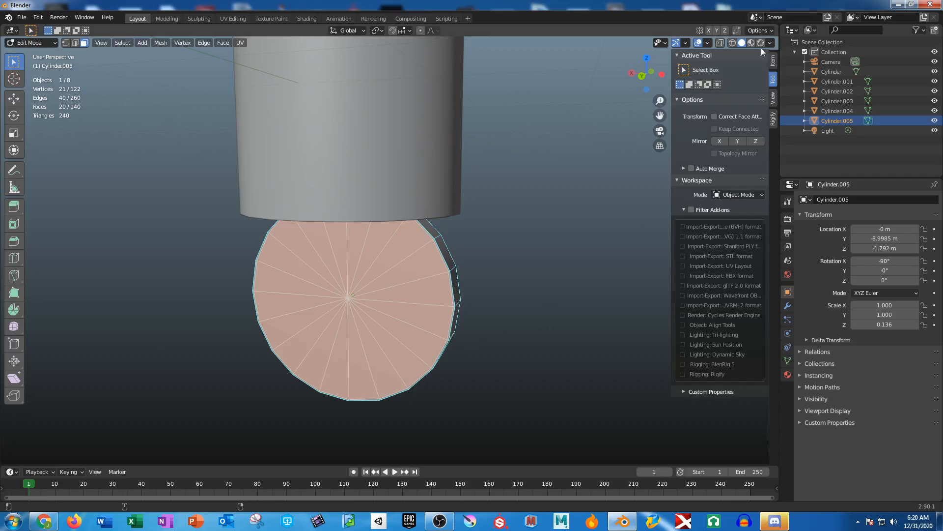
pyautogui.click(677, 55)
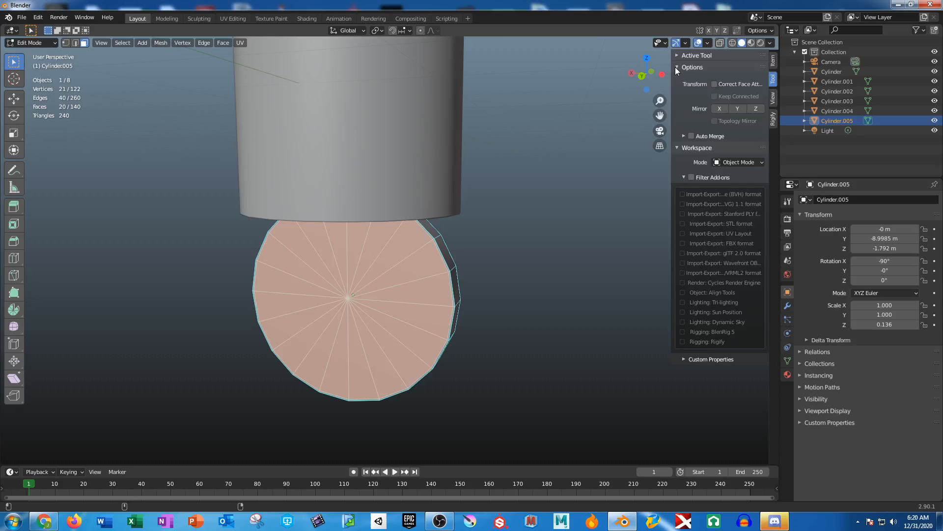
pyautogui.click(677, 67)
pyautogui.click(677, 78)
# Turn on X-ray display for the disc in solid shading, comparing it with wireframe shading
pyautogui.click(619, 278)
pyautogui.moveTo(619, 278); pyautogui.dragTo(585, 295, button='middle')
pyautogui.moveTo(453, 278); pyautogui.dragTo(481, 308)
pyautogui.moveTo(482, 308); pyautogui.dragTo(479, 329, button='middle')
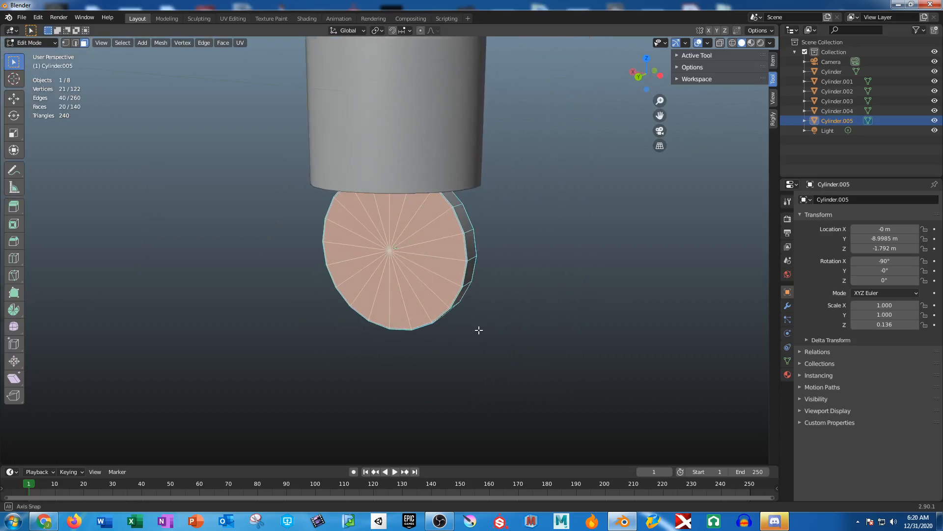
pyautogui.click(720, 43)
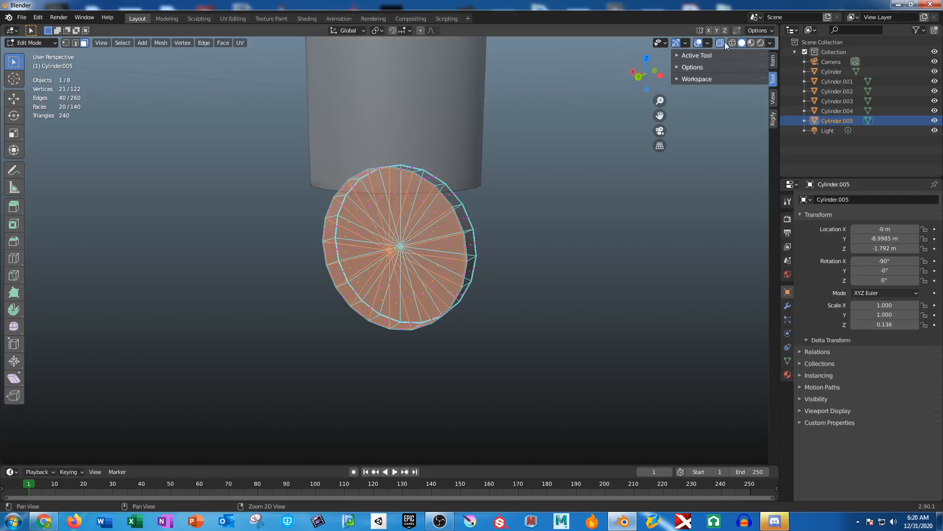
pyautogui.click(732, 43)
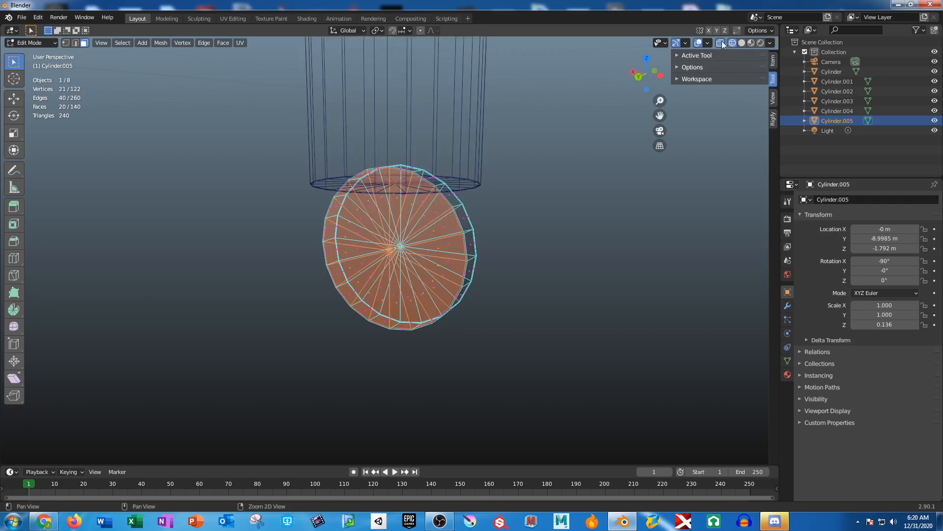
pyautogui.click(720, 44)
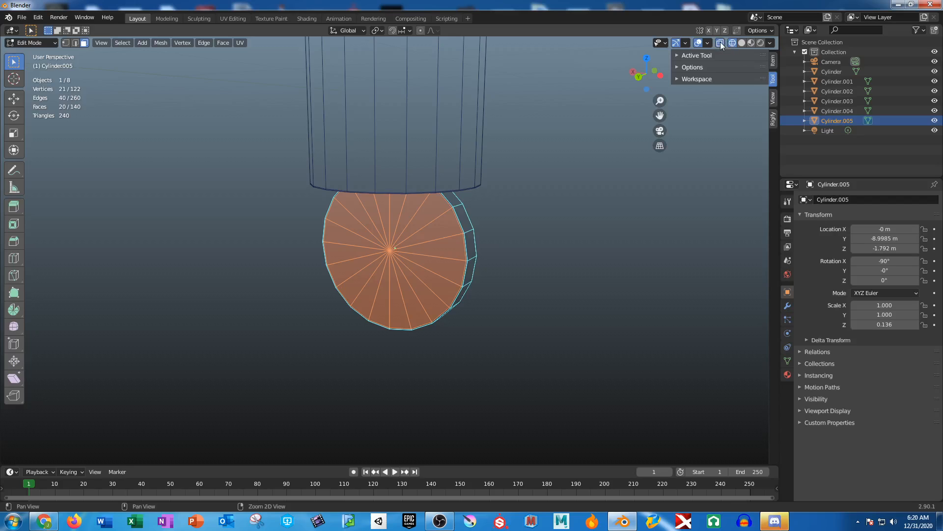
pyautogui.click(721, 43)
pyautogui.click(741, 44)
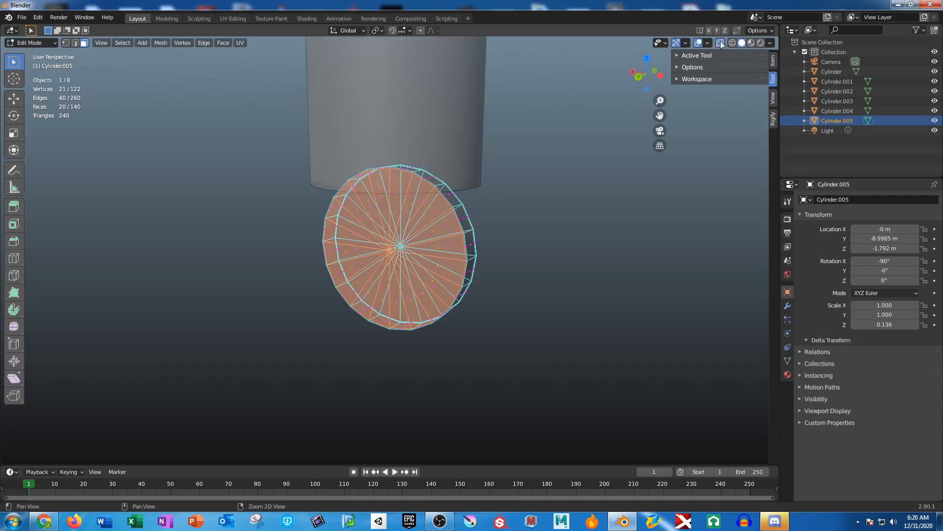
pyautogui.click(733, 42)
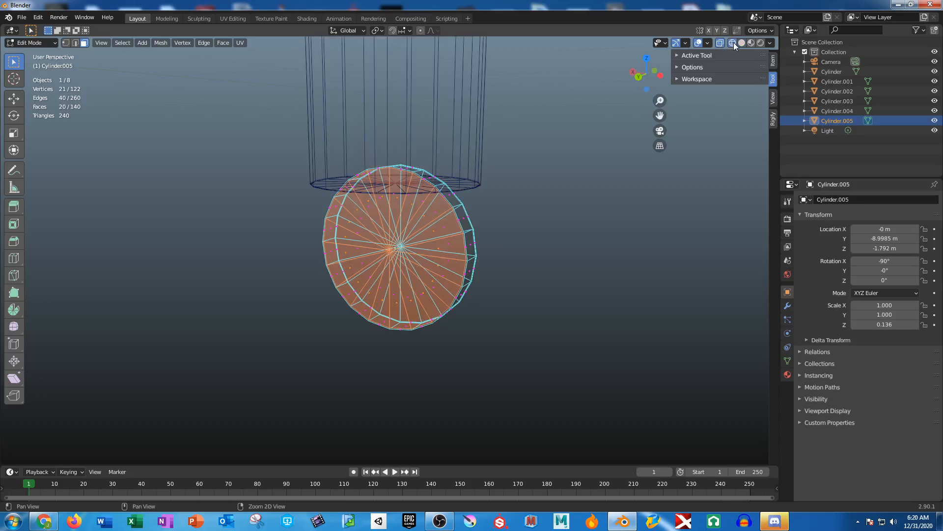
pyautogui.click(741, 43)
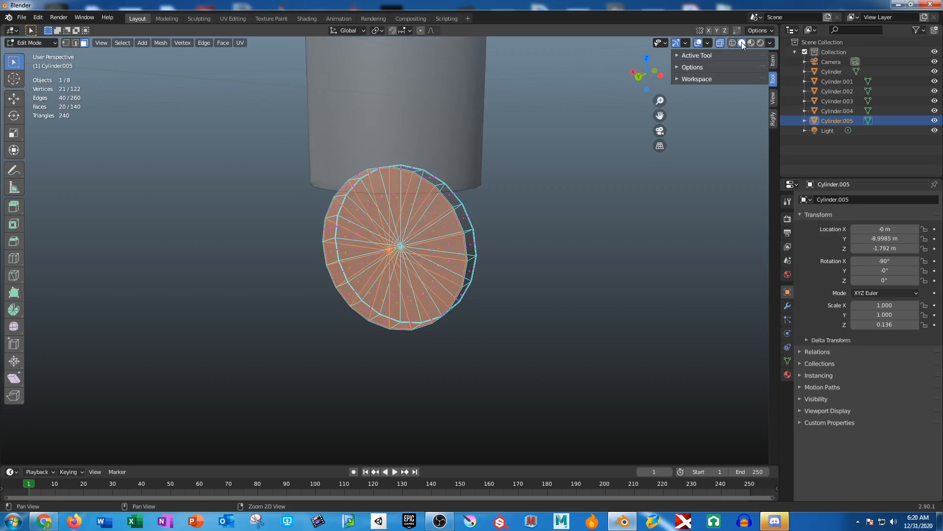
# Clear the selection, lasso-select the cap faces on both sides of the disc without its rim, and restore Select Box
pyautogui.moveTo(359, 236); pyautogui.dragTo(370, 232, button='middle')
pyautogui.hotkey('alt', 'a')
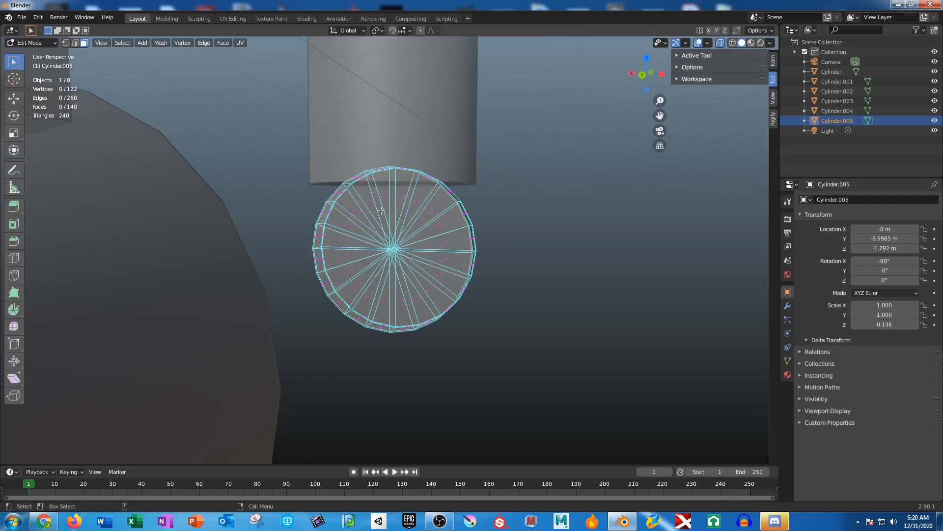
pyautogui.scroll(9, 393, 171)
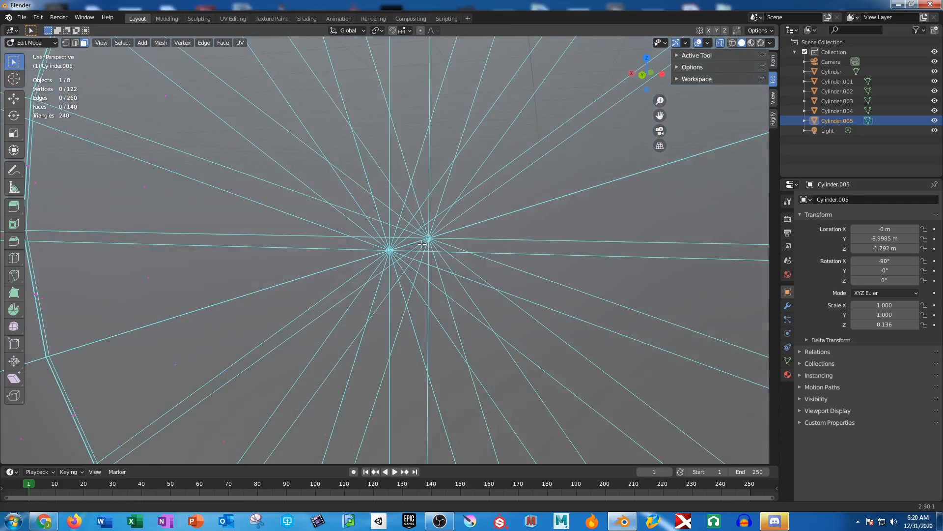
pyautogui.scroll(-5, 394, 171)
pyautogui.moveTo(334, 163); pyautogui.dragTo(379, 199, button='middle')
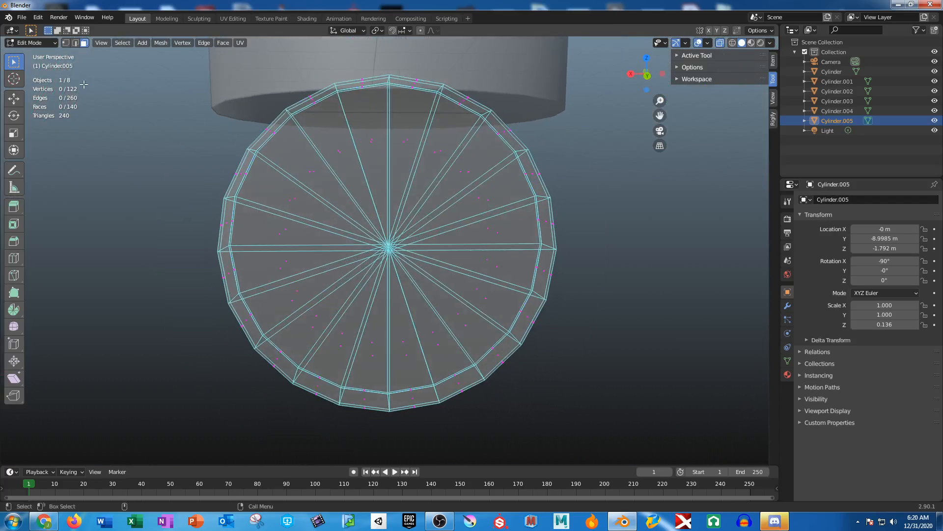
pyautogui.click(20, 66)
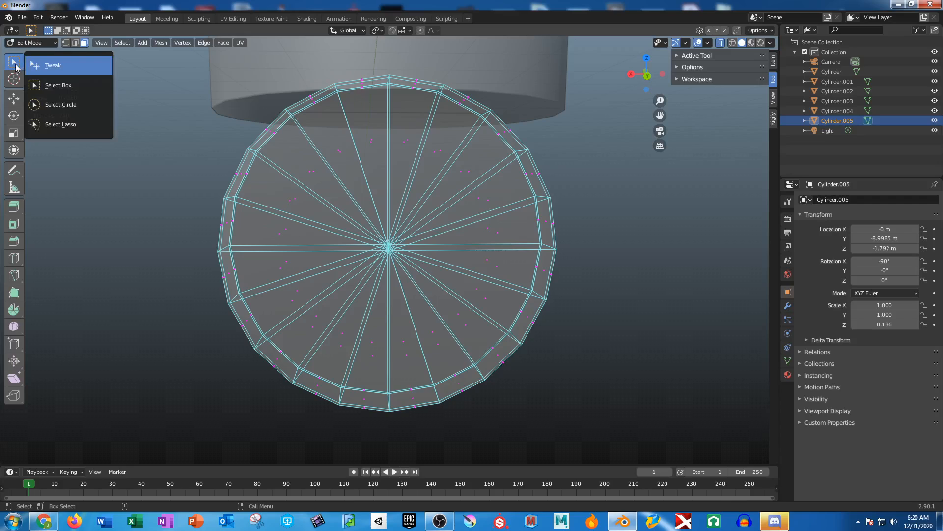
pyautogui.click(60, 124)
pyautogui.moveTo(388, 119)
pyautogui.mouseDown()
pyautogui.moveTo(260, 192)
pyautogui.moveTo(271, 300)
pyautogui.moveTo(363, 371)
pyautogui.moveTo(464, 341)
pyautogui.moveTo(514, 275)
pyautogui.moveTo(442, 143)
pyautogui.moveTo(389, 120)
pyautogui.mouseUp()
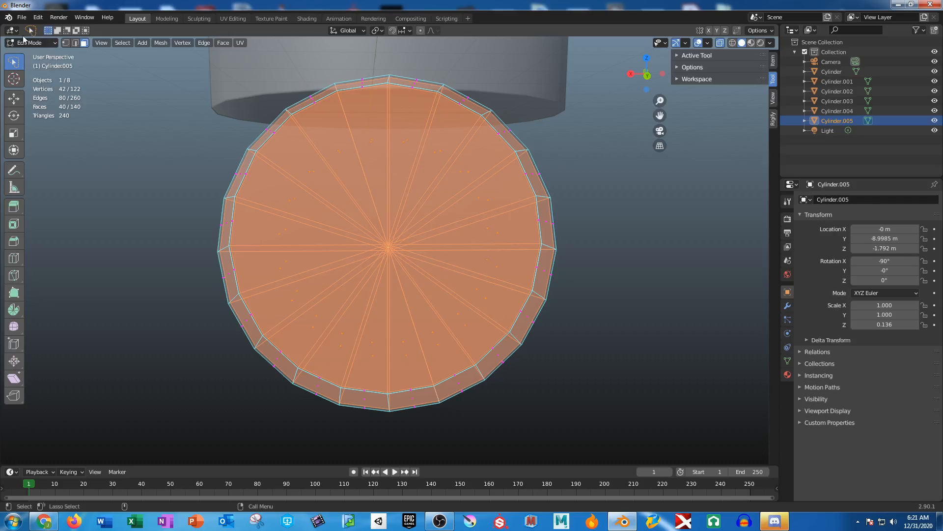
pyautogui.moveTo(14, 68)
pyautogui.mouseDown()
pyautogui.moveTo(54, 66)
pyautogui.moveTo(56, 83)
pyautogui.mouseUp()
# Delete the selected cap faces on both sides so that only the disc's outer rim is left as an open ring
pyautogui.moveTo(546, 288)
pyautogui.mouseDown(button='middle')
pyautogui.moveTo(501, 290)
pyautogui.moveTo(490, 272)
pyautogui.mouseUp(button='middle')
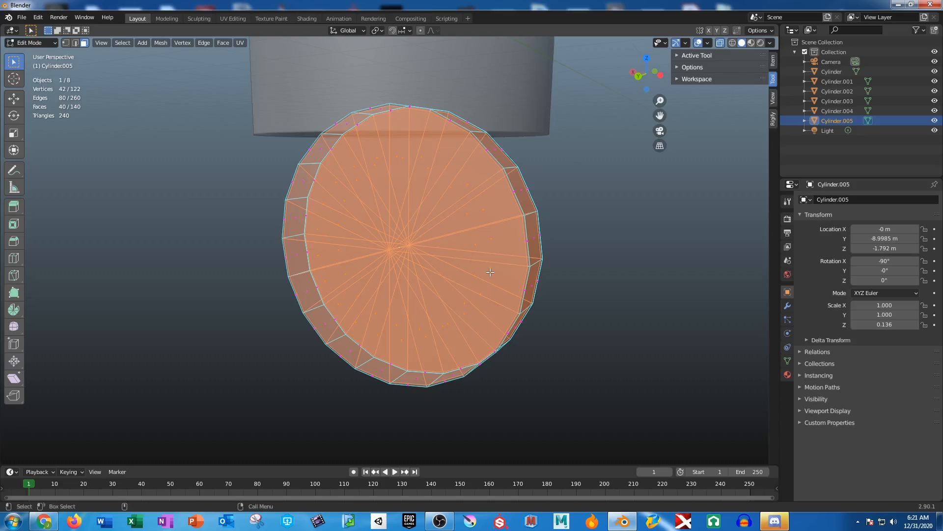
pyautogui.press('x')
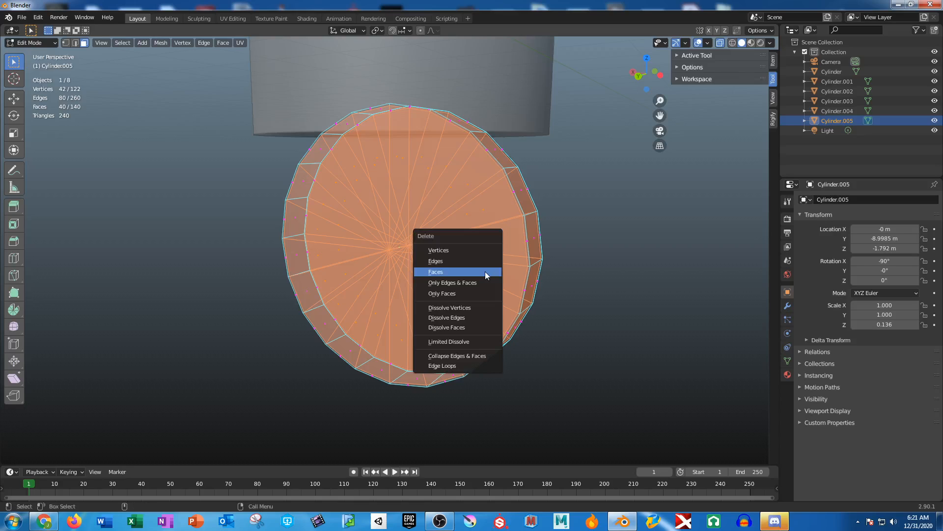
pyautogui.click(440, 268)
pyautogui.moveTo(440, 269); pyautogui.dragTo(395, 275, button='middle')
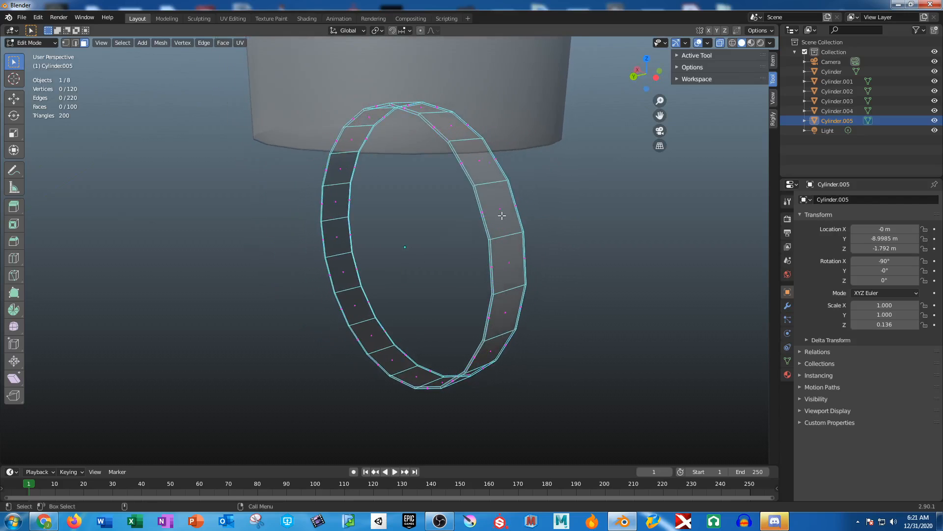
pyautogui.moveTo(502, 213); pyautogui.dragTo(449, 263, button='middle')
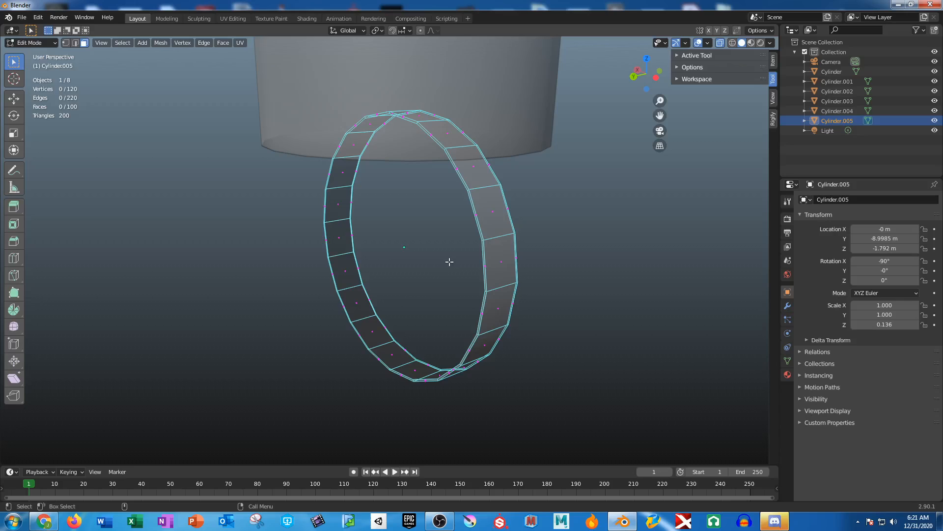
# Return to Object Mode and turn off X-ray display
pyautogui.press('Tab')
pyautogui.moveTo(417, 303); pyautogui.dragTo(442, 297, button='middle')
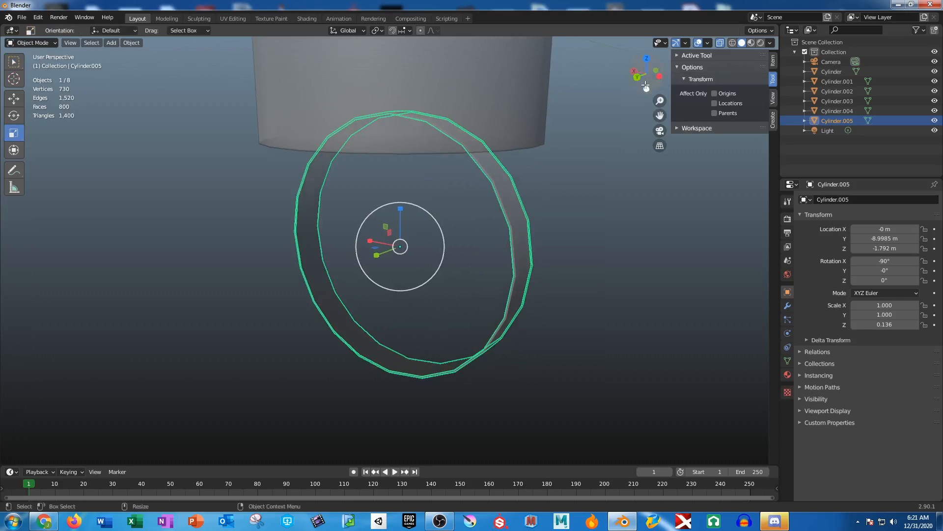
pyautogui.click(720, 44)
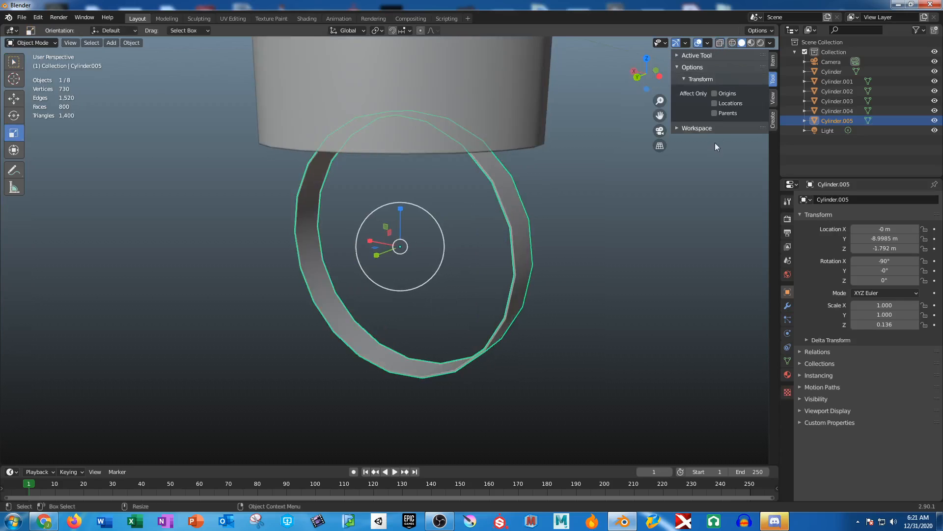
# Add a Solidify modifier to the open ring and set its thickness to 0.1 m
pyautogui.click(788, 306)
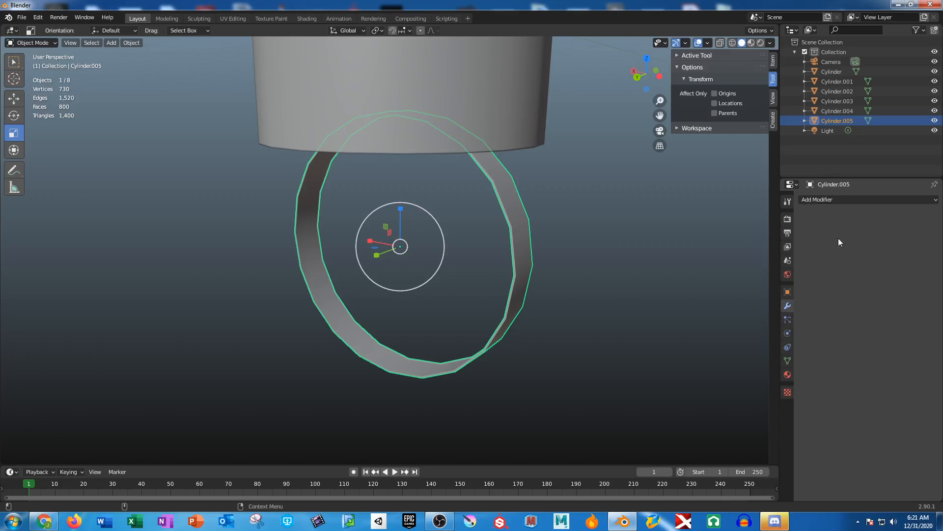
pyautogui.click(845, 200)
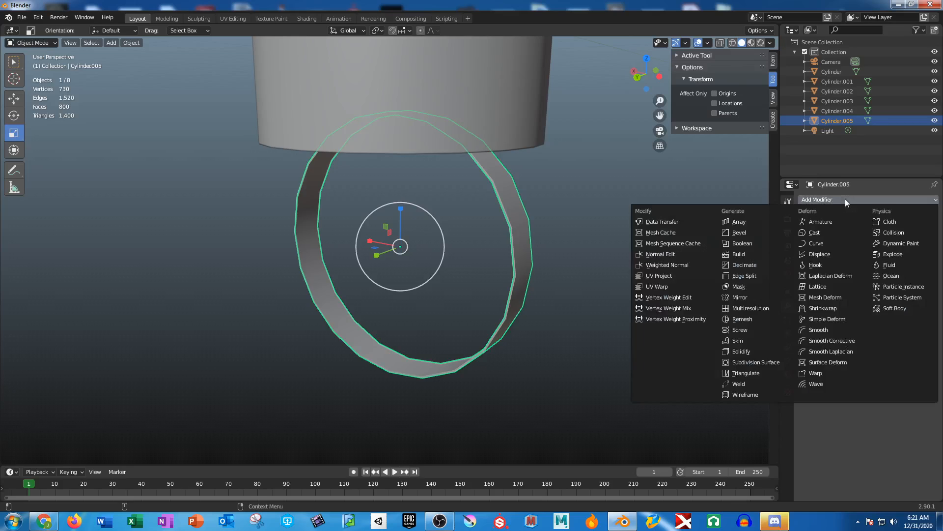
pyautogui.click(739, 352)
pyautogui.moveTo(502, 363); pyautogui.dragTo(521, 362, button='middle')
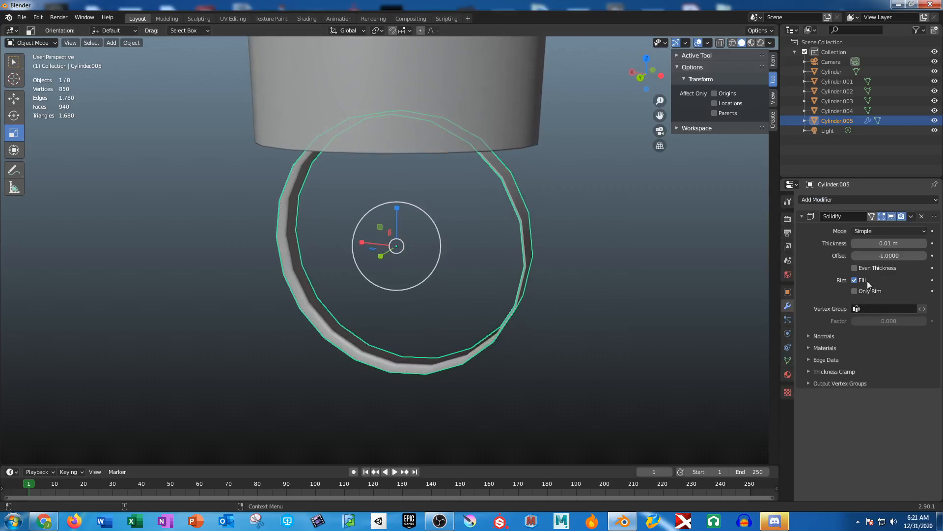
pyautogui.click(891, 243)
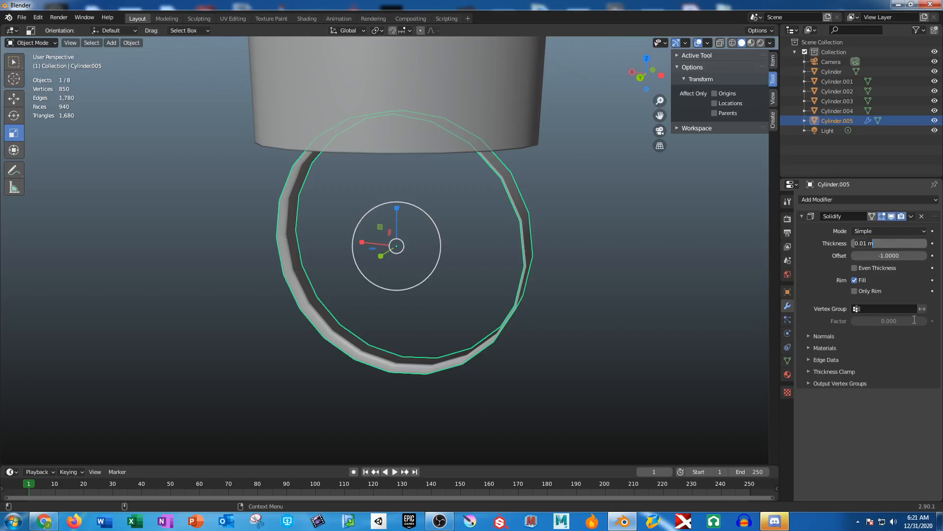
pyautogui.write('.1')
pyautogui.press('Return')
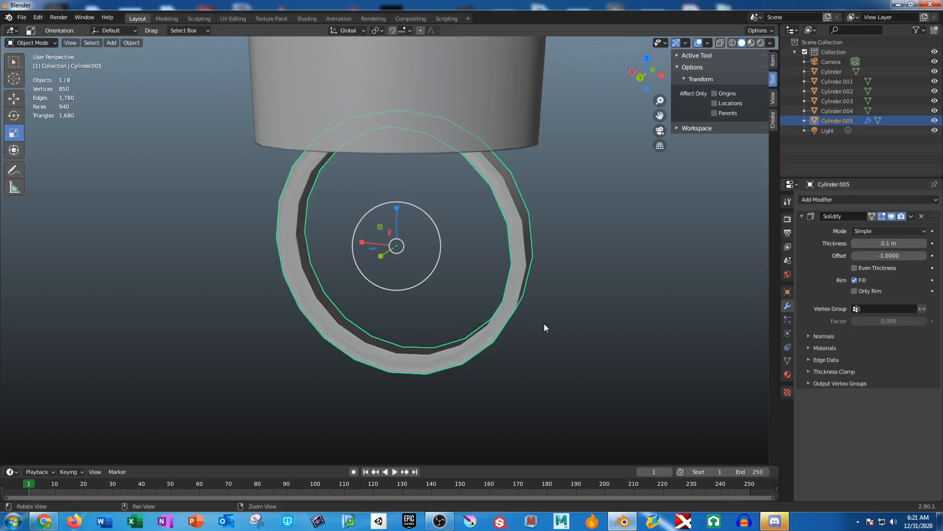
pyautogui.moveTo(544, 323); pyautogui.dragTo(524, 346, button='middle')
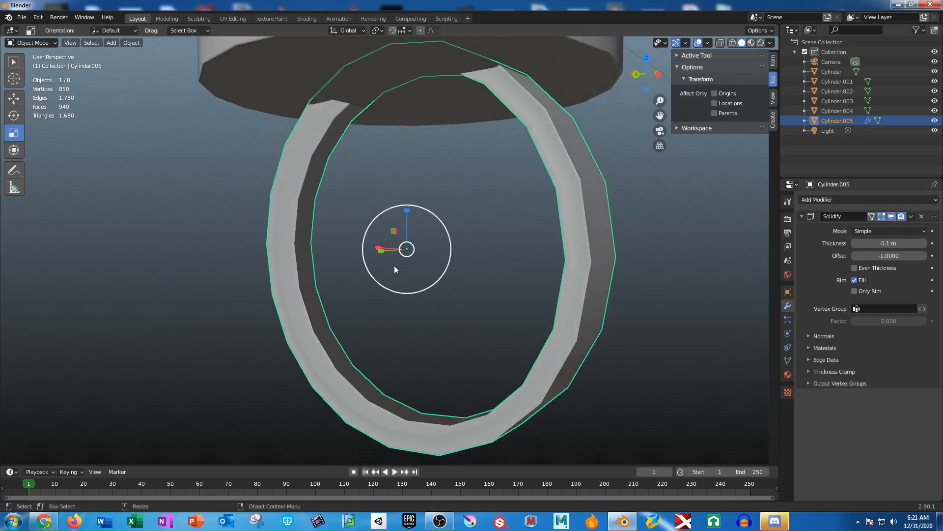
pyautogui.moveTo(320, 209); pyautogui.dragTo(297, 230, button='middle')
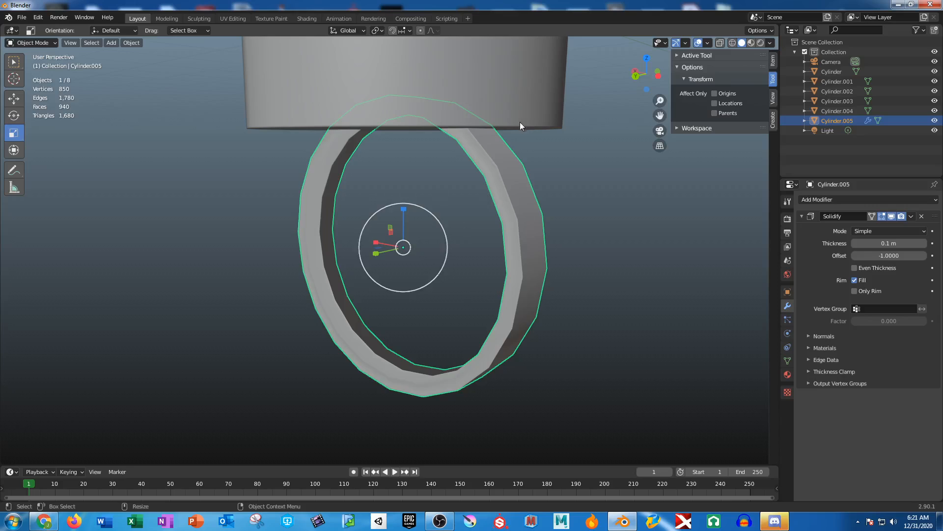
# Compare the ring's mesh in Edit Mode, apply the Solidify modifier in Object Mode, and reopen the ring in Edit Mode
pyautogui.press('Tab')
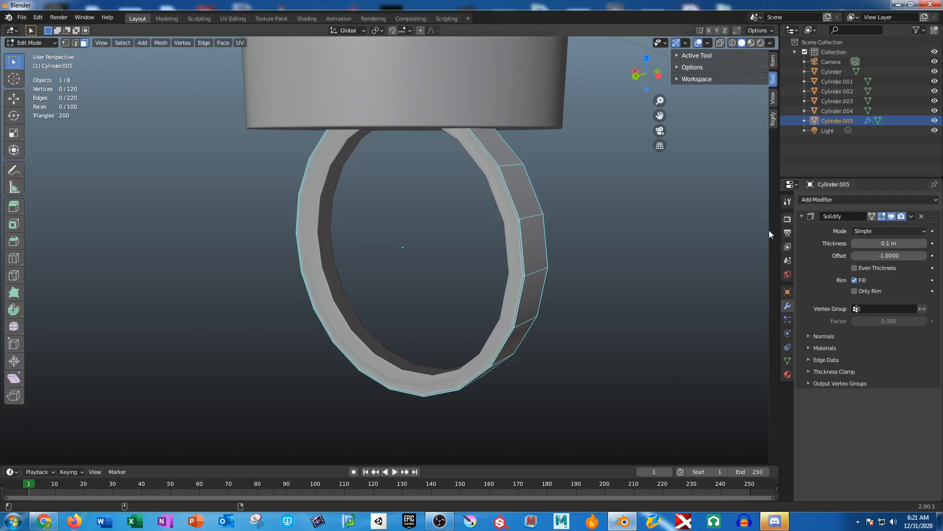
pyautogui.press('Tab')
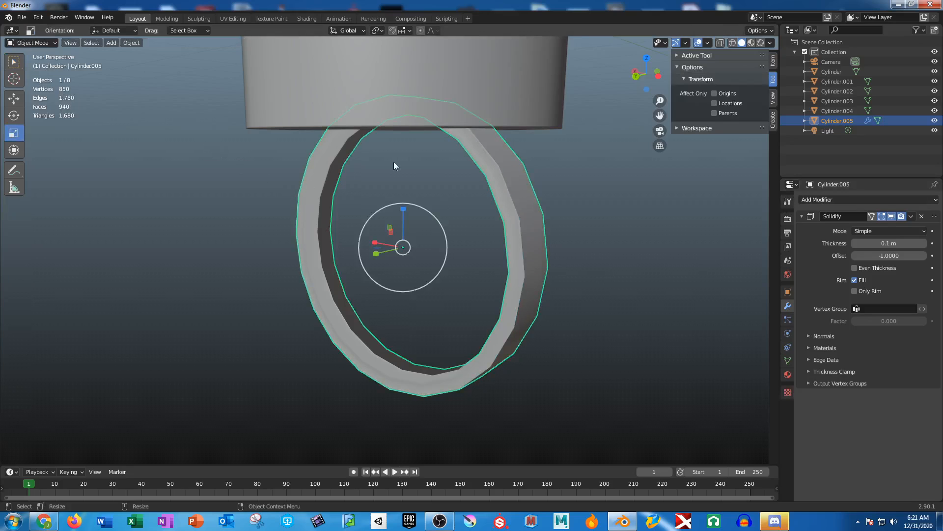
pyautogui.click(911, 216)
pyautogui.click(877, 228)
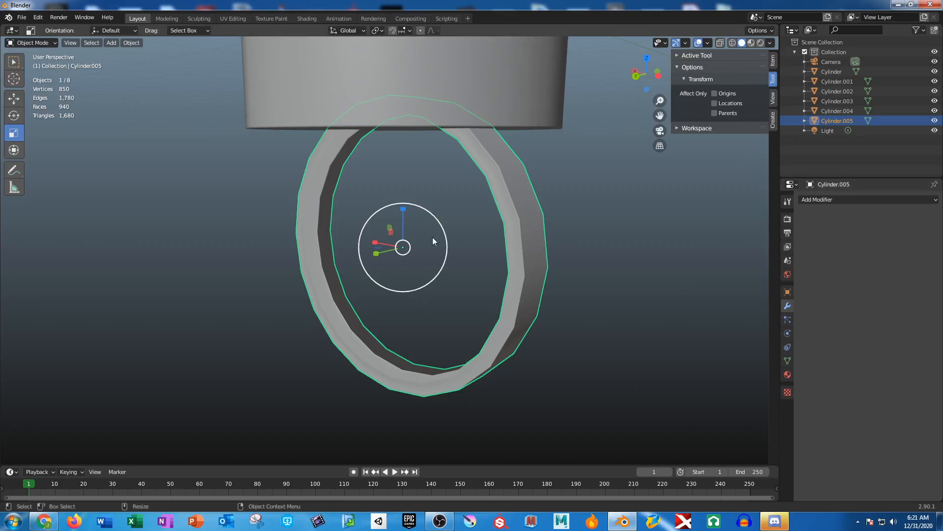
pyautogui.press('Tab')
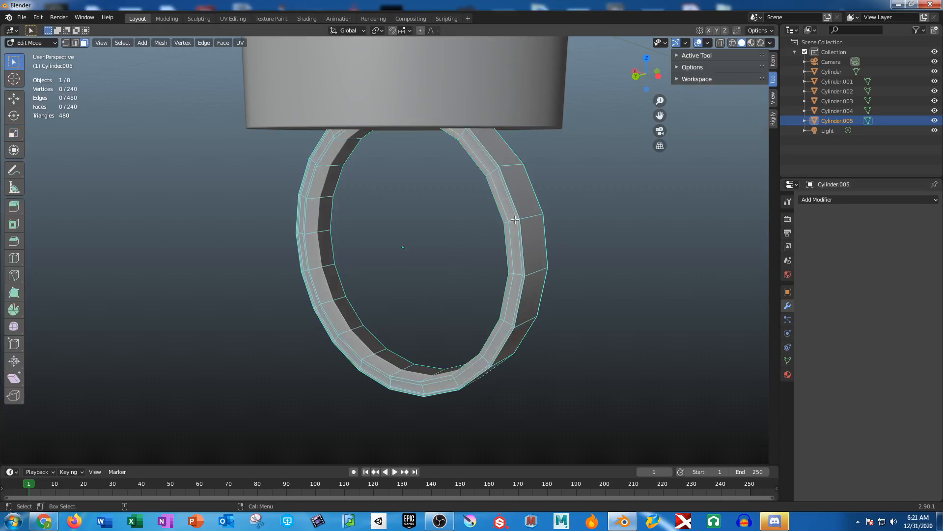
# Add one loop cut around the ring's inner surface, slid close to its edge at a factor of about -0.936, and restore Select Box
pyautogui.moveTo(508, 211); pyautogui.dragTo(370, 345, button='middle')
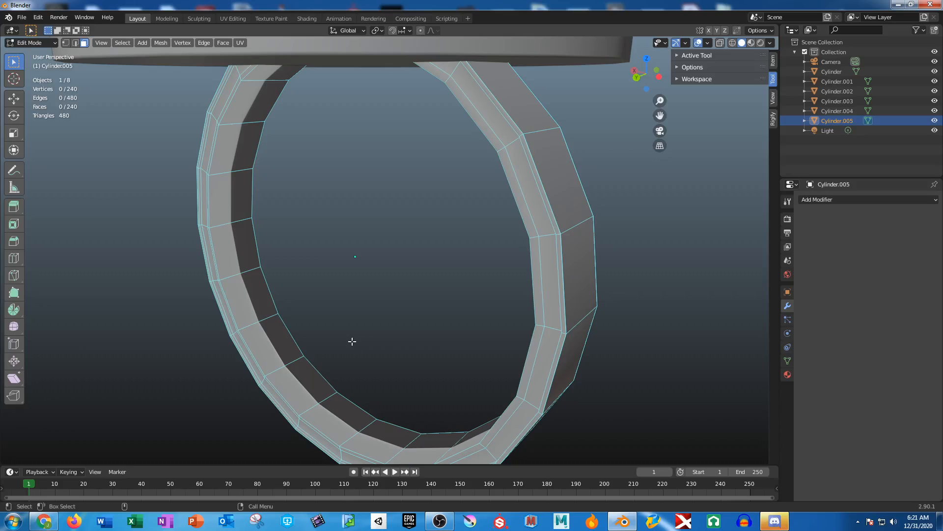
pyautogui.click(14, 258)
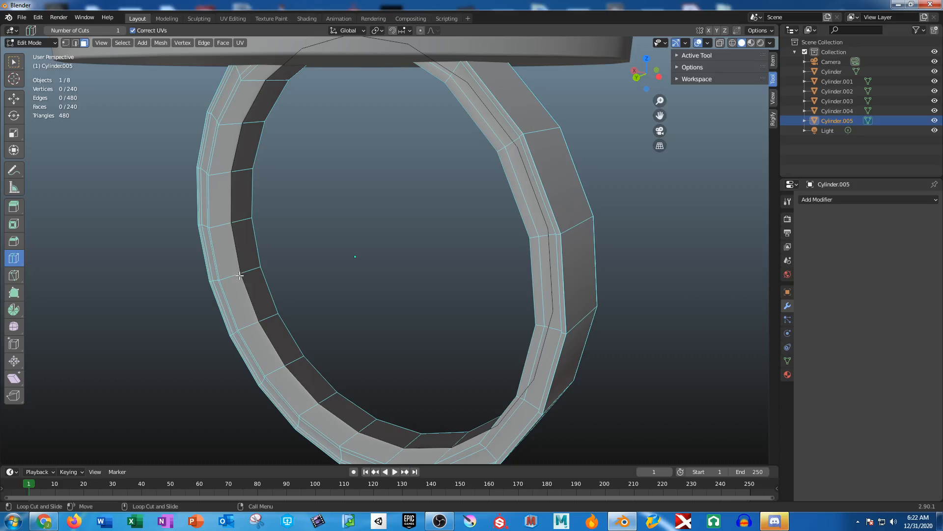
pyautogui.moveTo(240, 270)
pyautogui.mouseDown()
pyautogui.moveTo(262, 270)
pyautogui.moveTo(223, 278)
pyautogui.mouseUp()
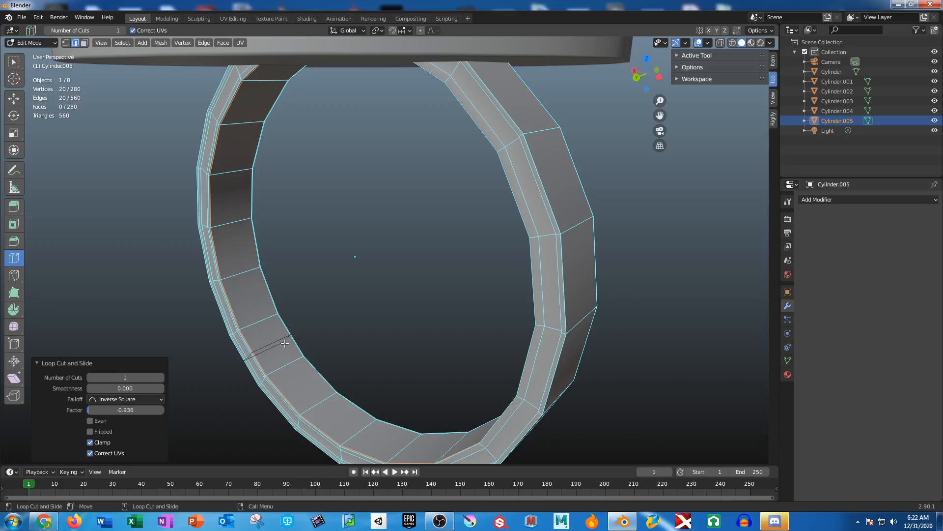
pyautogui.keyDown('alt'); pyautogui.moveTo(286, 344); pyautogui.dragTo(321, 285, button='right'); pyautogui.keyUp('alt')
pyautogui.keyDown('alt'); pyautogui.moveTo(324, 283); pyautogui.dragTo(291, 280); pyautogui.keyUp('alt')
pyautogui.click(14, 62)
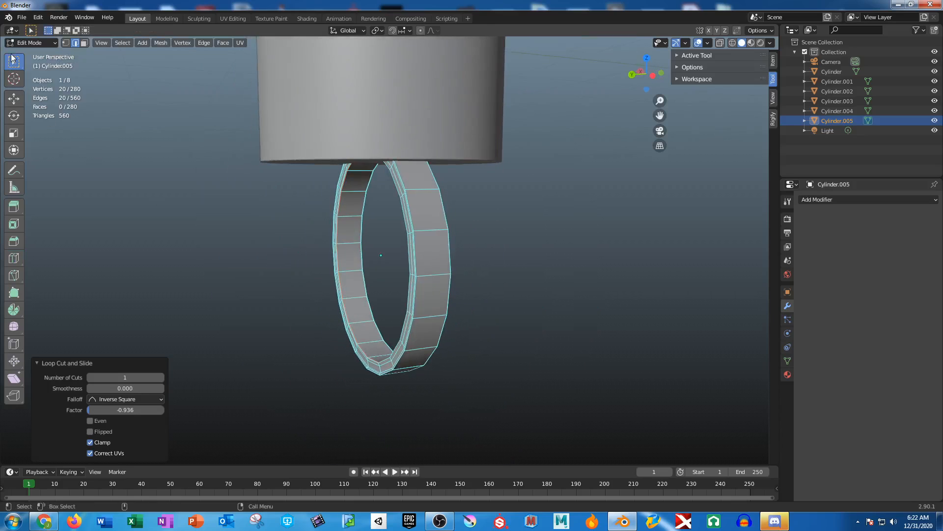
# Select the middle edge loop on the ring's side face, scale it to about 0.982 in X and Z, and clear the selection
pyautogui.moveTo(304, 255); pyautogui.dragTo(398, 236, button='middle')
pyautogui.keyDown('alt'); pyautogui.moveTo(398, 236); pyautogui.dragTo(423, 235); pyautogui.keyUp('alt')
pyautogui.keyDown('alt'); pyautogui.moveTo(424, 234); pyautogui.dragTo(406, 291, button='right'); pyautogui.keyUp('alt')
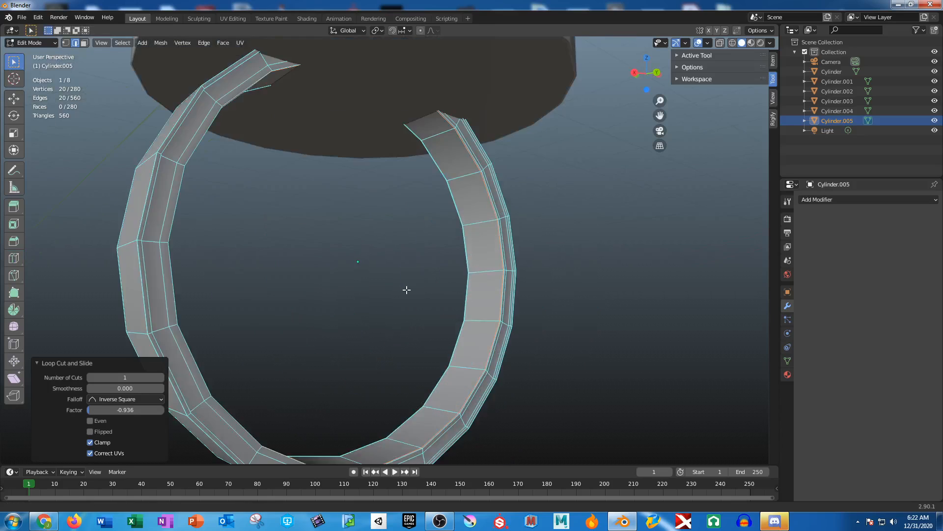
pyautogui.keyDown('alt'); pyautogui.moveTo(406, 290); pyautogui.dragTo(417, 285); pyautogui.keyUp('alt')
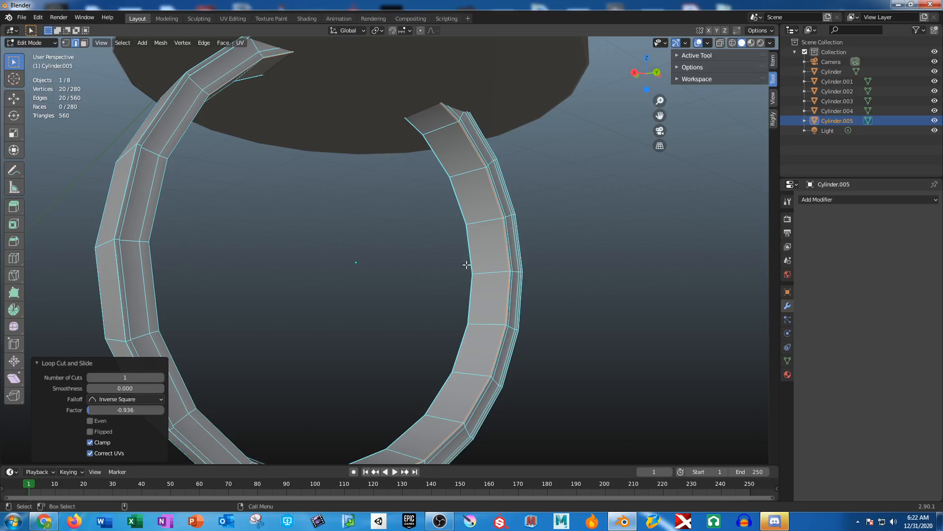
pyautogui.moveTo(466, 265); pyautogui.dragTo(112, 279, button='middle')
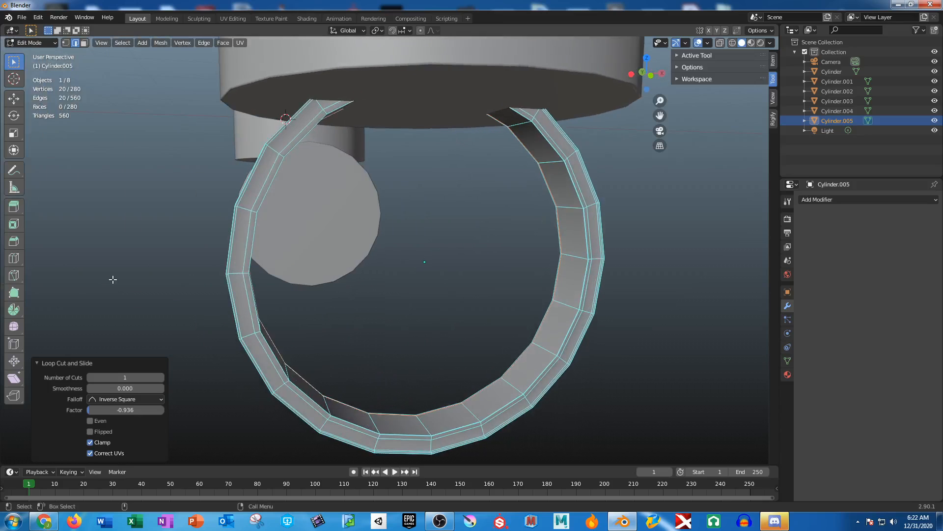
pyautogui.keyDown('alt'); pyautogui.click(270, 168); pyautogui.keyUp('alt')
pyautogui.press('r')
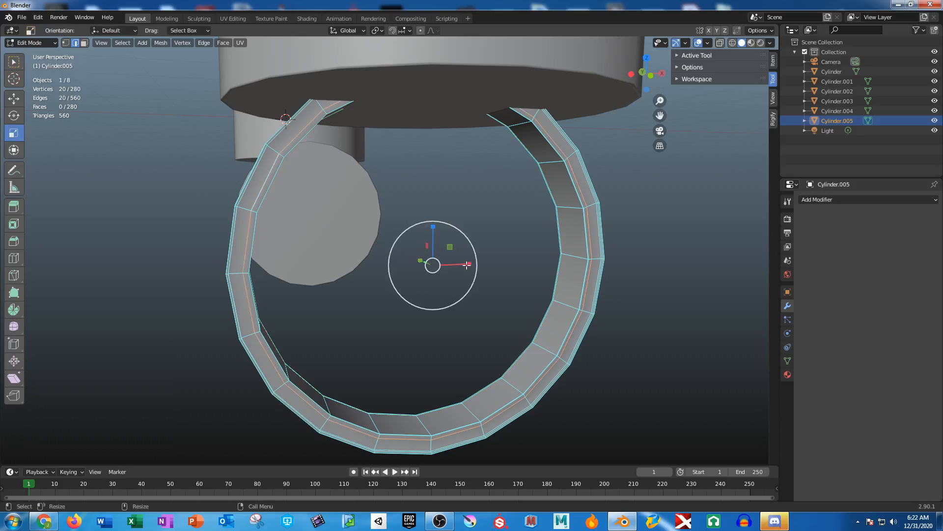
pyautogui.moveTo(448, 245); pyautogui.dragTo(445, 249)
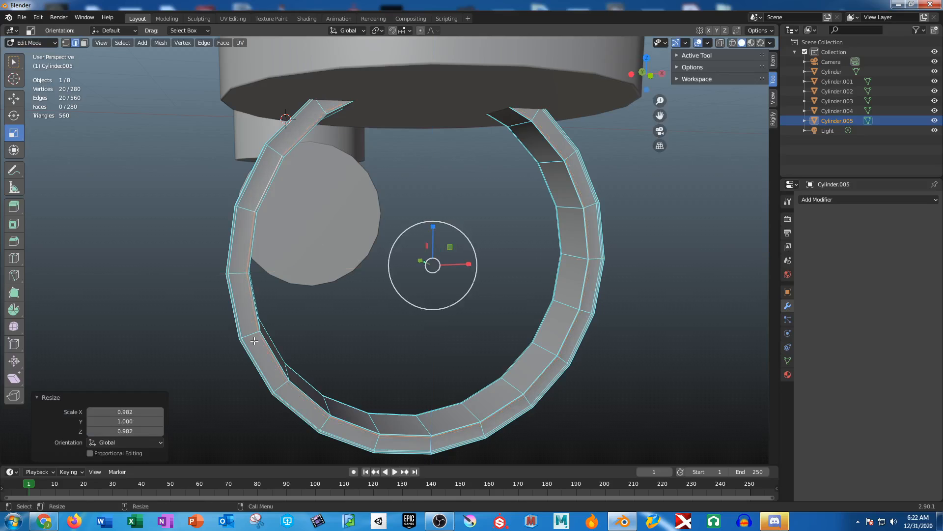
pyautogui.scroll(-1, 298, 337)
pyautogui.click(14, 62)
pyautogui.click(91, 203)
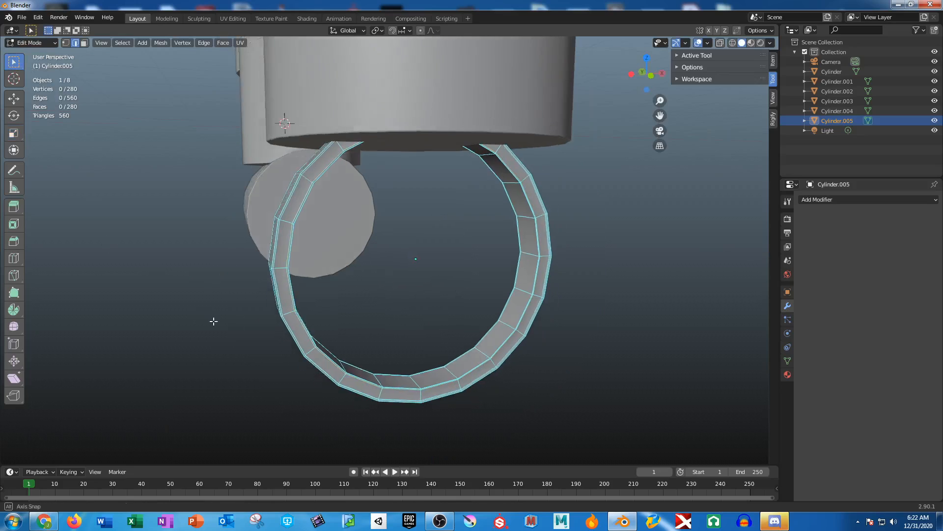
# Inspect the ring's edges, return to Object Mode, and deselect the ring
pyautogui.moveTo(212, 320); pyautogui.dragTo(471, 246, button='middle')
pyautogui.scroll(5, 319, 272)
pyautogui.scroll(-5, 320, 271)
pyautogui.moveTo(320, 271); pyautogui.dragTo(432, 246, button='middle')
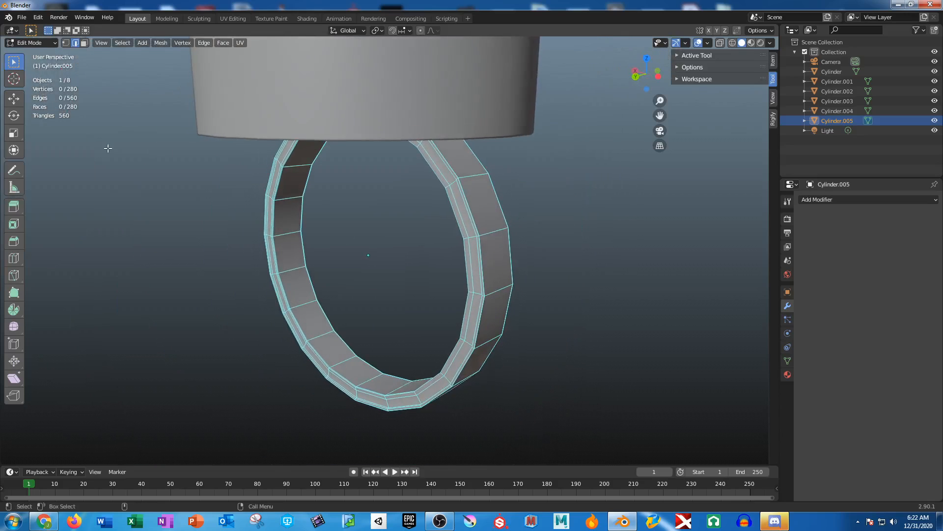
pyautogui.press('Tab')
pyautogui.click(263, 356)
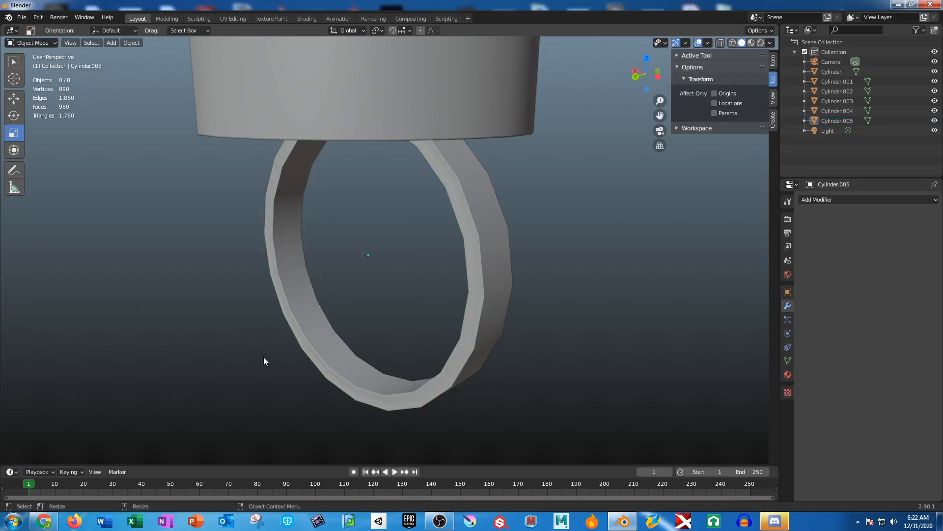
# Duplicate the ring and move the copy about 3.01 m along Y, towards the intersecting cylinders
pyautogui.moveTo(263, 357); pyautogui.dragTo(363, 272, button='middle')
pyautogui.click(432, 292)
pyautogui.hotkey('shift', 'd')
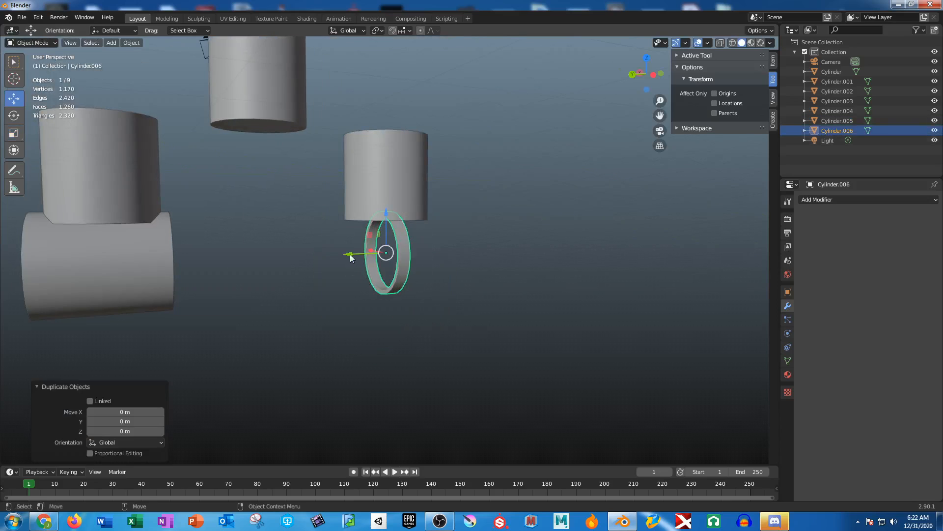
pyautogui.press('y')
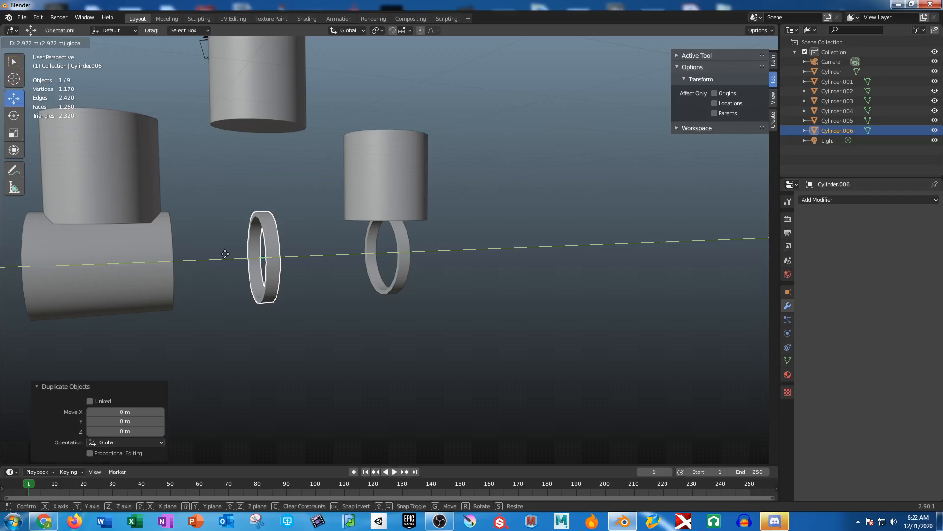
pyautogui.click(224, 256)
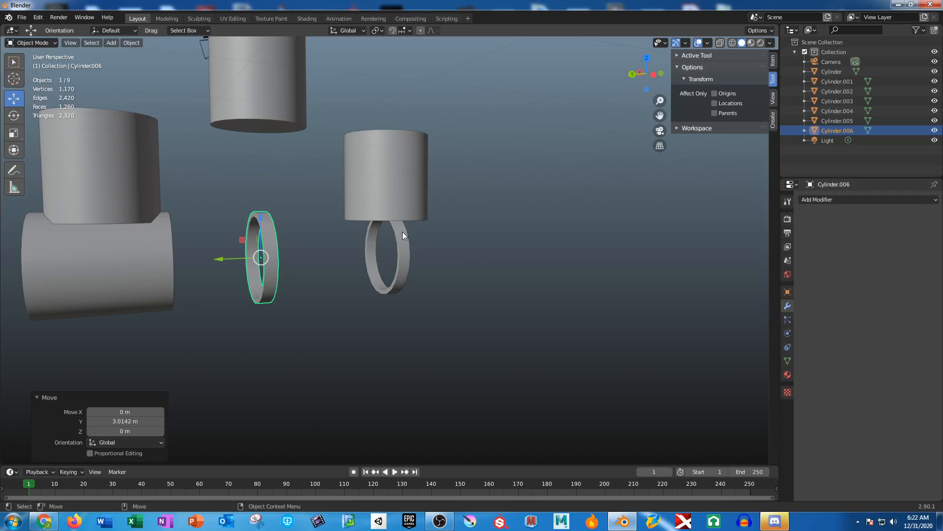
# Duplicate the copied ring and move the new copy about 5.99 m along Y, under the first cylinder in the row
pyautogui.moveTo(398, 269); pyautogui.dragTo(535, 194, button='middle')
pyautogui.click(663, 76)
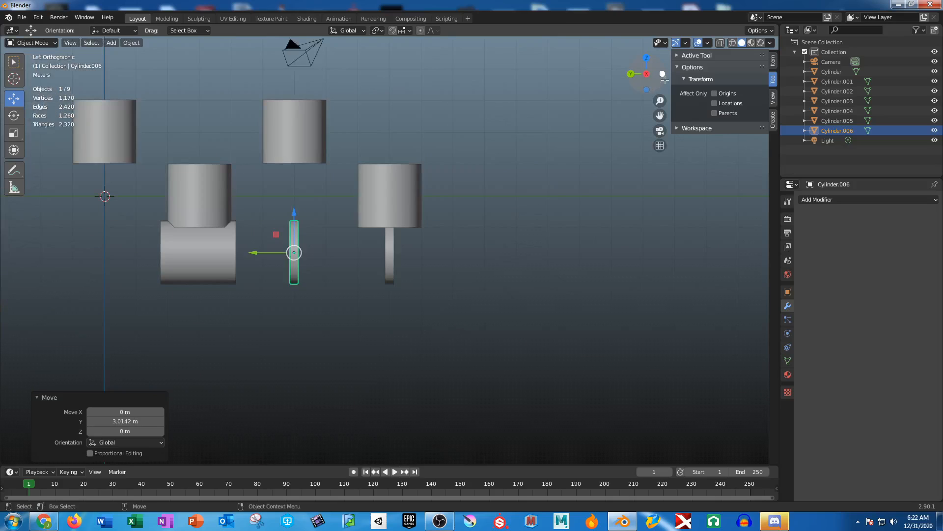
pyautogui.scroll(5, 366, 244)
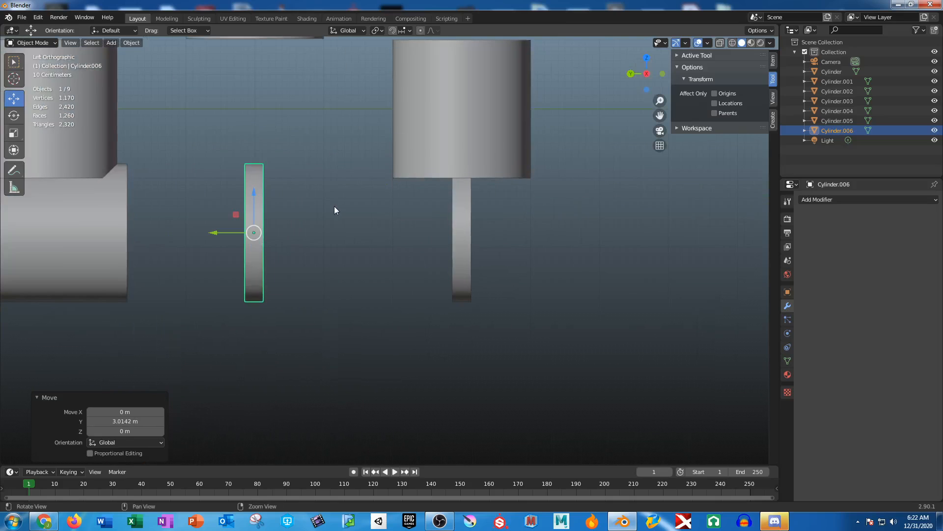
pyautogui.scroll(-5, 371, 208)
pyautogui.keyDown('shift'); pyautogui.moveTo(361, 207); pyautogui.dragTo(408, 200, button='middle'); pyautogui.keyUp('shift')
pyautogui.hotkey('shift', 'd')
pyautogui.click(400, 207)
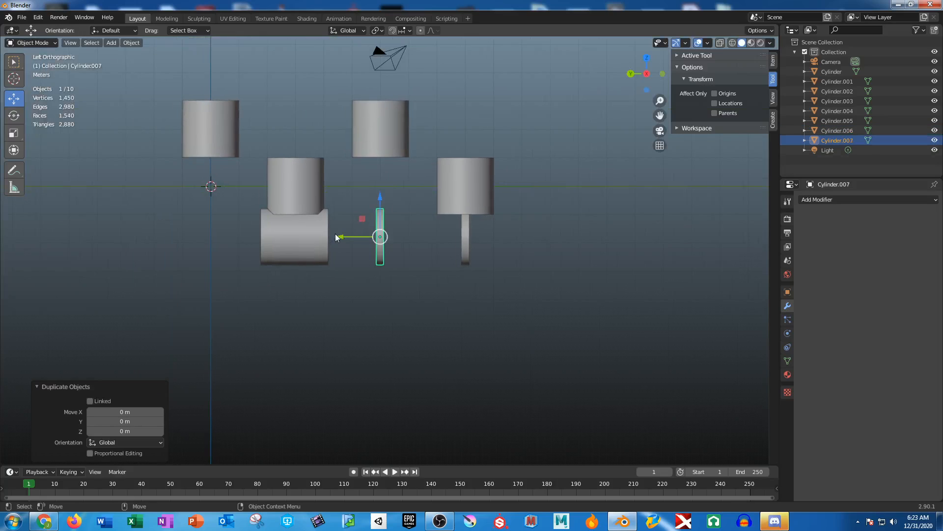
pyautogui.moveTo(336, 238); pyautogui.dragTo(169, 240)
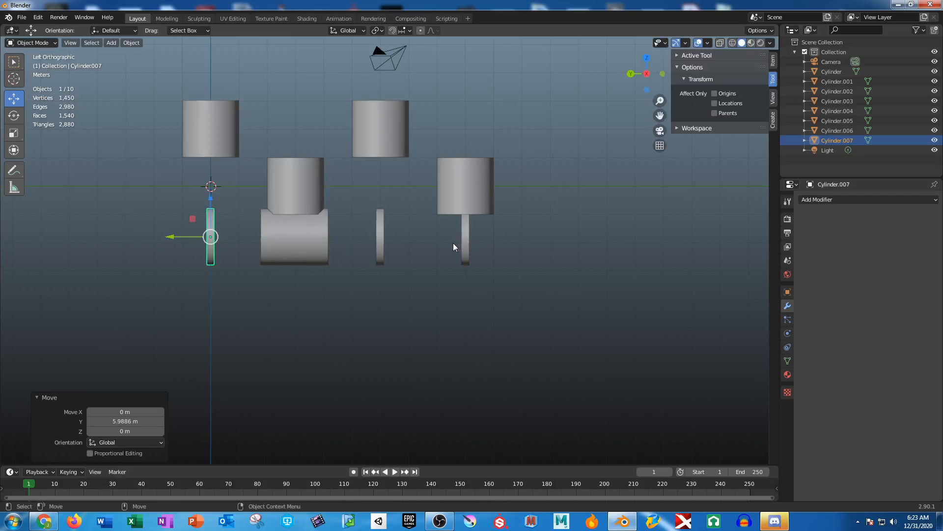
# Duplicate the ring under the first cylinder and move the copy about -3 m along Y, inside the horizontal cylinder
pyautogui.hotkey('shift', 'd')
pyautogui.click(238, 237)
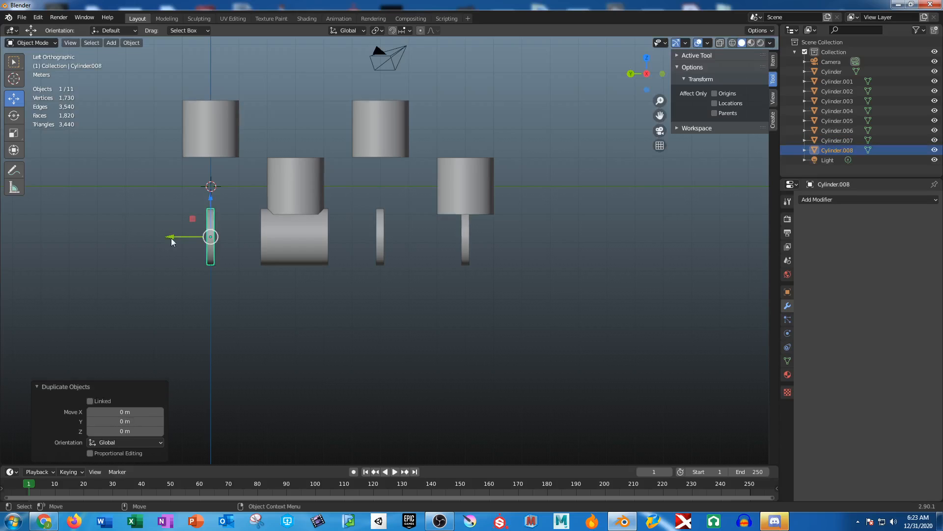
pyautogui.moveTo(169, 240); pyautogui.dragTo(256, 241)
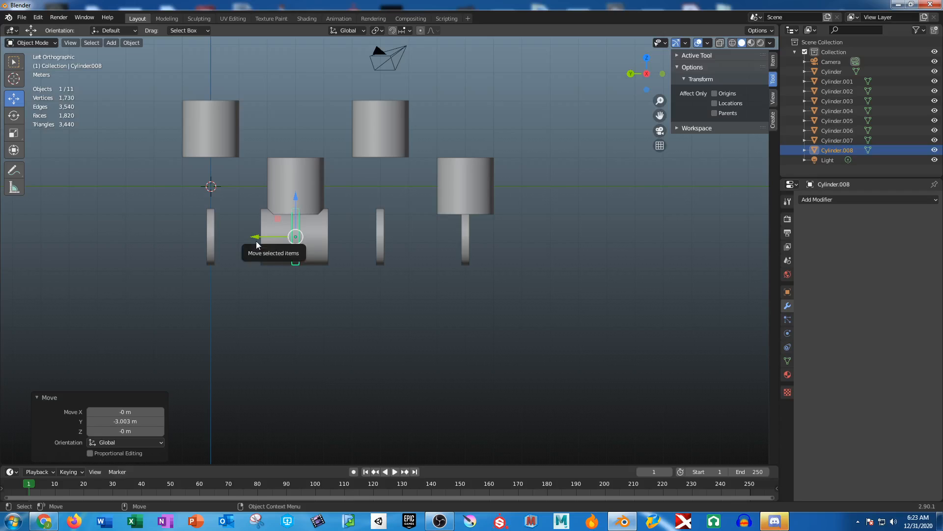
# Add the ring under the last cylinder to the selection and move both selected rings about -2.29 m along Z
pyautogui.keyDown('shift'); pyautogui.click(464, 238); pyautogui.keyUp('shift')
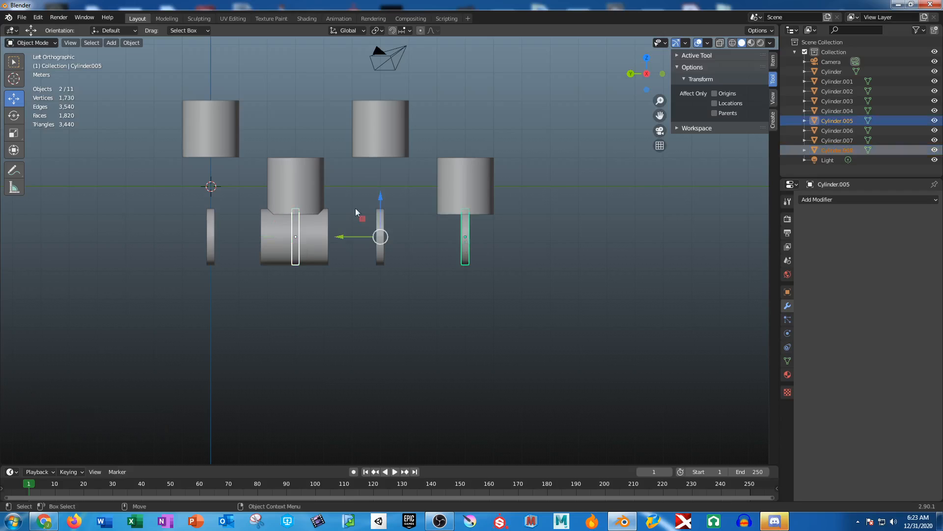
pyautogui.press('g')
pyautogui.press('z')
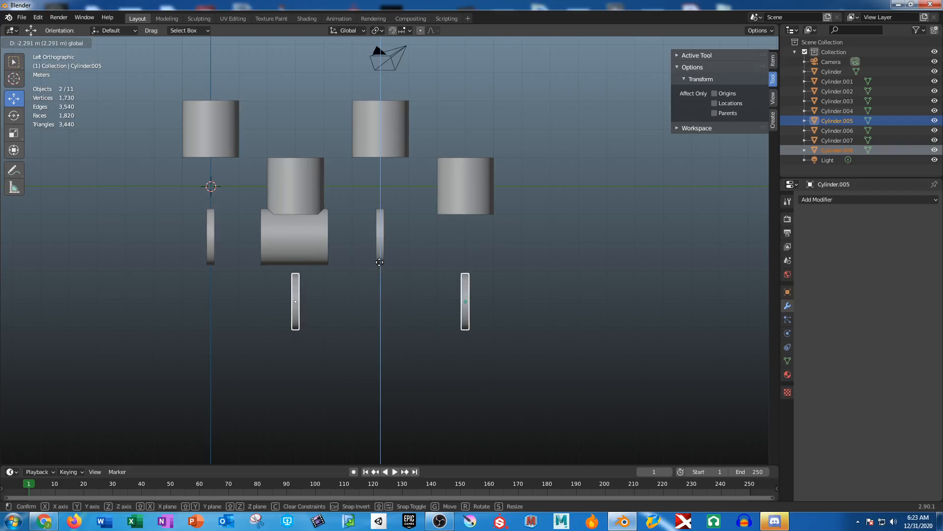
pyautogui.click(379, 262)
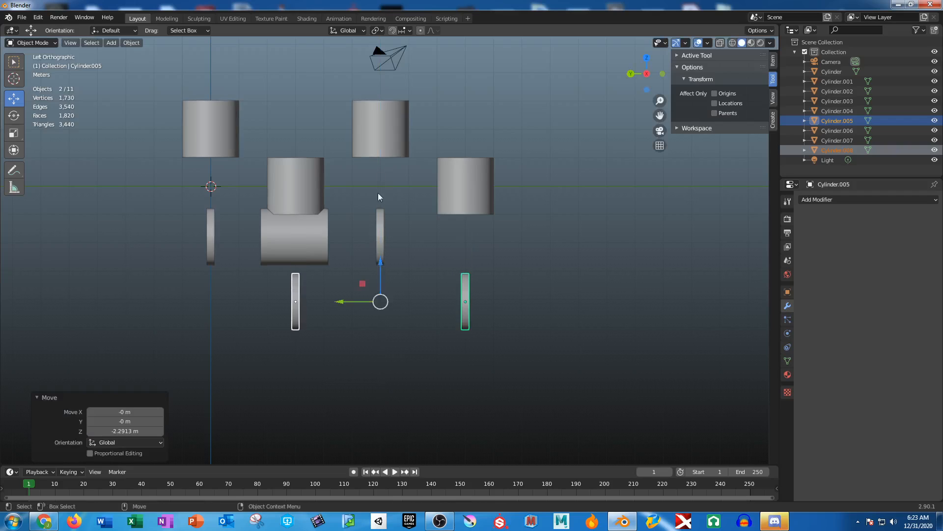
# Move the two selected lower rings up about 0.3 m along Z and clear the selection
pyautogui.press('g')
pyautogui.press('z')
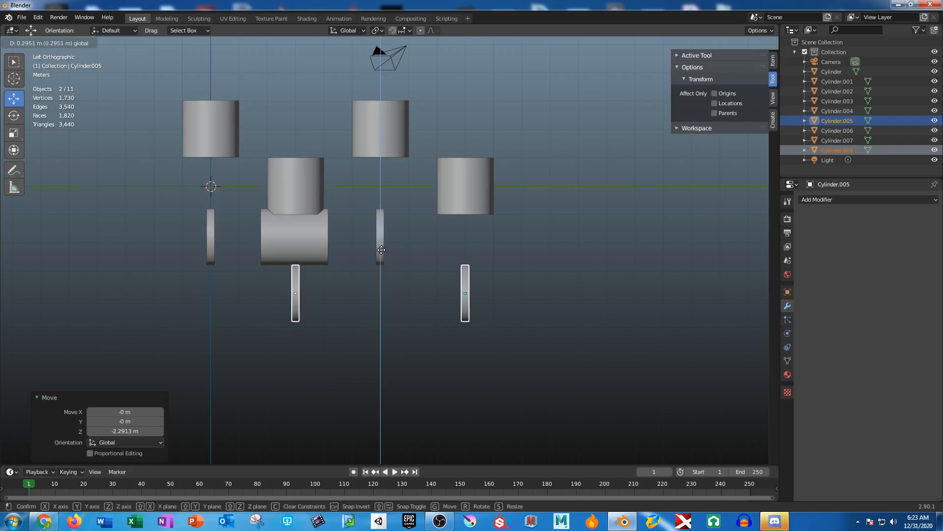
pyautogui.click(382, 249)
pyautogui.click(393, 366)
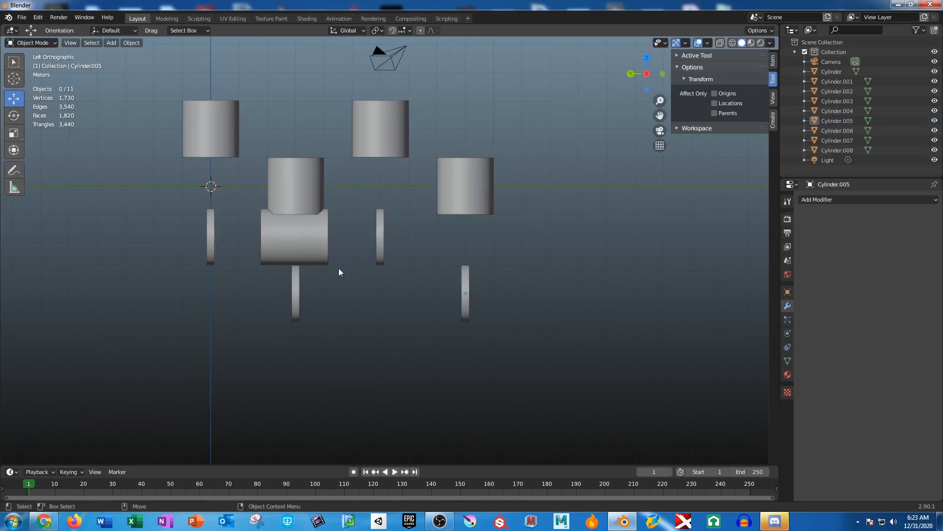
# Scale the horizontal cylinder to about 0.289 along Y, making it a short thick disc
pyautogui.click(321, 244)
pyautogui.moveTo(283, 317); pyautogui.dragTo(341, 288, button='middle')
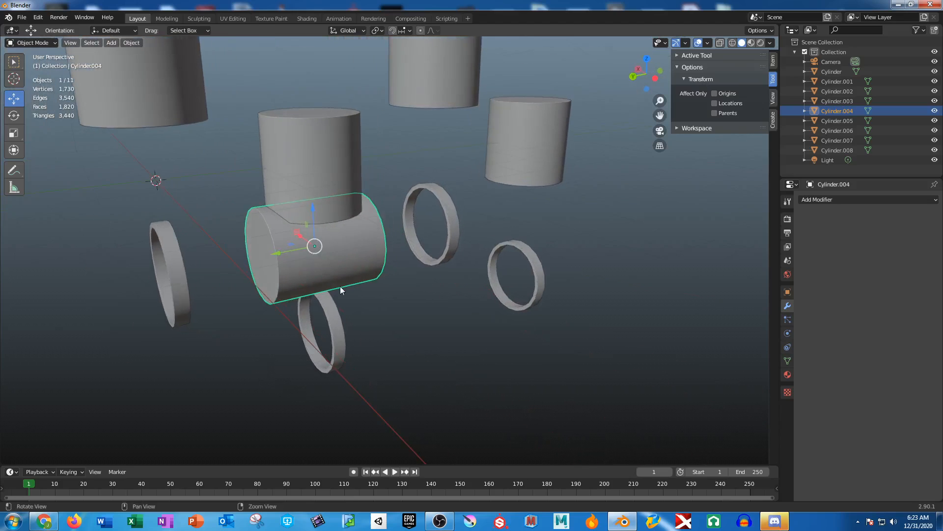
pyautogui.hotkey('shift', 'space')
pyautogui.press('s')
pyautogui.moveTo(278, 252); pyautogui.dragTo(305, 249)
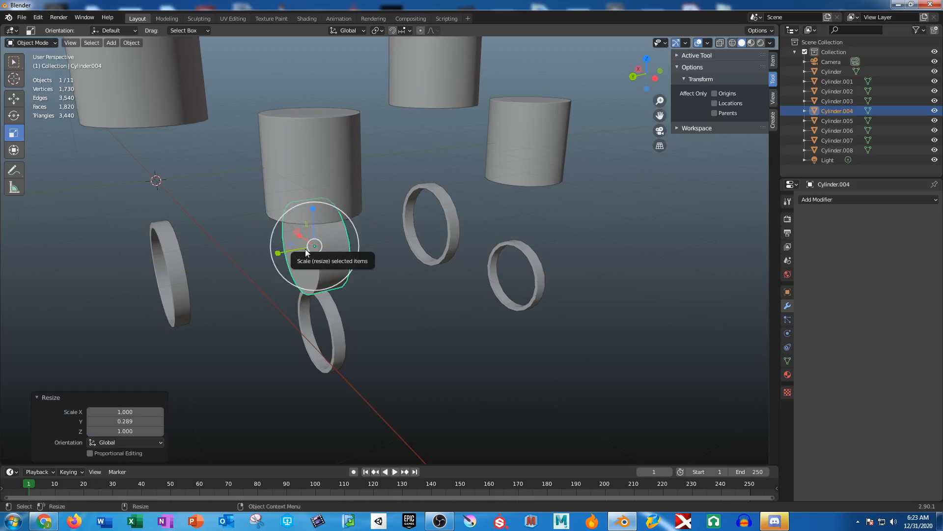
# Duplicate the thick disc and move the copy along Y towards the first ring, to about Y -1.17 m
pyautogui.hotkey('shift', 'd')
pyautogui.rightClick(305, 249)
pyautogui.hotkey('shift', 'space')
pyautogui.press('g')
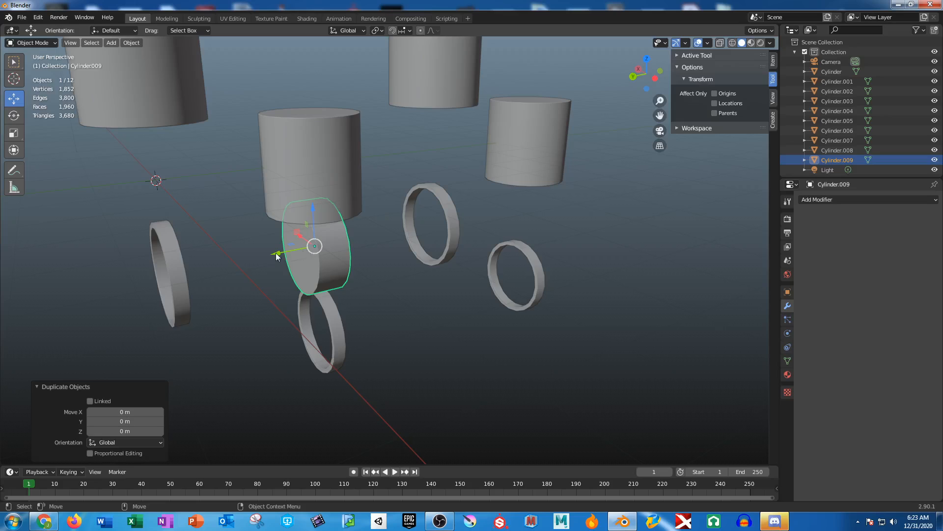
pyautogui.moveTo(278, 254); pyautogui.dragTo(194, 278)
# Move the original thick disc about -2.94 m along Y into the neighbouring upper ring and scale its diameter to about 0.875 to fit inside
pyautogui.click(324, 250)
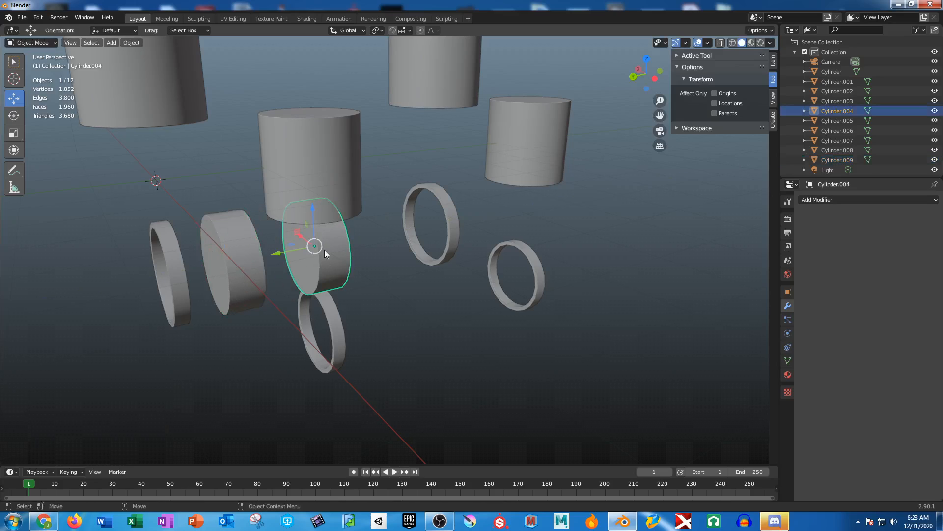
pyautogui.moveTo(276, 252); pyautogui.dragTo(393, 238)
pyautogui.hotkey('shift', 'space')
pyautogui.press('s')
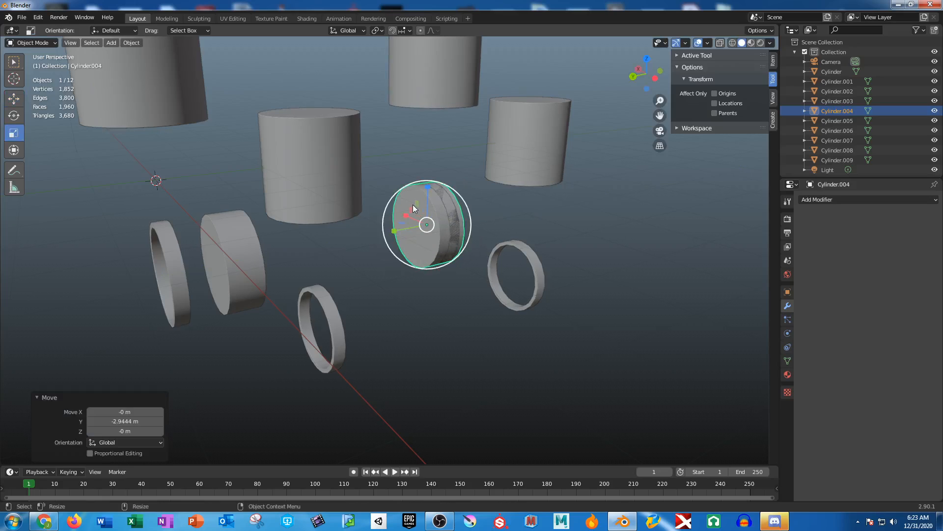
pyautogui.moveTo(415, 202); pyautogui.dragTo(395, 234)
pyautogui.hotkey('shift', 'space')
pyautogui.press('g')
pyautogui.moveTo(394, 235); pyautogui.dragTo(373, 323, button='middle')
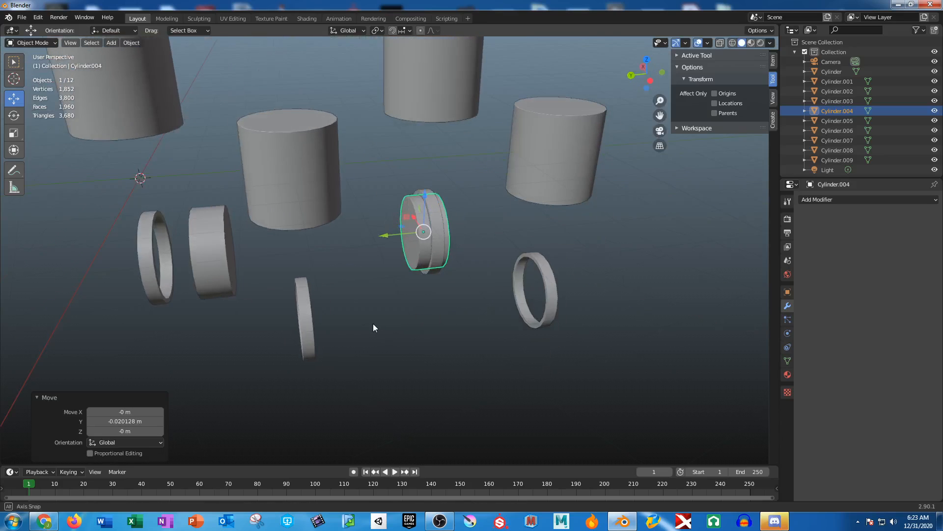
# Move the scaled disc about 2.94 m along Y, back beneath the cylinder above the first lower ring
pyautogui.press('g')
pyautogui.press('y')
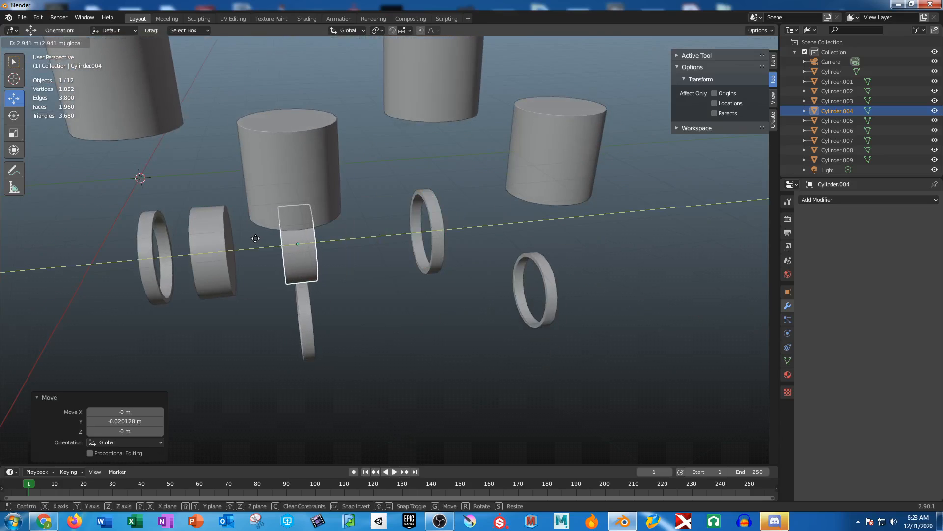
pyautogui.moveTo(255, 238); pyautogui.dragTo(256, 239)
pyautogui.keyDown('alt'); pyautogui.moveTo(359, 307); pyautogui.dragTo(398, 235); pyautogui.keyUp('alt')
pyautogui.keyDown('alt'); pyautogui.moveTo(398, 235); pyautogui.dragTo(499, 273, button='right'); pyautogui.keyUp('alt')
pyautogui.keyDown('alt'); pyautogui.moveTo(499, 273); pyautogui.dragTo(415, 192); pyautogui.keyUp('alt')
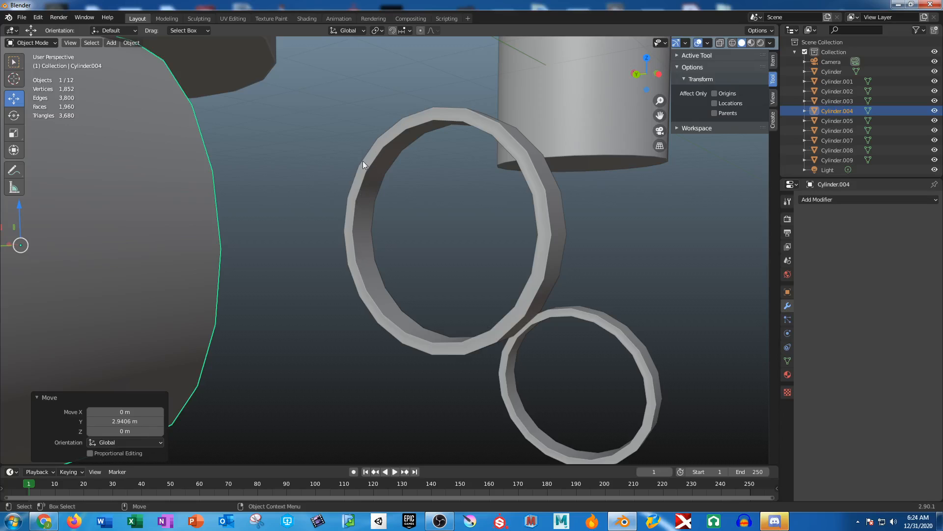
pyautogui.scroll(-3, 359, 185)
pyautogui.moveTo(338, 289); pyautogui.dragTo(306, 229, button='middle')
pyautogui.click(395, 349)
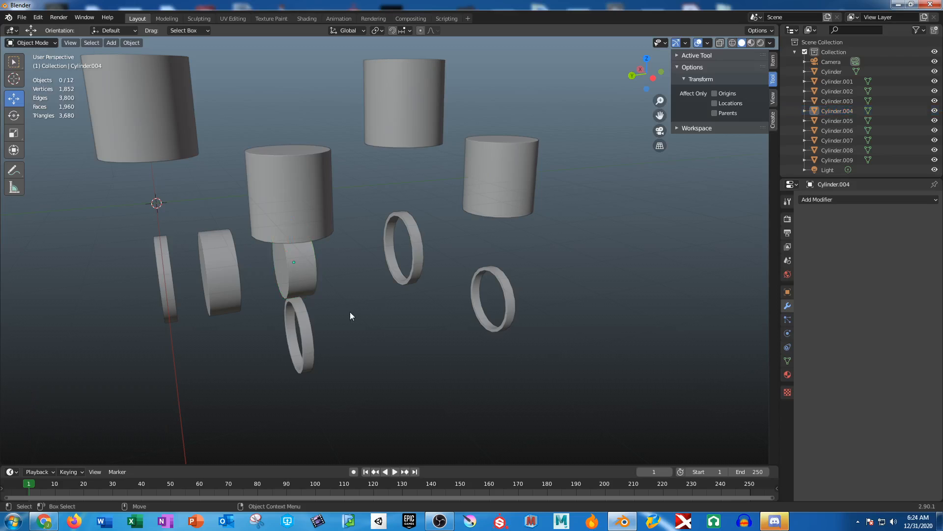
# Duplicate the scaled disc and move the copy along negative Y into the second upper ring
pyautogui.click(297, 274)
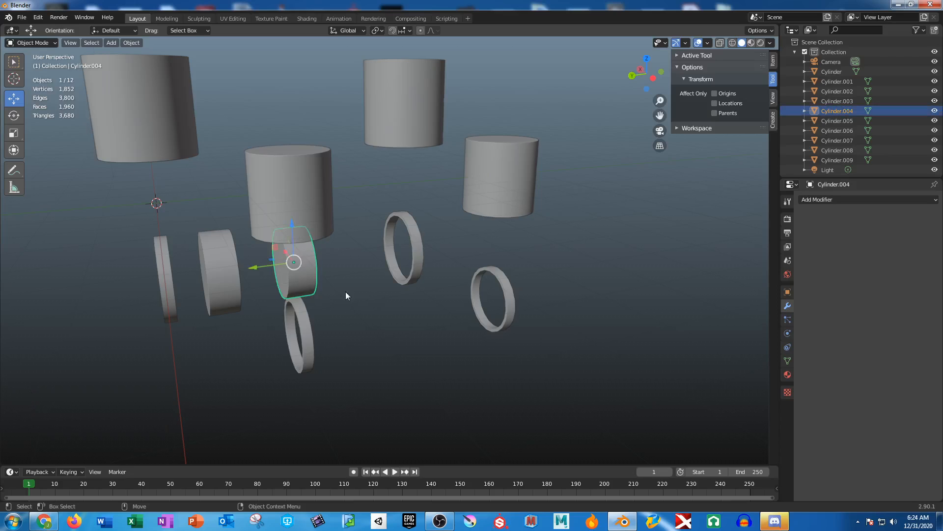
pyautogui.moveTo(345, 290); pyautogui.dragTo(385, 335, button='middle')
pyautogui.scroll(1, 388, 317)
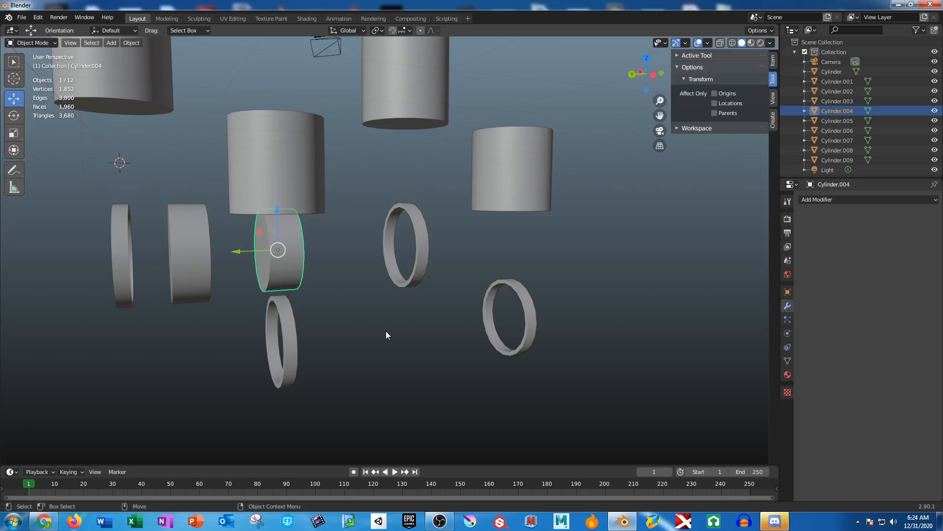
pyautogui.hotkey('shift', 'd')
pyautogui.rightClick(386, 335)
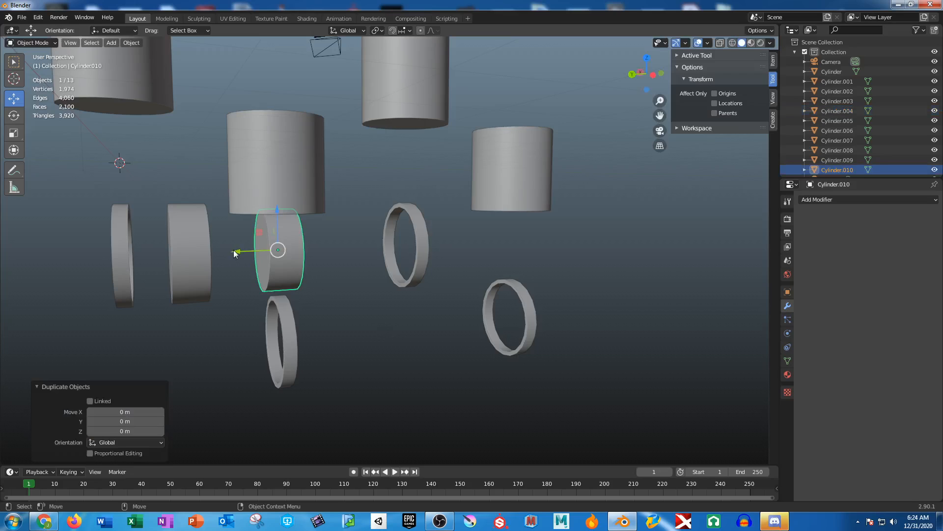
pyautogui.moveTo(234, 249); pyautogui.dragTo(359, 249)
# Duplicate the original scaled disc again and move the copy about 2.99 m along Y into the first ring
pyautogui.click(278, 250)
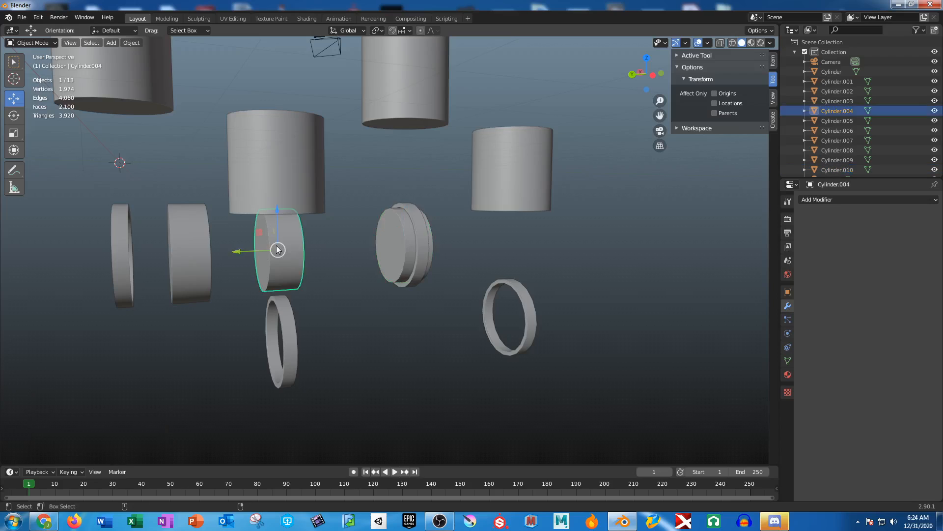
pyautogui.hotkey('shift', 'd')
pyautogui.rightClick(278, 250)
pyautogui.moveTo(237, 251); pyautogui.dragTo(78, 252)
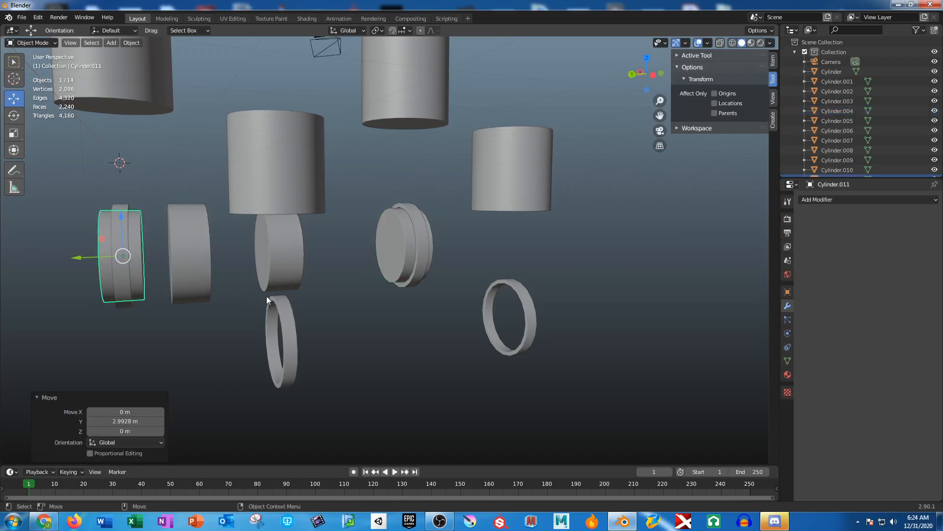
# Lower the original scaled disc along Z to about -3.77 m, into the lower ring beneath it
pyautogui.click(279, 268)
pyautogui.press('g')
pyautogui.press('z')
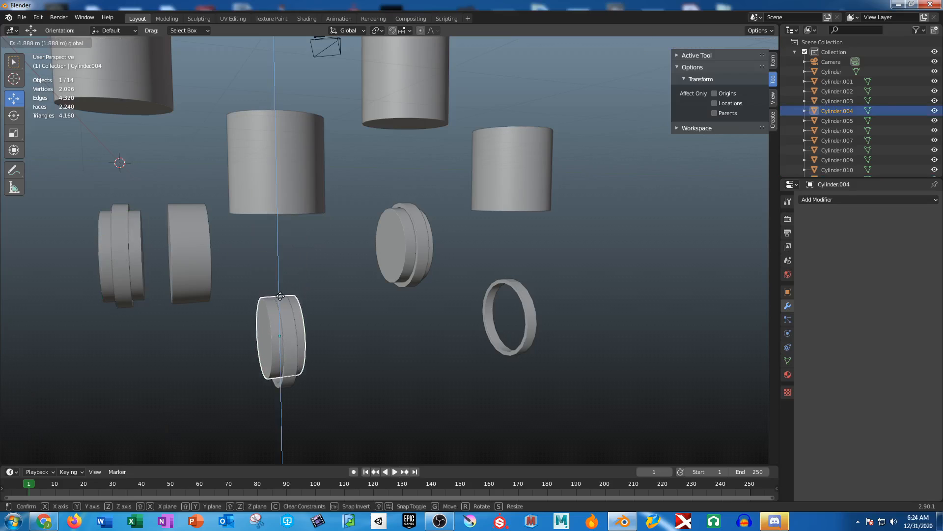
pyautogui.click(293, 371)
# Set the Y location of both lower rings to -3 m
pyautogui.click(293, 372)
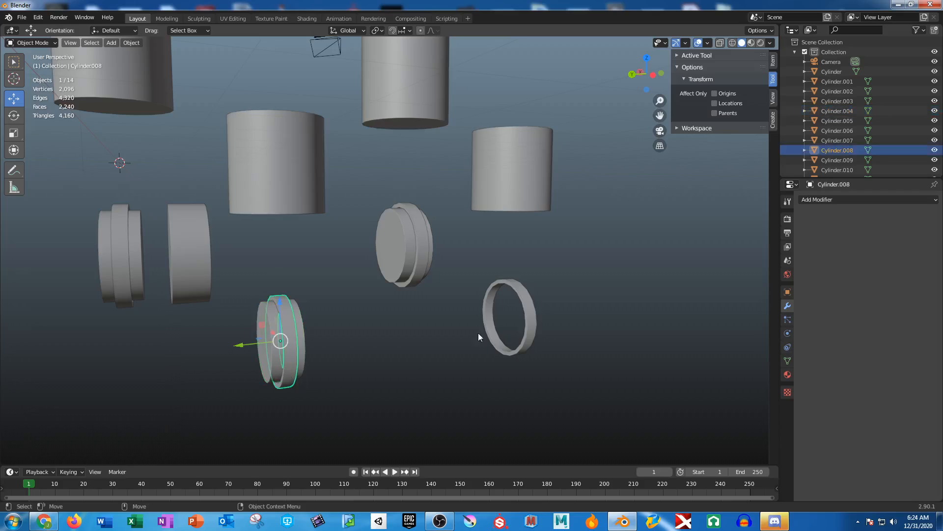
pyautogui.click(787, 292)
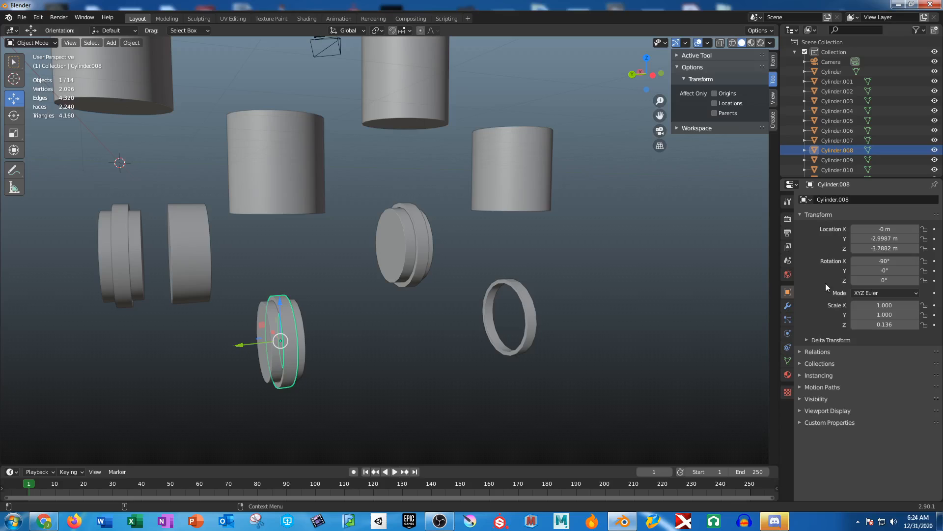
pyautogui.click(880, 238)
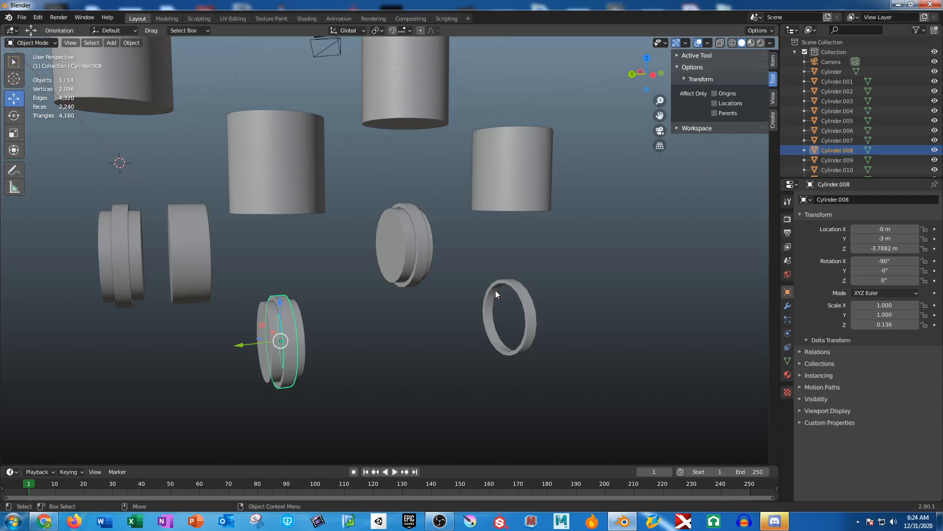
pyautogui.click(525, 295)
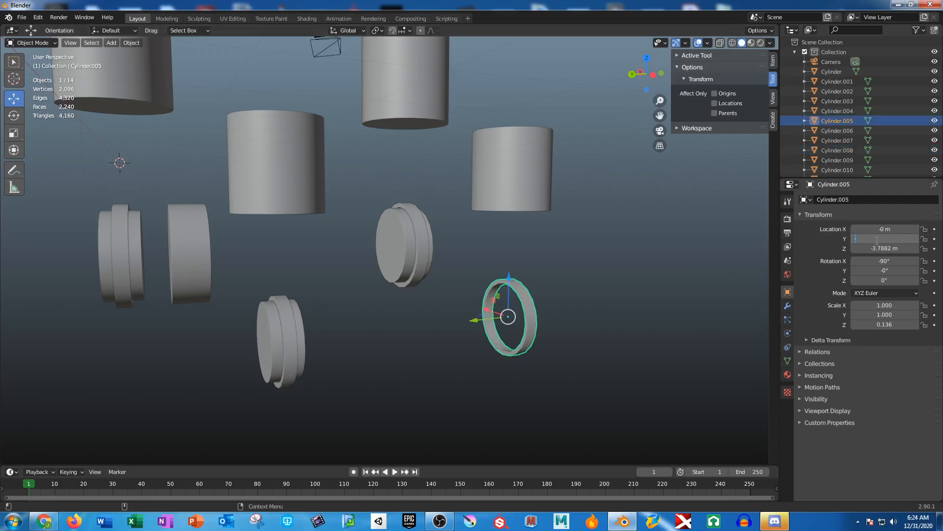
pyautogui.moveTo(876, 239); pyautogui.dragTo(876, 240)
# Set the Y location of the disc inside the lower ring to -3 m
pyautogui.click(278, 312)
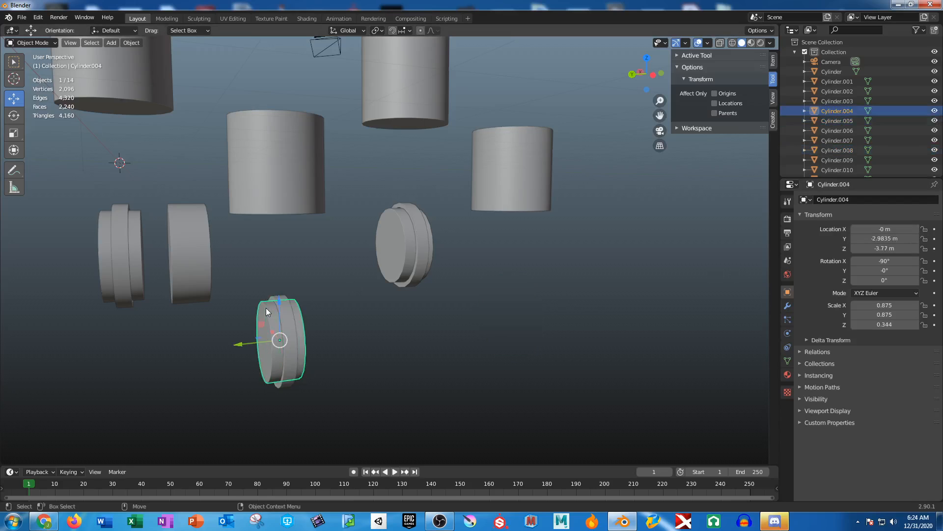
pyautogui.click(883, 239)
pyautogui.press('BackSpace')
pyautogui.write('-3')
pyautogui.press('Return')
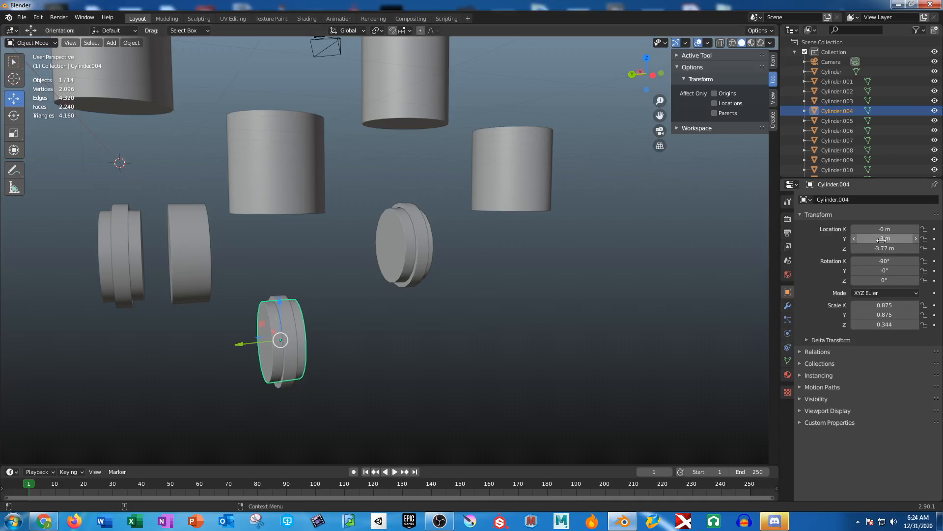
# Set the Z location of the same disc to -3 m
pyautogui.click(887, 249)
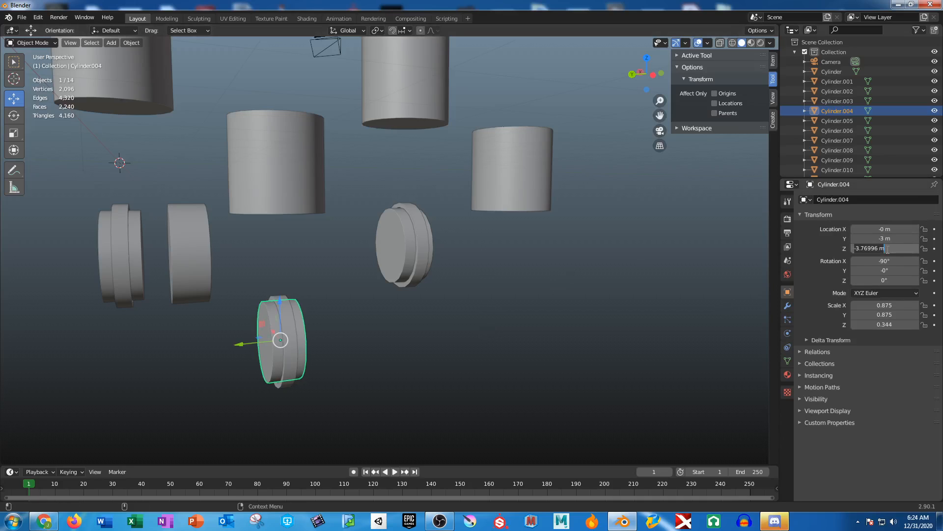
pyautogui.write('-3')
pyautogui.press('Return')
# Lower the disc along Z to about -3.78 m, inside the lower ring
pyautogui.moveTo(289, 361); pyautogui.dragTo(360, 344, button='middle')
pyautogui.scroll(2, 360, 344)
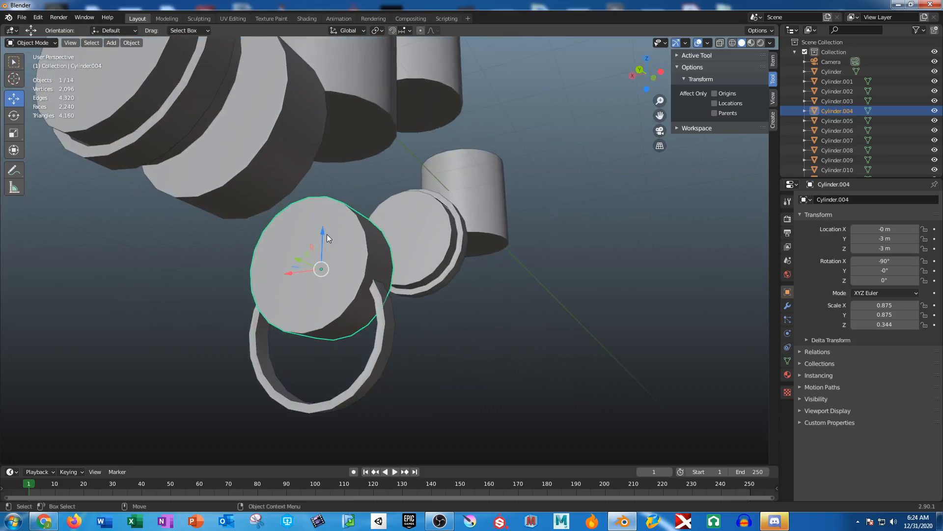
pyautogui.moveTo(326, 234); pyautogui.dragTo(315, 297)
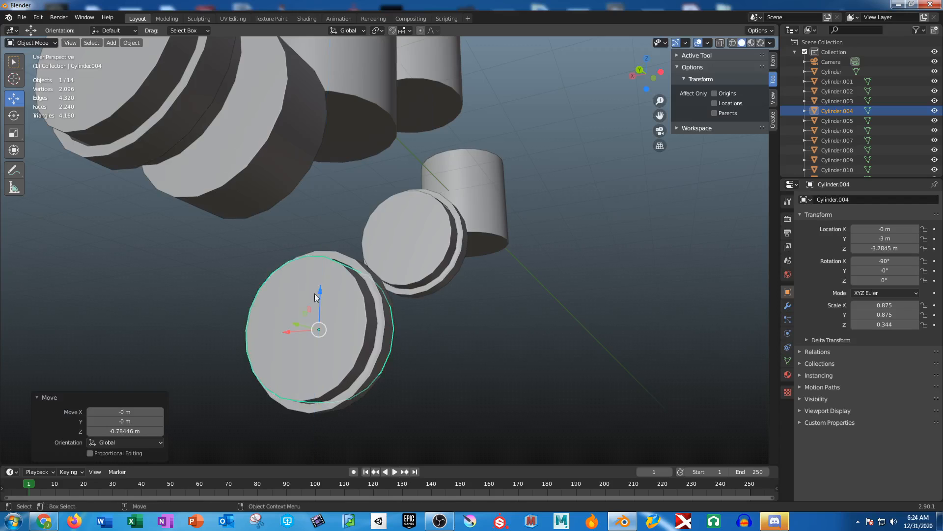
pyautogui.moveTo(315, 296); pyautogui.dragTo(376, 340, button='middle')
pyautogui.scroll(-3, 397, 344)
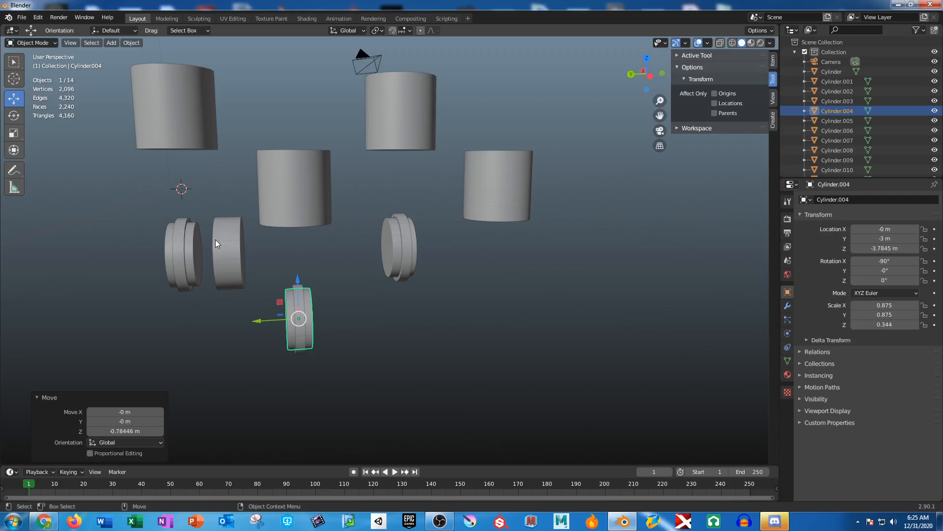
# Duplicate the first ring together with its inner disc and move the copies about -8.96 m along Y, under the last cylinder
pyautogui.click(227, 235)
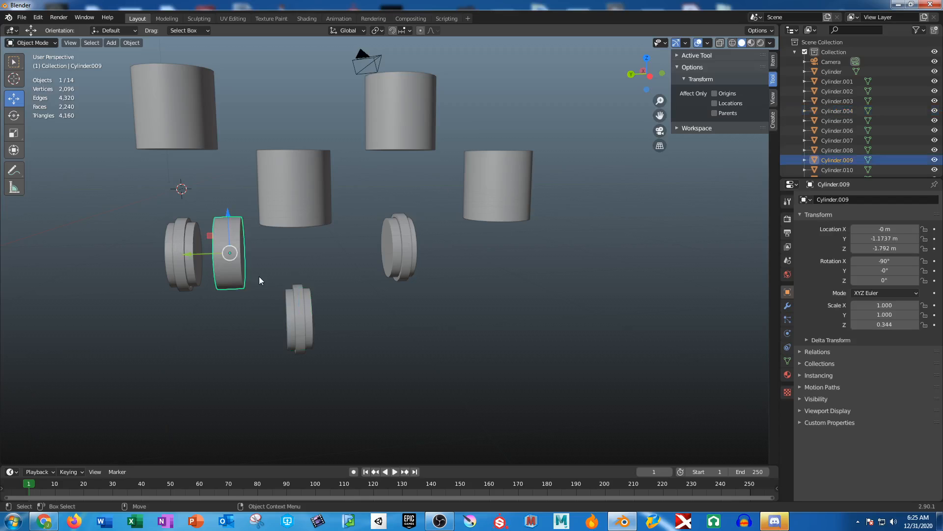
pyautogui.click(167, 237)
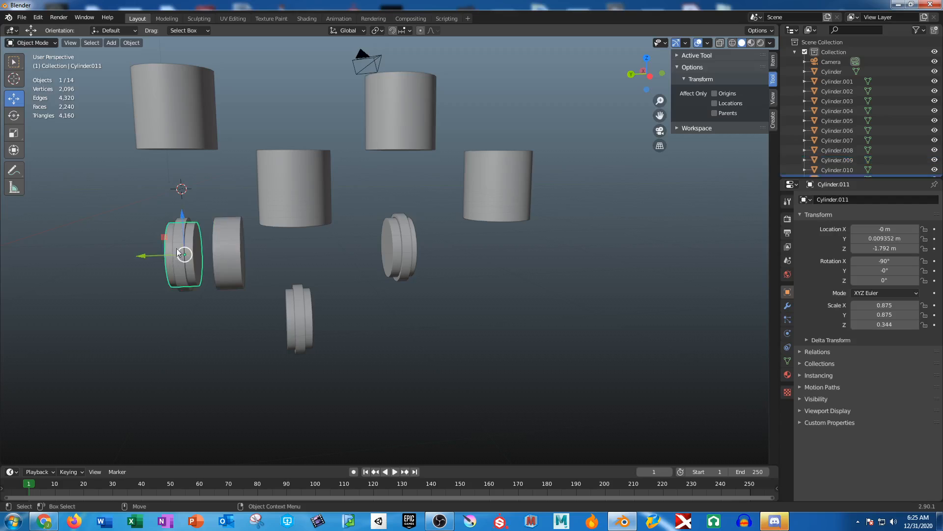
pyautogui.keyDown('shift'); pyautogui.click(177, 232); pyautogui.keyUp('shift')
pyautogui.hotkey('shift', 'd')
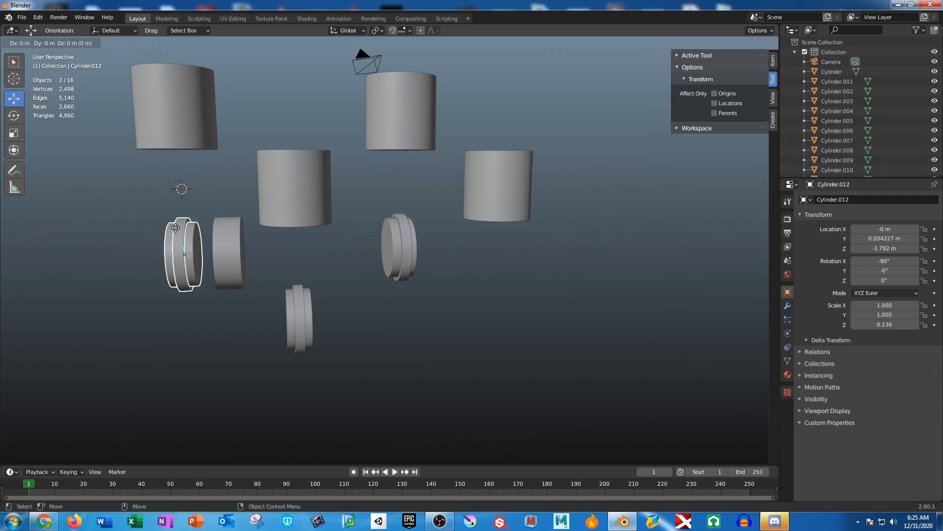
pyautogui.press('Escape')
pyautogui.moveTo(146, 256); pyautogui.dragTo(444, 283)
pyautogui.moveTo(444, 283); pyautogui.dragTo(468, 326, button='middle')
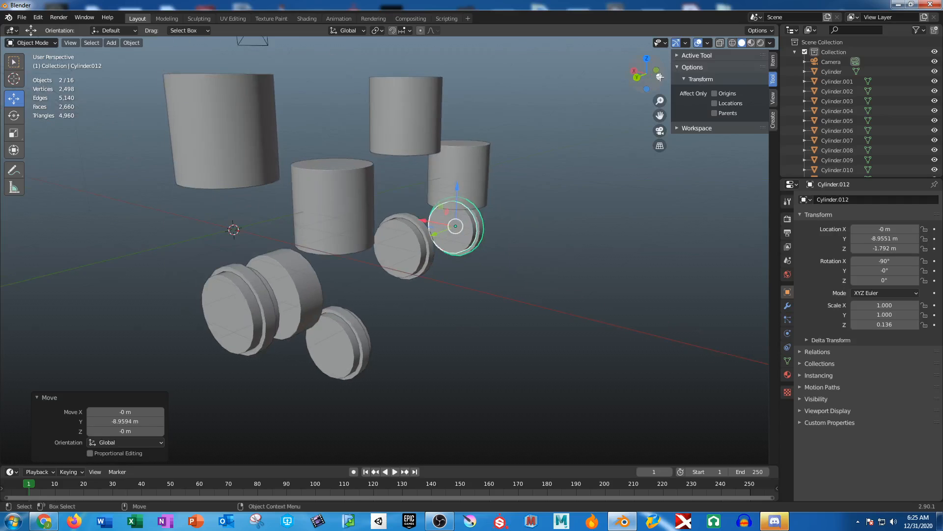
# Delete the copied ring and disc under the last cylinder
pyautogui.click(658, 75)
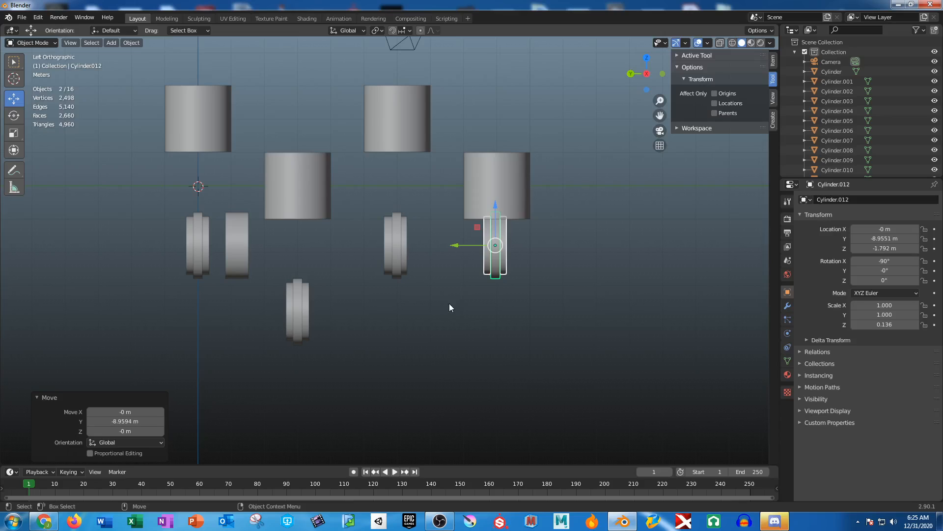
pyautogui.press('Delete')
# Try to move one lower ring about -2.5 m and the lower disc about -2.29 m along Y
pyautogui.click(299, 303)
pyautogui.moveTo(254, 315); pyautogui.dragTo(358, 315)
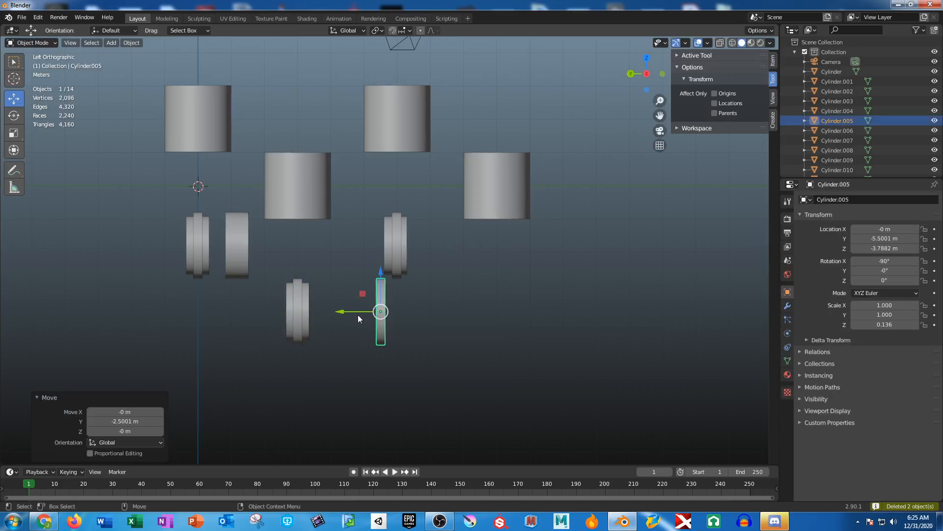
pyautogui.click(299, 306)
pyautogui.moveTo(256, 311); pyautogui.dragTo(340, 338)
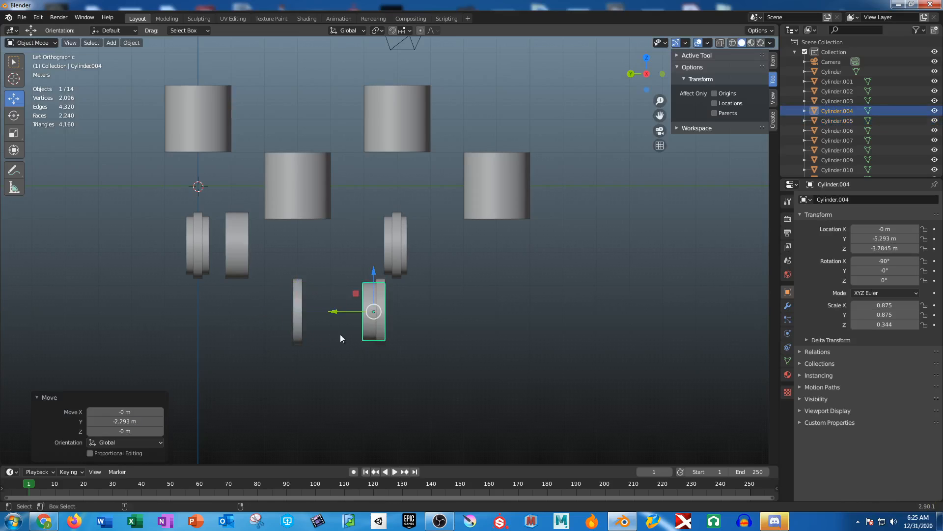
# Undo the Y moves of the lower disc and ring
pyautogui.hotkey('ctrl', 'z')
pyautogui.hotkey('ctrl', 'z')
pyautogui.hotkey('ctrl', 'z')
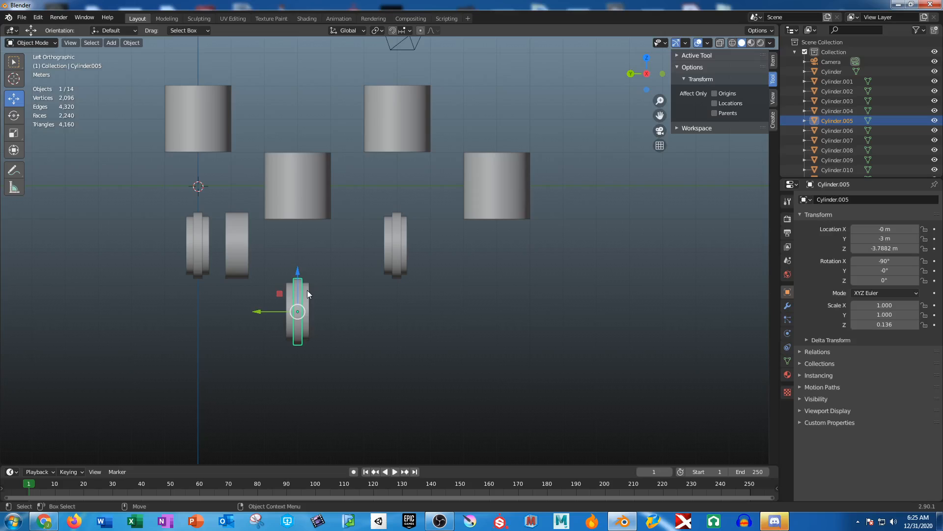
# Duplicate the lower scaled disc and move it together with the thin ring about -5.99 m along Y, under the last cylinder
pyautogui.hotkey('ctrl', 'z')
pyautogui.hotkey('shift', 'd')
pyautogui.rightClick(307, 294)
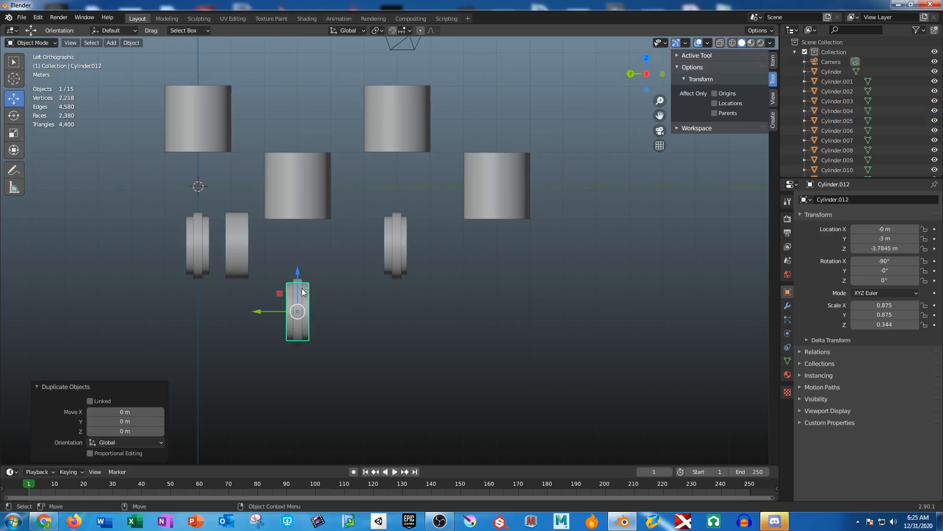
pyautogui.keyDown('shift'); pyautogui.click(301, 289); pyautogui.keyUp('shift')
pyautogui.moveTo(255, 312); pyautogui.dragTo(456, 316)
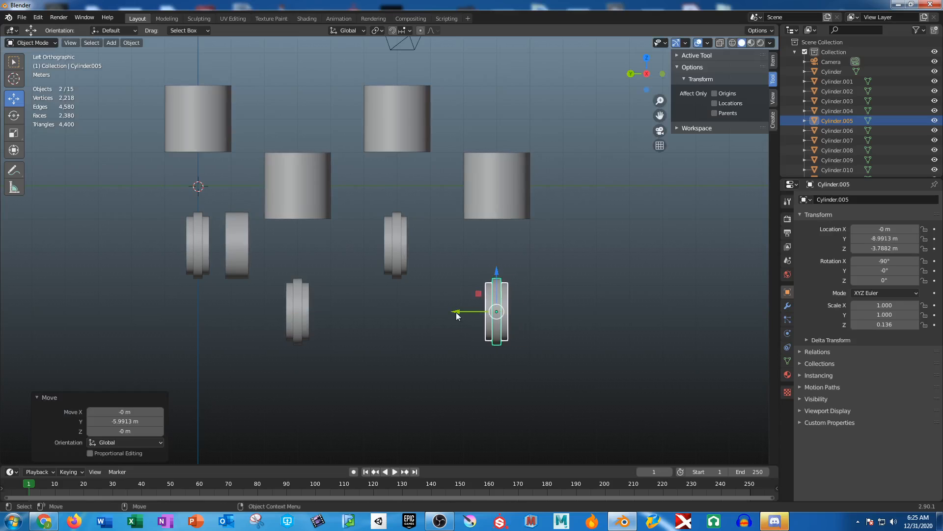
pyautogui.click(237, 246)
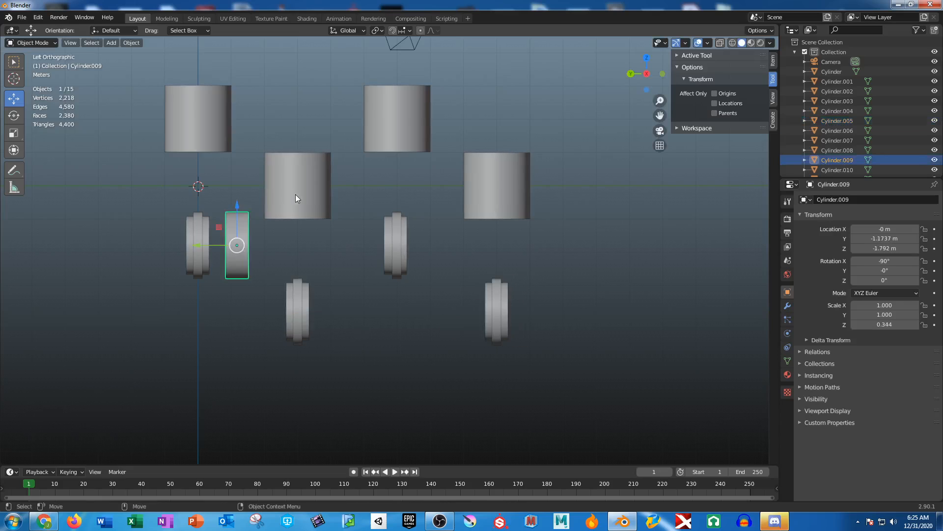
pyautogui.scroll(4, 296, 193)
pyautogui.keyDown('shift'); pyautogui.moveTo(366, 243); pyautogui.dragTo(409, 221, button='middle'); pyautogui.keyUp('shift')
pyautogui.click(501, 212)
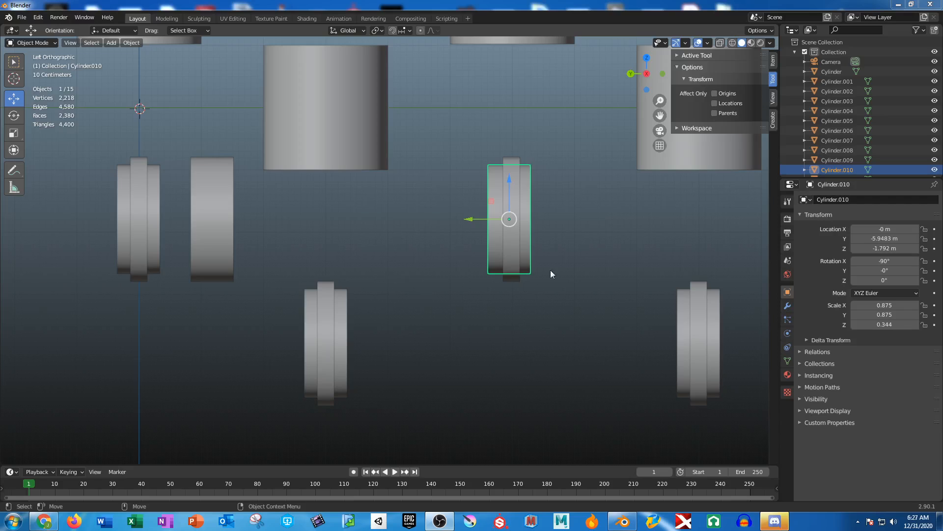
pyautogui.moveTo(555, 302); pyautogui.dragTo(478, 308, button='middle')
pyautogui.hotkey('ctrl', 'z')
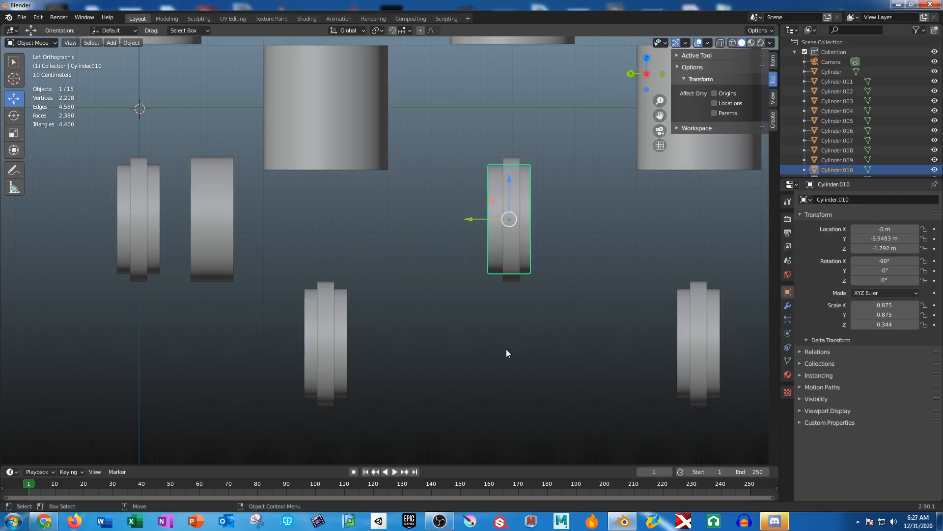
pyautogui.click(523, 333)
pyautogui.keyDown('shift'); pyautogui.moveTo(537, 314); pyautogui.dragTo(569, 328, button='middle'); pyautogui.keyUp('shift')
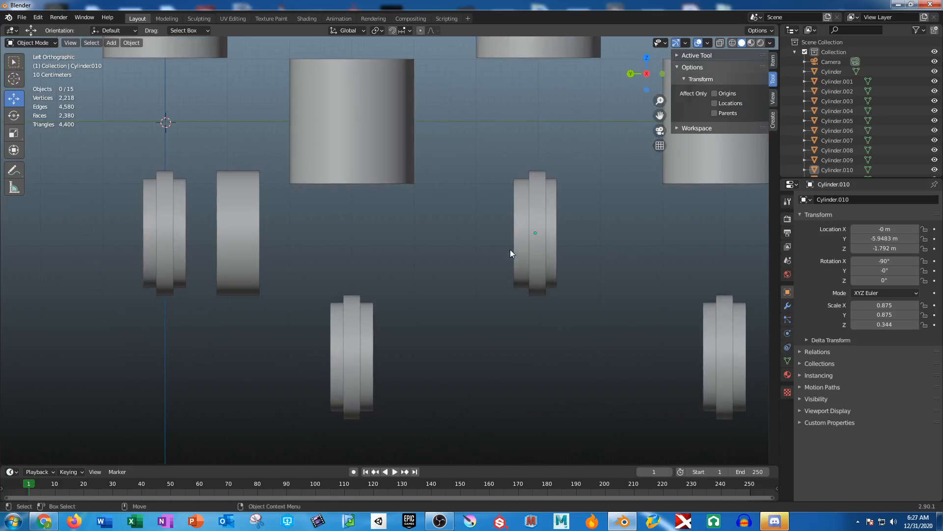
pyautogui.click(516, 201)
pyautogui.click(386, 265)
pyautogui.scroll(-1, 390, 262)
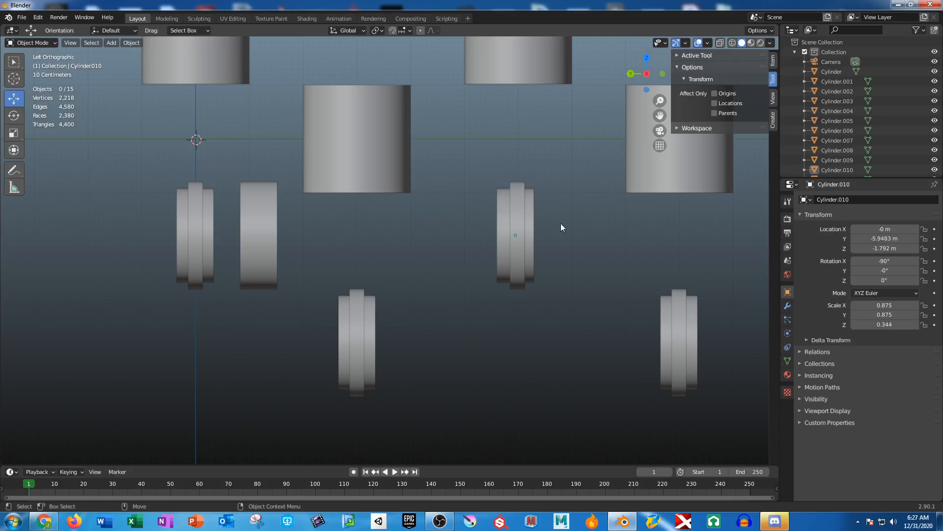
# Enter Edit Mode on the wide standalone disc beside the first ring set, turn on X-ray, and select its lower-half vertices for moving
pyautogui.click(272, 229)
pyautogui.moveTo(250, 255); pyautogui.dragTo(288, 340, button='middle')
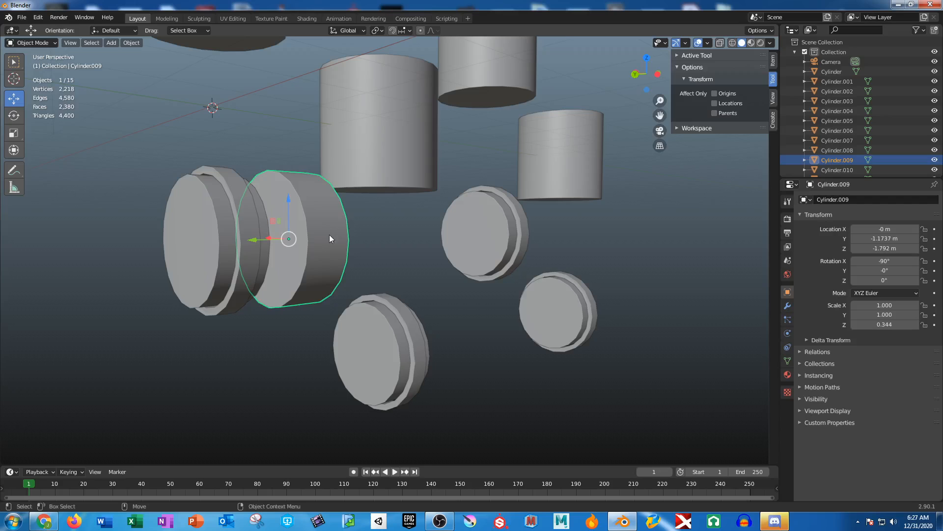
pyautogui.press('Tab')
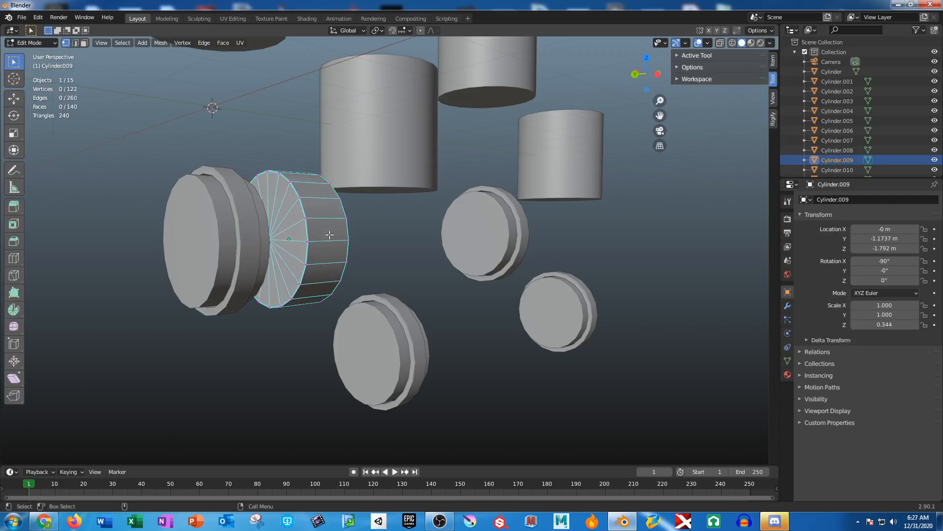
pyautogui.moveTo(278, 279); pyautogui.dragTo(272, 261, button='middle')
pyautogui.click(721, 42)
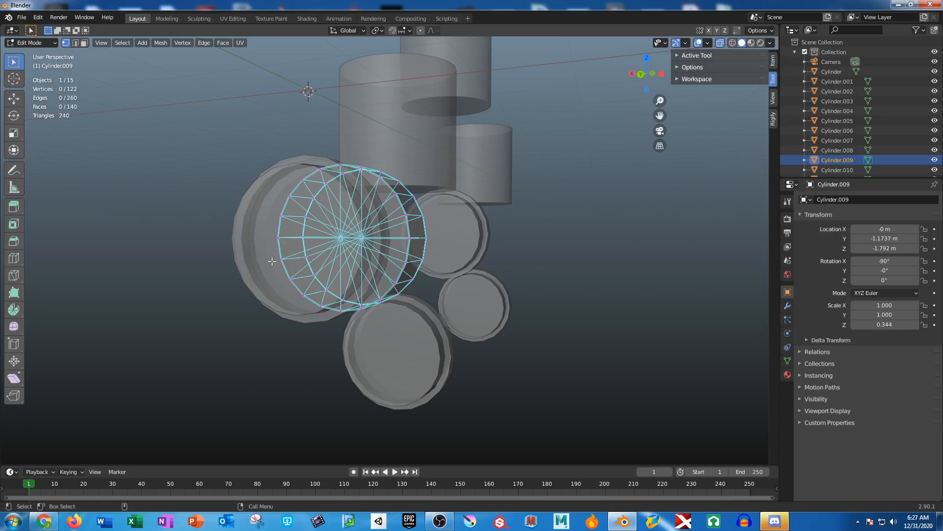
pyautogui.moveTo(263, 230); pyautogui.dragTo(449, 311)
pyautogui.hotkey('shift', 'space')
pyautogui.press('g')
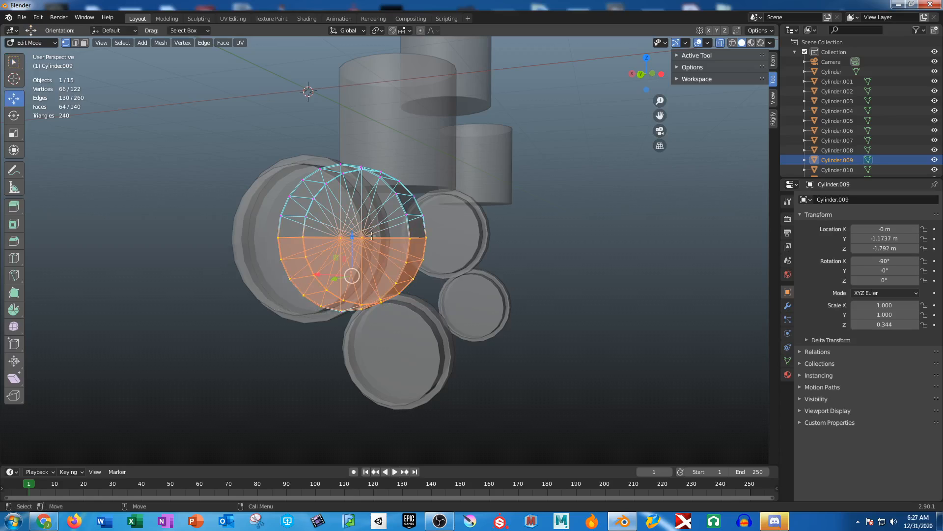
# Try to stretch the wide disc by moving its selected lower half down along Z, and undo the moves
pyautogui.moveTo(352, 235); pyautogui.dragTo(361, 366)
pyautogui.moveTo(361, 366); pyautogui.dragTo(501, 280, button='middle')
pyautogui.moveTo(321, 269); pyautogui.dragTo(321, 279)
pyautogui.moveTo(293, 328); pyautogui.dragTo(322, 270, button='middle')
pyautogui.hotkey('ctrl', 'z')
pyautogui.hotkey('ctrl', 'z')
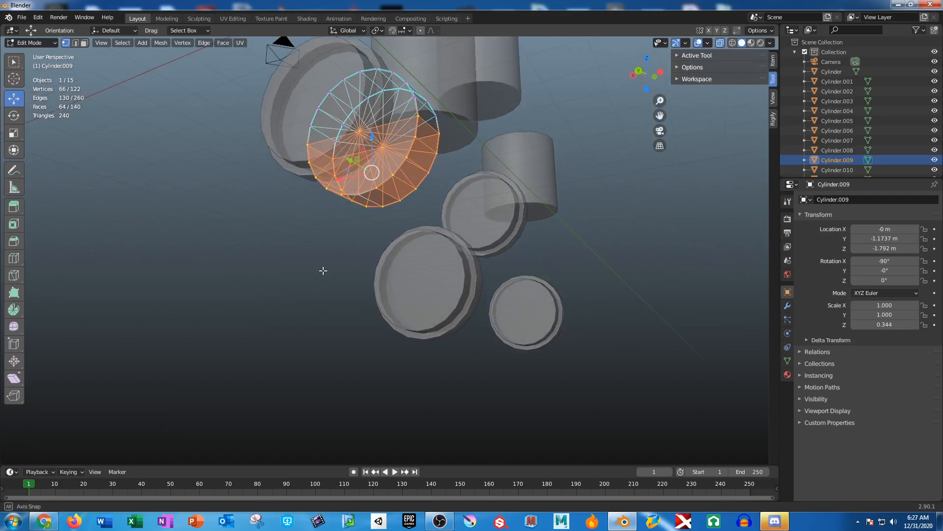
# Reselect the wide disc's lower half including the missed middle-edge vertices and move it about -1.9 m along Z
pyautogui.moveTo(322, 209); pyautogui.dragTo(341, 242, button='middle')
pyautogui.keyDown('alt'); pyautogui.moveTo(341, 242); pyautogui.dragTo(342, 247); pyautogui.keyUp('alt')
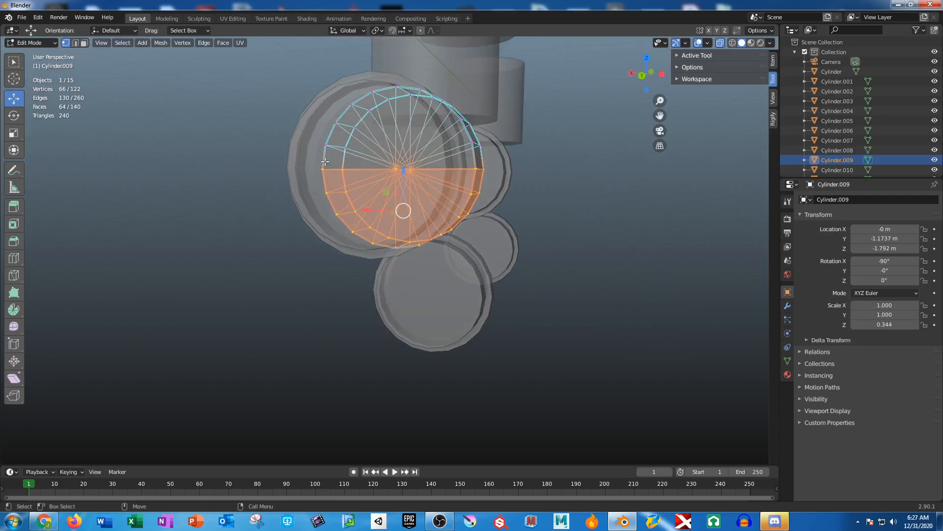
pyautogui.moveTo(295, 165); pyautogui.dragTo(535, 282)
pyautogui.moveTo(496, 328); pyautogui.dragTo(345, 178, button='middle')
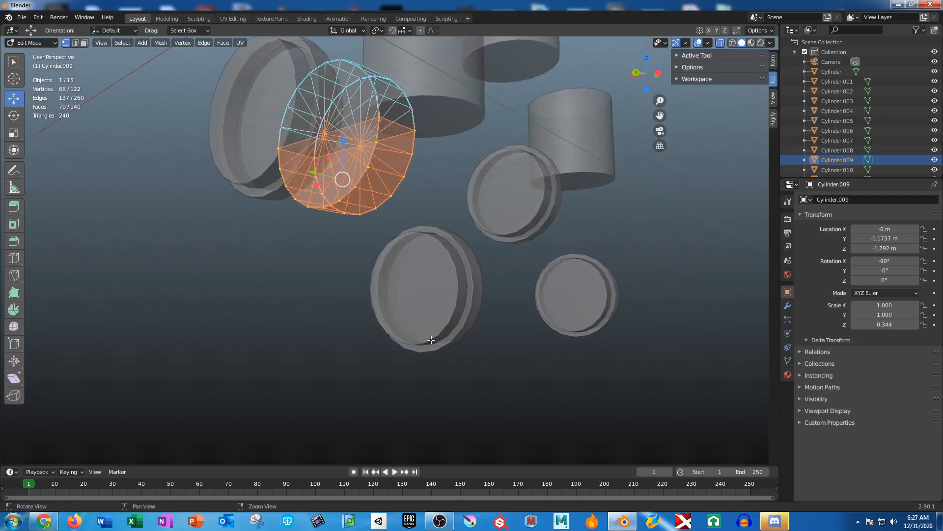
pyautogui.moveTo(344, 142); pyautogui.dragTo(345, 291)
pyautogui.keyDown('alt'); pyautogui.moveTo(504, 326); pyautogui.dragTo(524, 350); pyautogui.keyUp('alt')
# In left view, nudge the stretched piece's lower end about -0.016 m along Z to line up with the lower ring
pyautogui.click(661, 76)
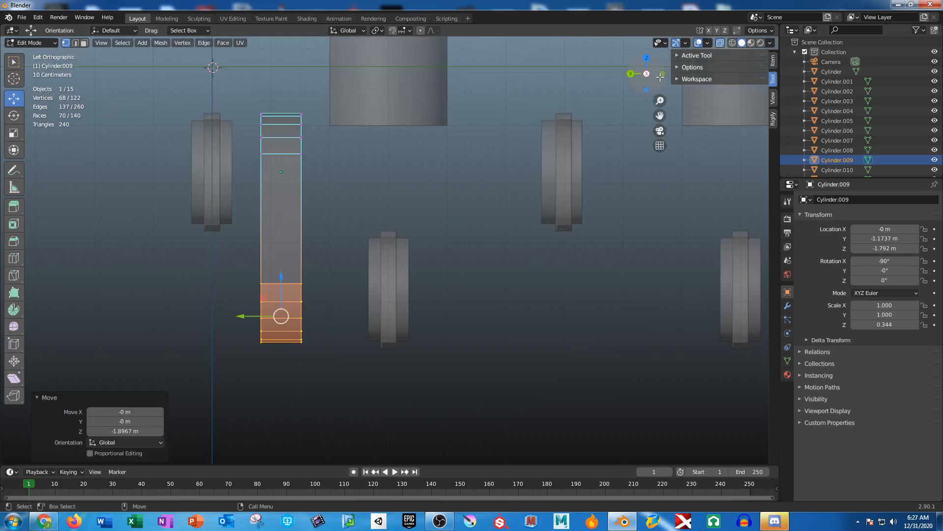
pyautogui.keyDown('alt'); pyautogui.moveTo(369, 268); pyautogui.dragTo(402, 227, button='middle'); pyautogui.keyUp('alt')
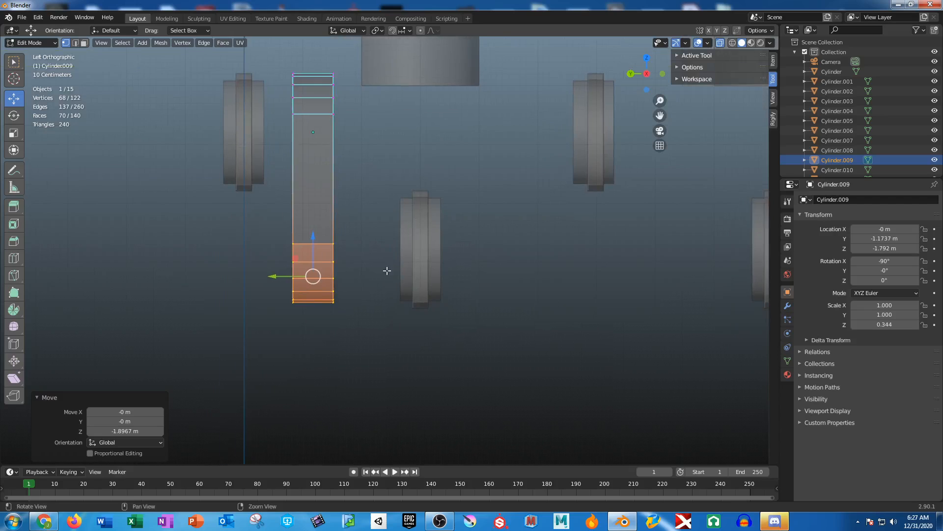
pyautogui.keyDown('alt'); pyautogui.moveTo(387, 270); pyautogui.dragTo(385, 296, button='right'); pyautogui.keyUp('alt')
pyautogui.keyDown('alt'); pyautogui.moveTo(385, 296); pyautogui.dragTo(421, 232, button='middle'); pyautogui.keyUp('alt')
pyautogui.keyDown('alt'); pyautogui.moveTo(421, 231); pyautogui.dragTo(452, 261, button='right'); pyautogui.keyUp('alt')
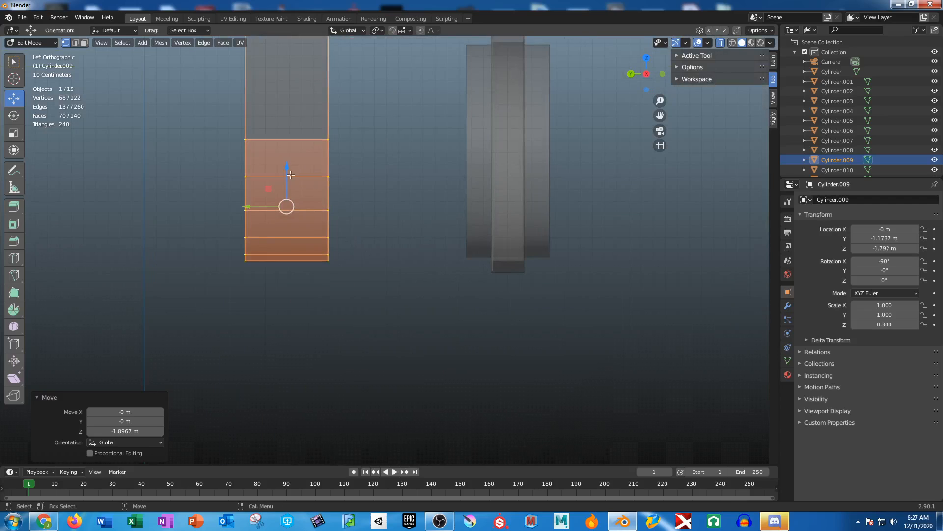
pyautogui.moveTo(287, 167); pyautogui.dragTo(287, 170)
pyautogui.keyDown('alt'); pyautogui.moveTo(576, 311); pyautogui.dragTo(357, 164, button='right'); pyautogui.keyUp('alt')
pyautogui.keyDown('alt'); pyautogui.moveTo(410, 144); pyautogui.dragTo(406, 177, button='middle'); pyautogui.keyUp('alt')
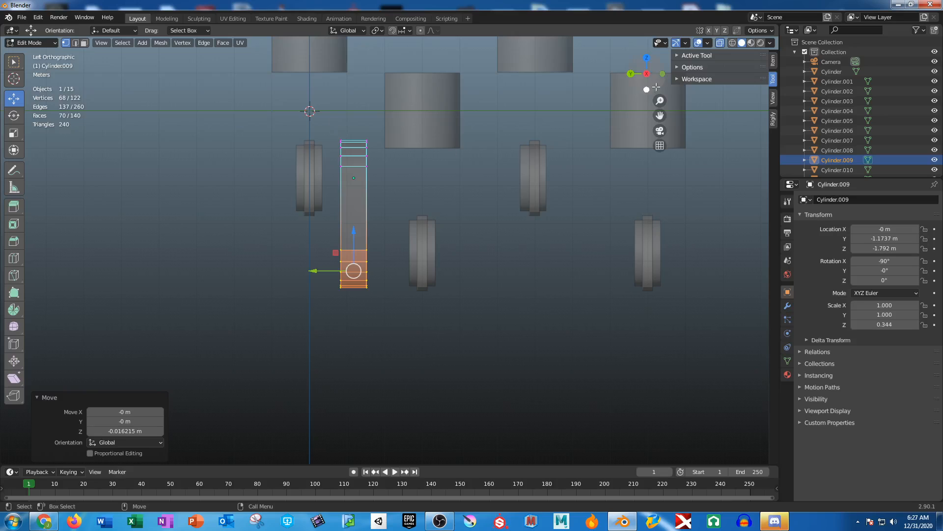
pyautogui.moveTo(590, 112); pyautogui.dragTo(510, 313, button='middle')
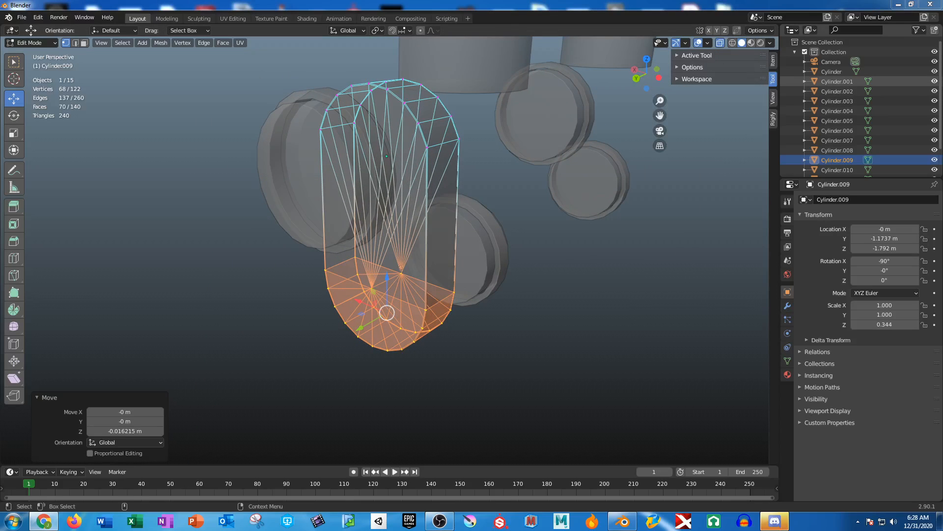
# Switch to Chrome and search Google for crankshaft images
pyautogui.click(43, 521)
pyautogui.click(597, 23)
pyautogui.write('c')
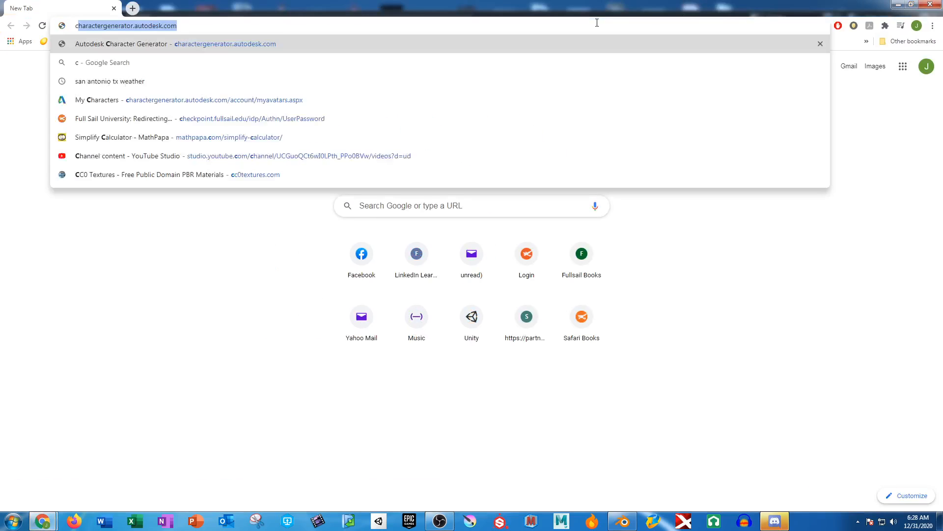
pyautogui.write('ranksh')
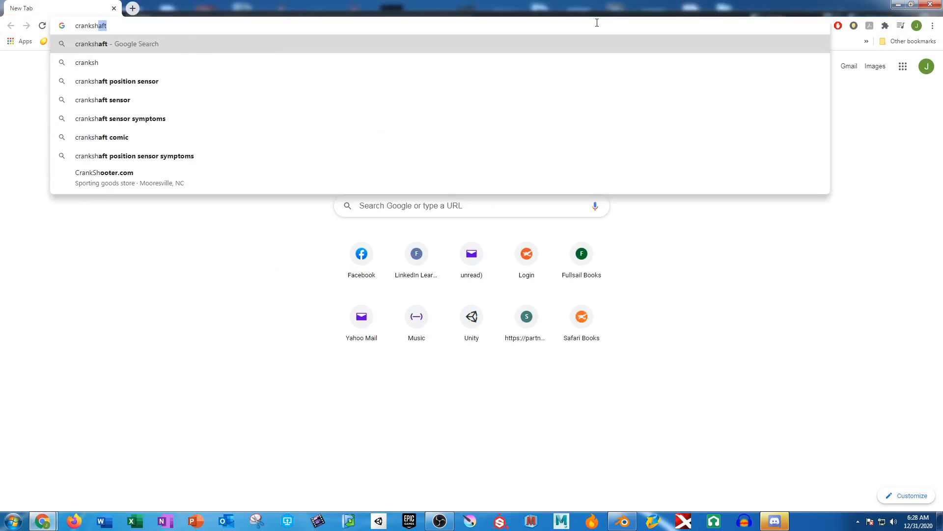
pyautogui.press('Return')
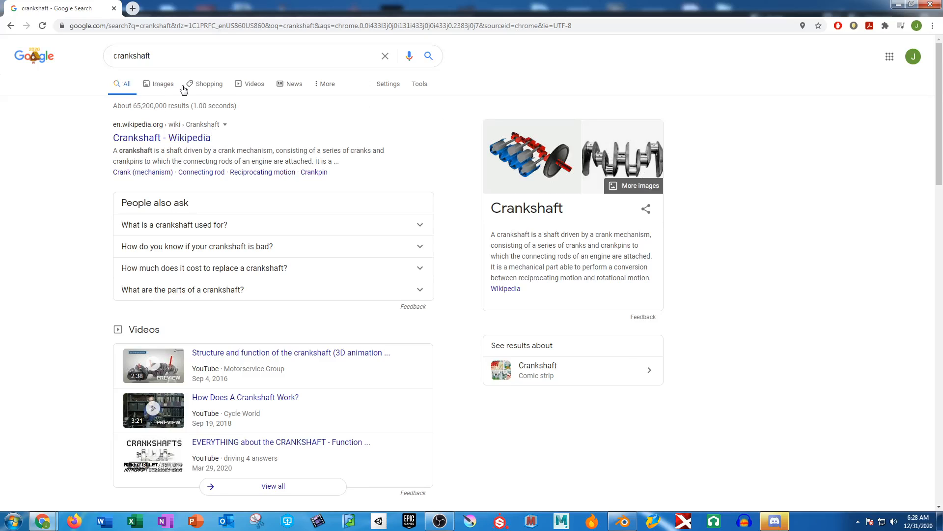
pyautogui.click(160, 86)
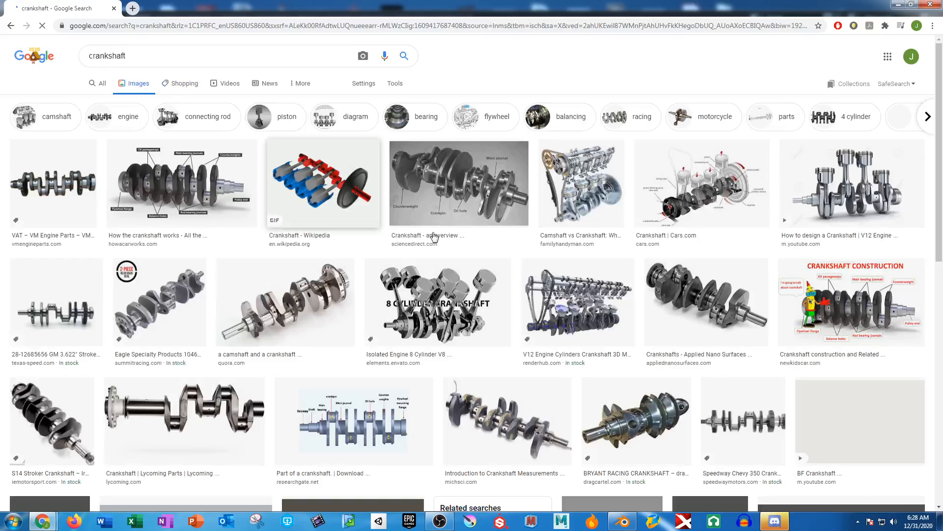
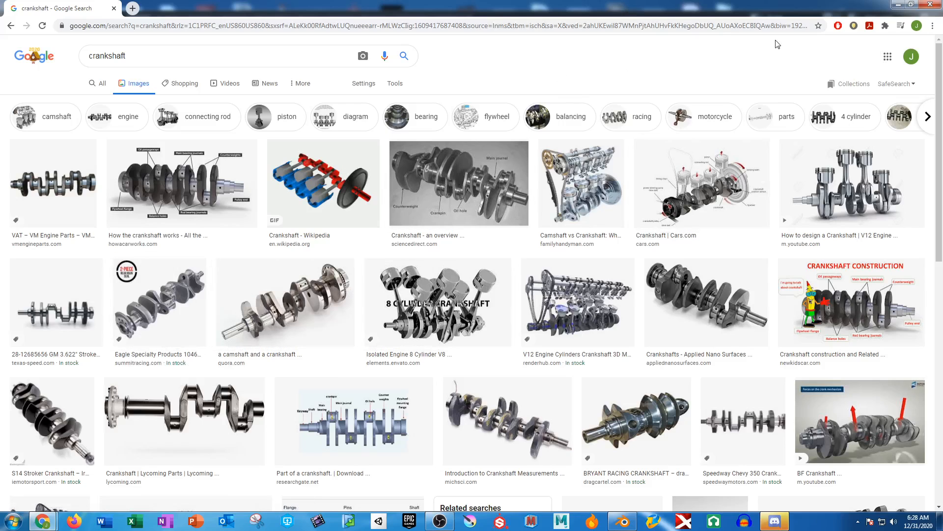
# Compare the crankshaft reference images with the stretched piece by switching between Blender and Chrome, ending in Blender
pyautogui.click(897, 5)
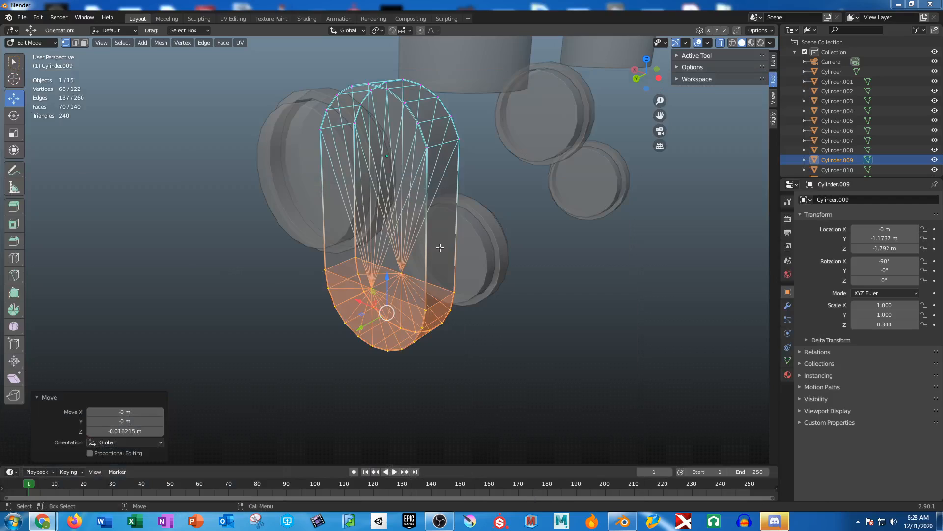
pyautogui.moveTo(42, 520)
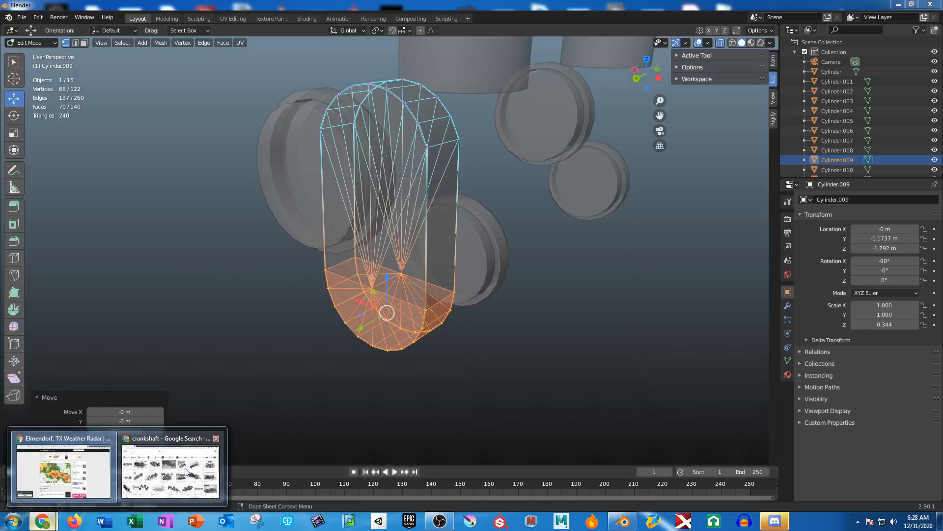
pyautogui.click(172, 464)
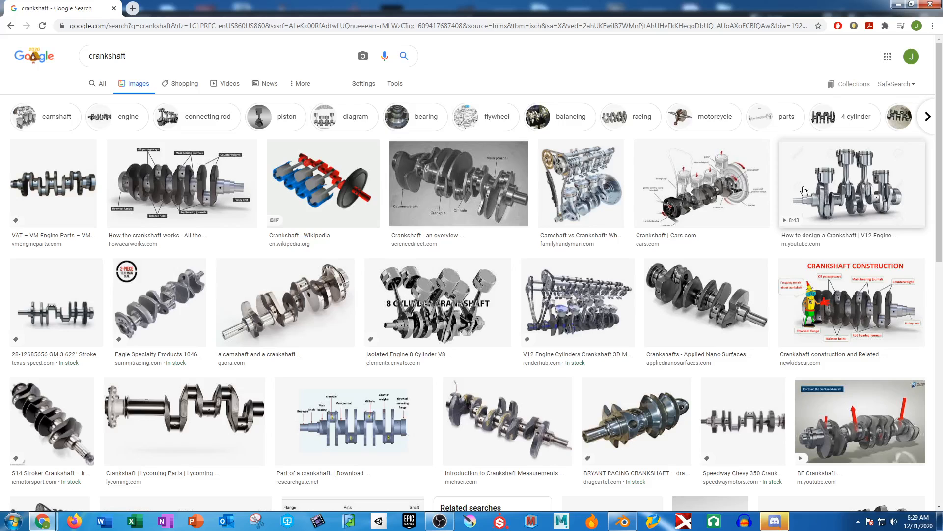
pyautogui.click(895, 3)
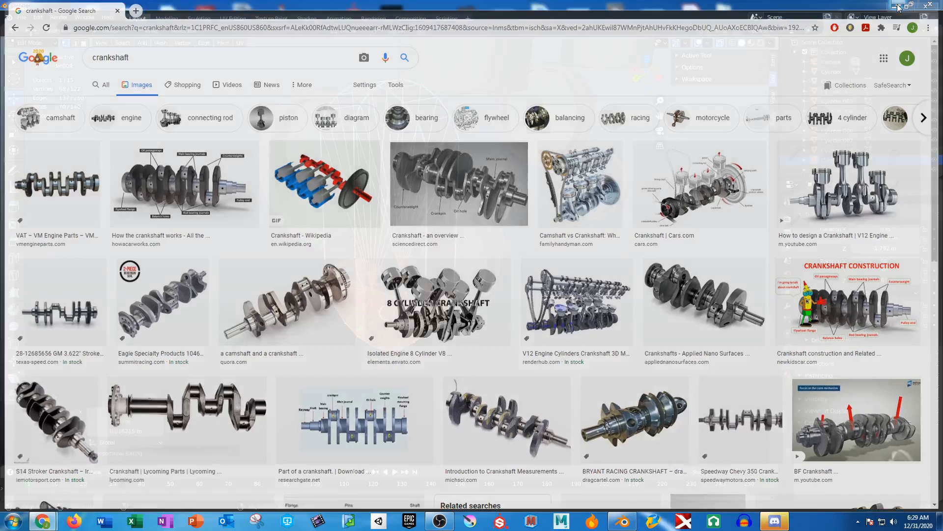
# Clear the vertex selection, switch to face selection, and select all faces of the stretched piece's rounded lower end
pyautogui.moveTo(284, 312); pyautogui.dragTo(338, 330)
pyautogui.moveTo(220, 384); pyautogui.dragTo(369, 204, button='middle')
pyautogui.moveTo(382, 93); pyautogui.dragTo(527, 193, button='middle')
pyautogui.keyDown('alt'); pyautogui.moveTo(528, 193); pyautogui.dragTo(535, 190); pyautogui.keyUp('alt')
pyautogui.keyDown('alt'); pyautogui.moveTo(535, 190); pyautogui.dragTo(564, 253, button='right'); pyautogui.keyUp('alt')
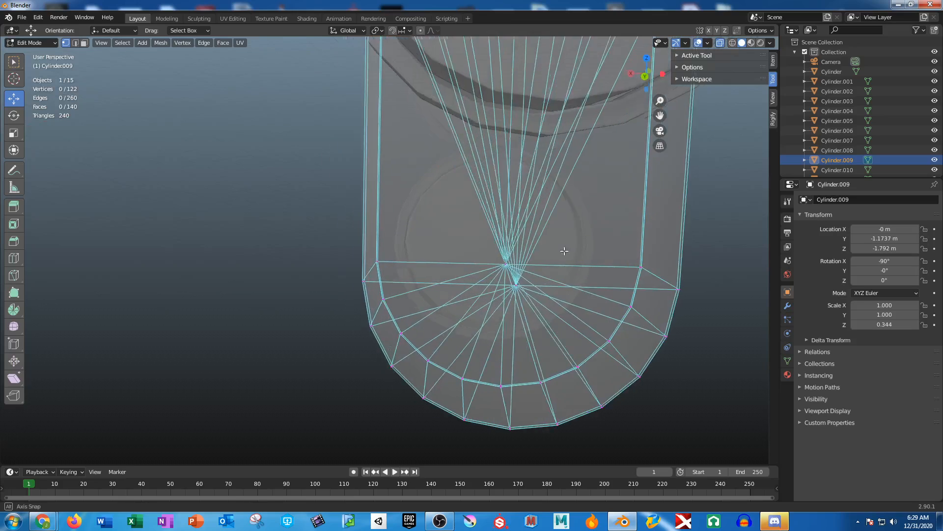
pyautogui.keyDown('alt'); pyautogui.moveTo(564, 253); pyautogui.dragTo(521, 245); pyautogui.keyUp('alt')
pyautogui.scroll(-1, 520, 307)
pyautogui.keyDown('alt'); pyautogui.moveTo(526, 309); pyautogui.dragTo(520, 311); pyautogui.keyUp('alt')
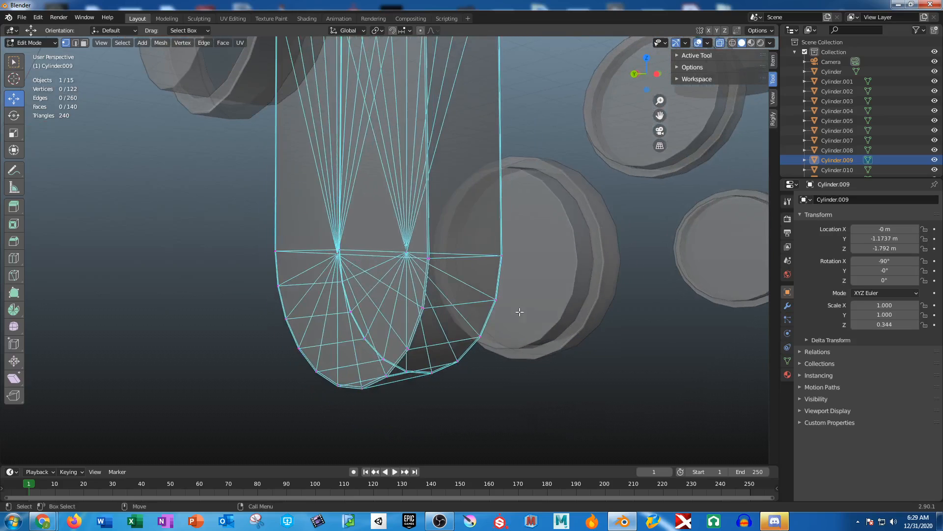
pyautogui.press('3')
pyautogui.keyDown('alt'); pyautogui.moveTo(498, 353); pyautogui.dragTo(362, 294); pyautogui.keyUp('alt')
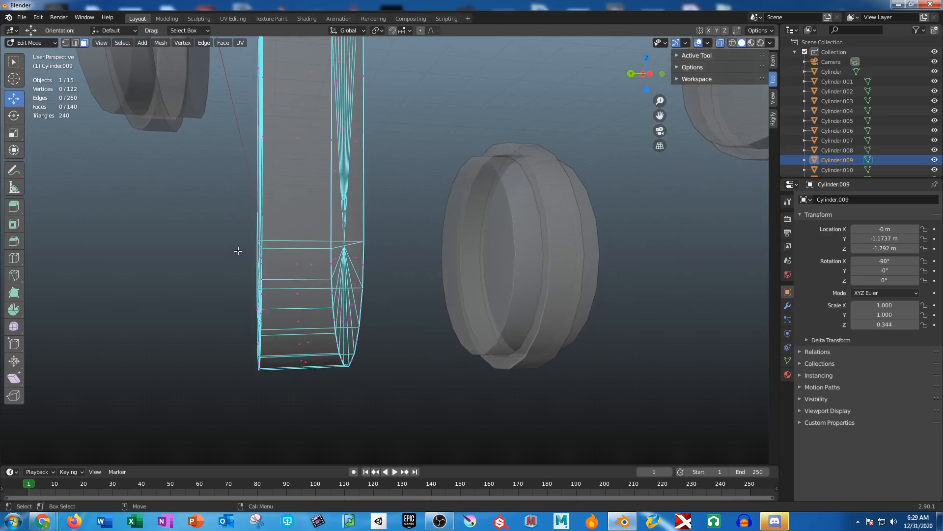
pyautogui.moveTo(238, 251); pyautogui.dragTo(443, 388)
pyautogui.keyDown('alt'); pyautogui.moveTo(416, 268); pyautogui.dragTo(433, 262); pyautogui.keyUp('alt')
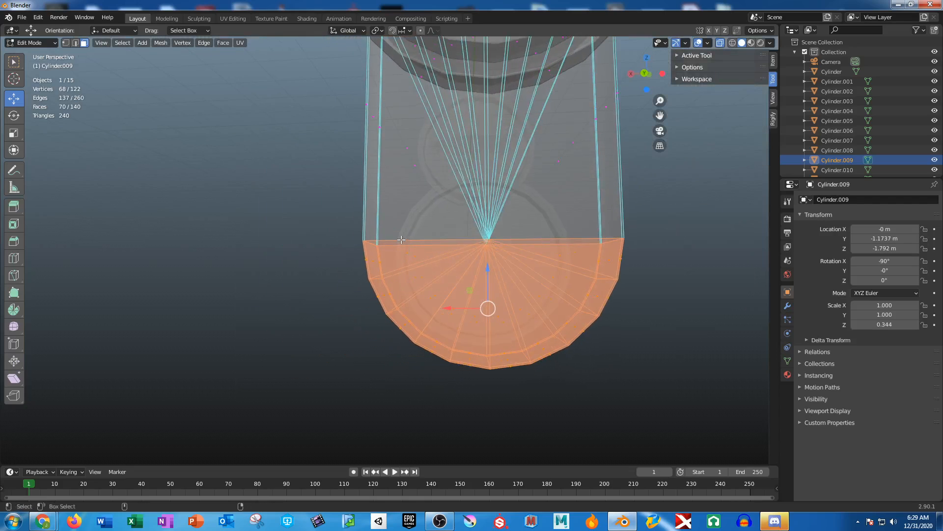
# Deselect several flat side faces of the stretched piece's rounded lower end one at a time
pyautogui.keyDown('shift'); pyautogui.click(406, 253); pyautogui.keyUp('shift')
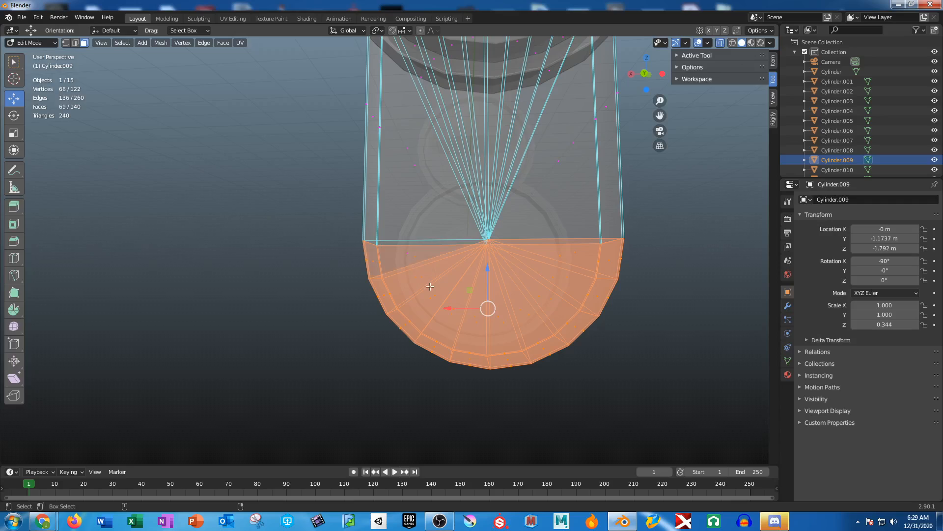
pyautogui.keyDown('shift'); pyautogui.click(416, 255); pyautogui.keyUp('shift')
pyautogui.keyDown('shift'); pyautogui.click(415, 279); pyautogui.keyUp('shift')
pyautogui.keyDown('shift'); pyautogui.click(422, 278); pyautogui.keyUp('shift')
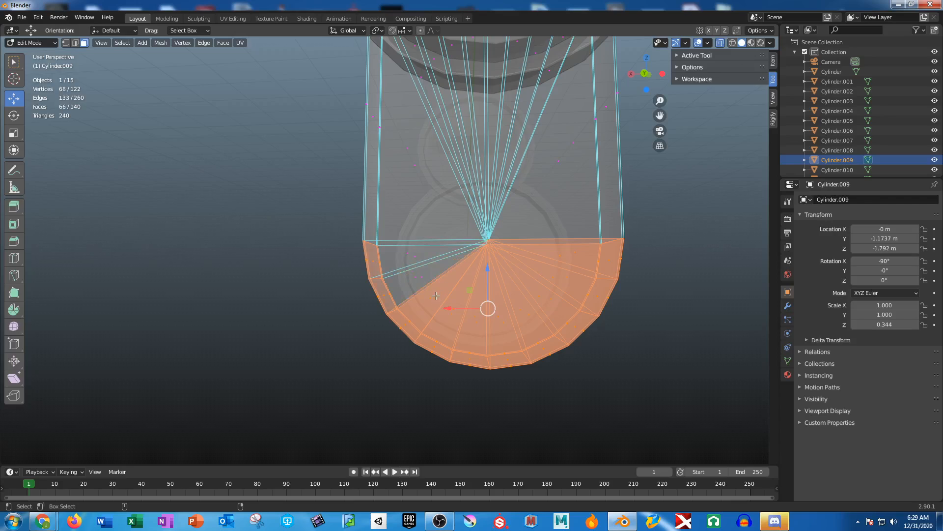
pyautogui.keyDown('shift'); pyautogui.click(436, 295); pyautogui.keyUp('shift')
pyautogui.keyDown('shift'); pyautogui.click(433, 313); pyautogui.keyUp('shift')
pyautogui.moveTo(455, 339); pyautogui.dragTo(431, 290, button='middle')
# In left view, box-select only the curved rim faces of the stretched piece's rounded lower end, leaving the flat sides unselected
pyautogui.click(657, 74)
pyautogui.scroll(8, 462, 351)
pyautogui.keyDown('shift'); pyautogui.moveTo(398, 240); pyautogui.dragTo(454, 289, button='middle'); pyautogui.keyUp('shift')
pyautogui.keyDown('ctrl'); pyautogui.moveTo(454, 289); pyautogui.dragTo(316, 126, button='middle'); pyautogui.keyUp('ctrl')
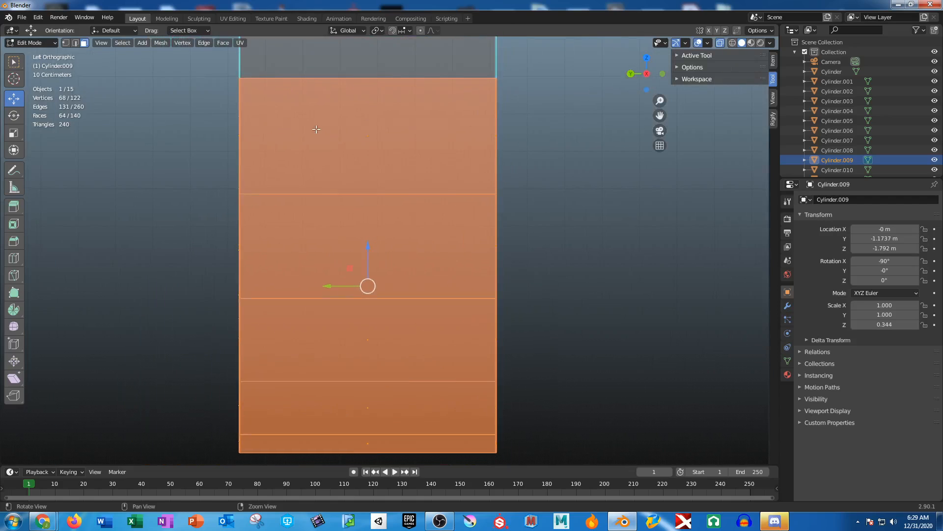
pyautogui.moveTo(240, 66); pyautogui.dragTo(496, 466)
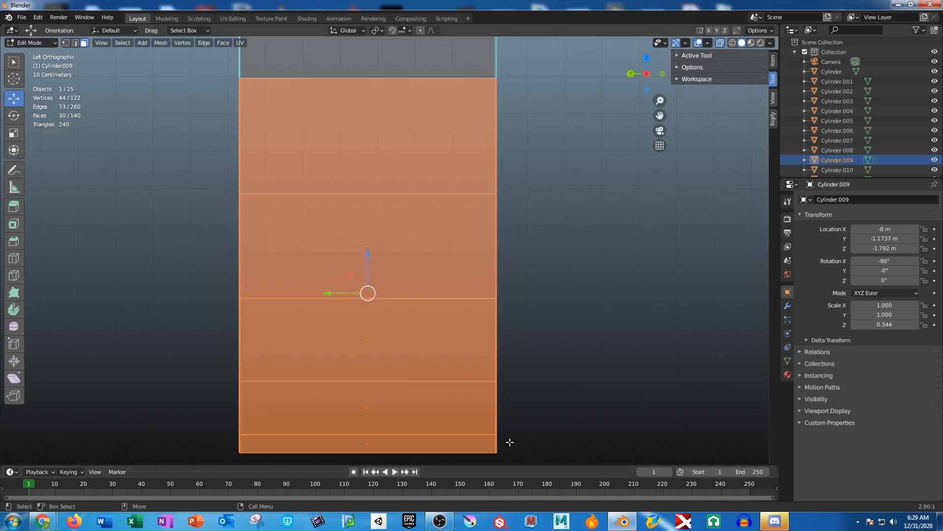
pyautogui.moveTo(526, 269); pyautogui.dragTo(273, 148, button='middle')
pyautogui.moveTo(410, 251); pyautogui.dragTo(441, 268, button='middle')
pyautogui.scroll(3, 435, 260)
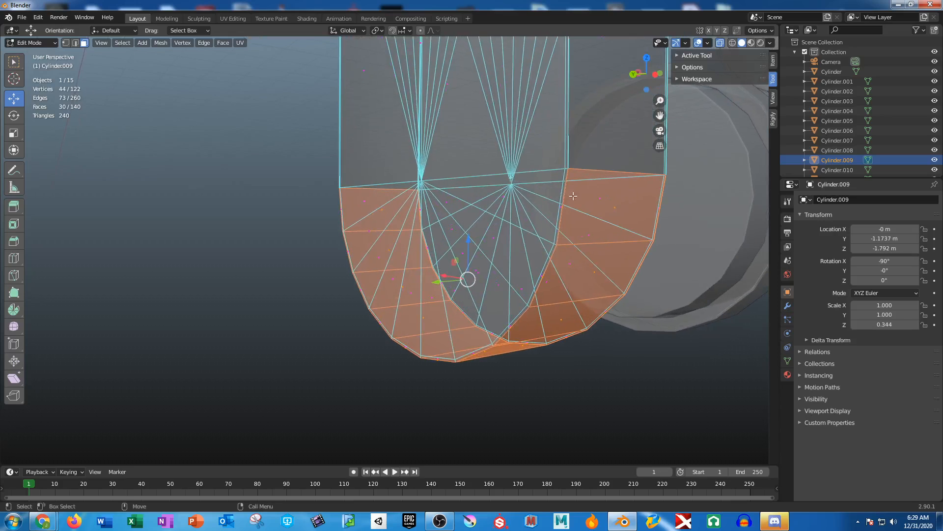
# Try to extrude the selected rim faces downward with Extrude Region, and undo it
pyautogui.click(11, 210)
pyautogui.moveTo(11, 211); pyautogui.dragTo(11, 211)
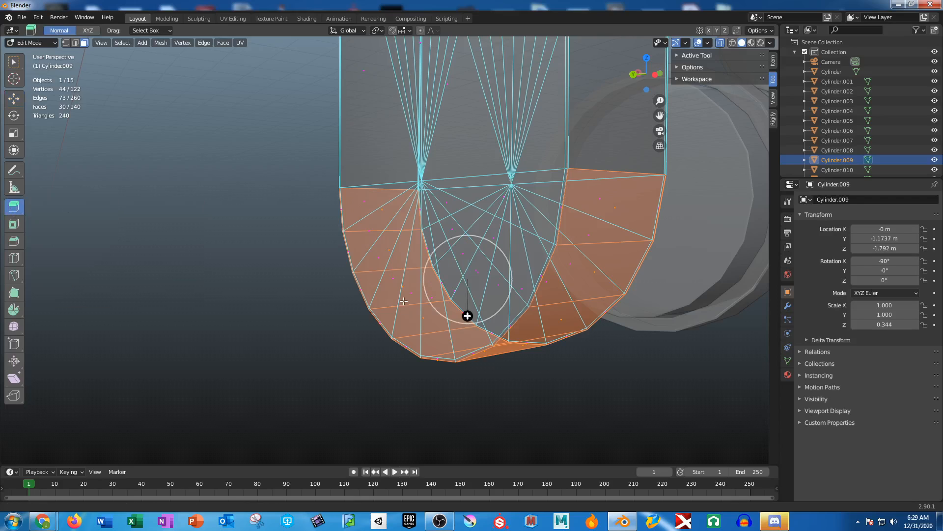
pyautogui.moveTo(433, 295); pyautogui.dragTo(413, 290, button='middle')
pyautogui.moveTo(454, 312); pyautogui.dragTo(449, 451)
pyautogui.hotkey('ctrl', 'z')
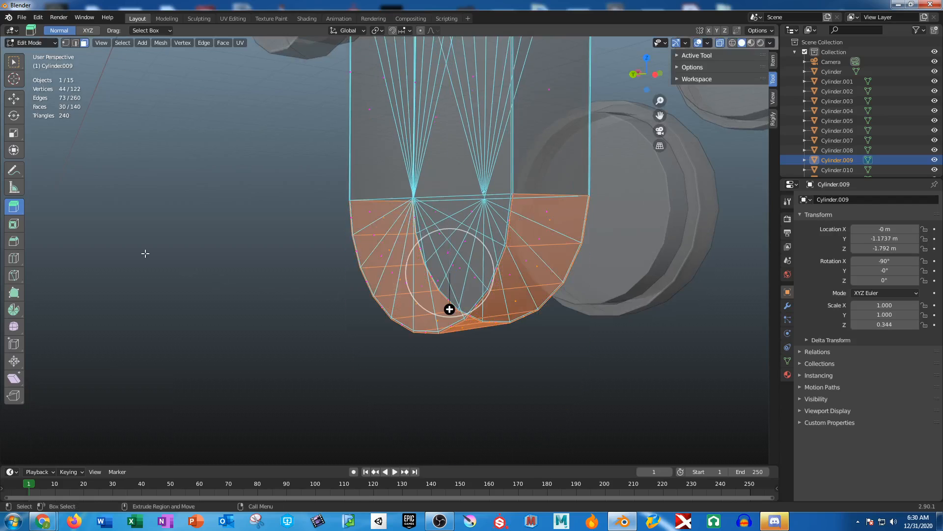
# Extrude the selected rim faces outward by about 0.457 m with Extrude Along Normals
pyautogui.moveTo(15, 208); pyautogui.dragTo(81, 251)
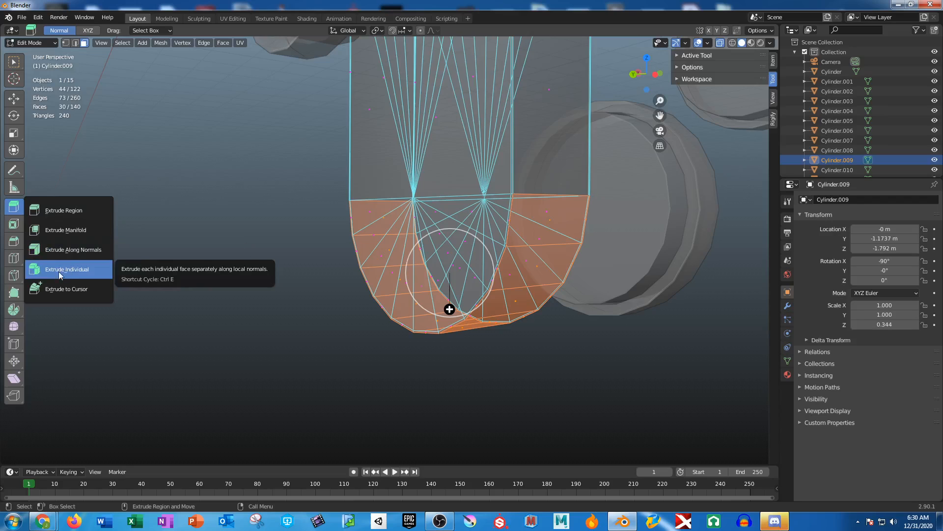
pyautogui.click(60, 250)
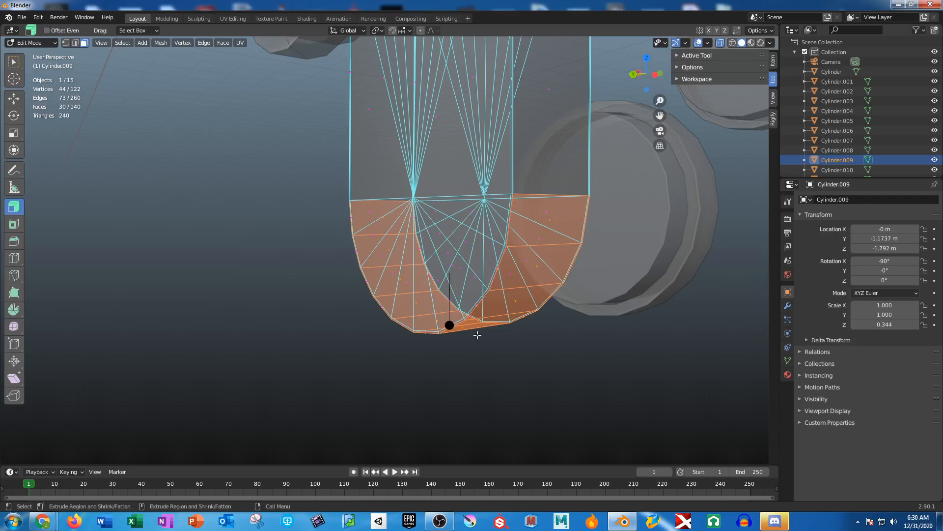
pyautogui.moveTo(450, 325); pyautogui.dragTo(449, 295)
pyautogui.moveTo(585, 363); pyautogui.dragTo(587, 314, button='middle')
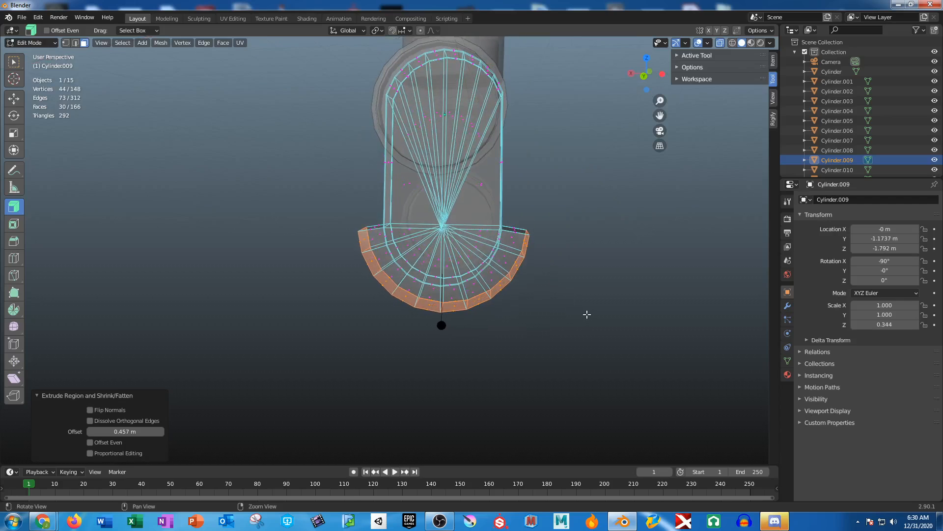
# Select the vertices on both sides where the link meets the flared end and scale them to about 0.697 along X
pyautogui.press('1')
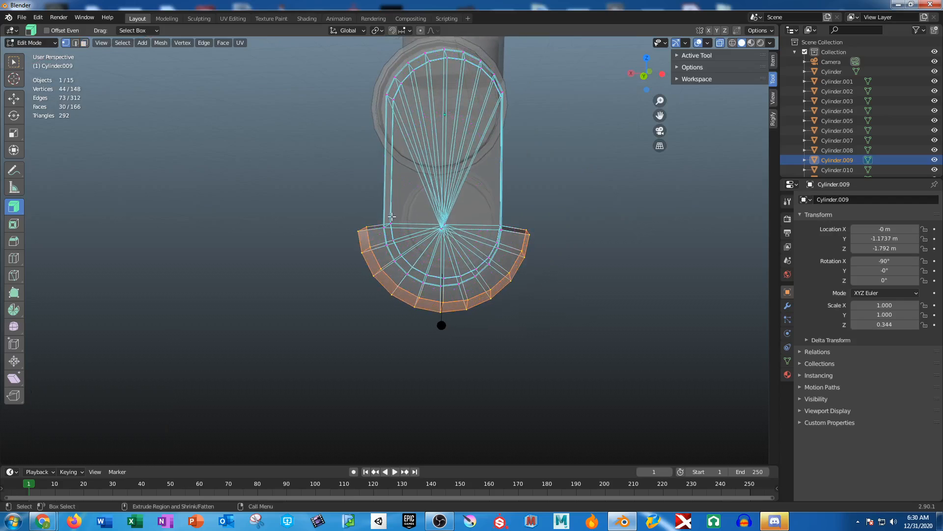
pyautogui.moveTo(376, 210); pyautogui.dragTo(393, 232)
pyautogui.moveTo(482, 208); pyautogui.dragTo(509, 235)
pyautogui.click(14, 133)
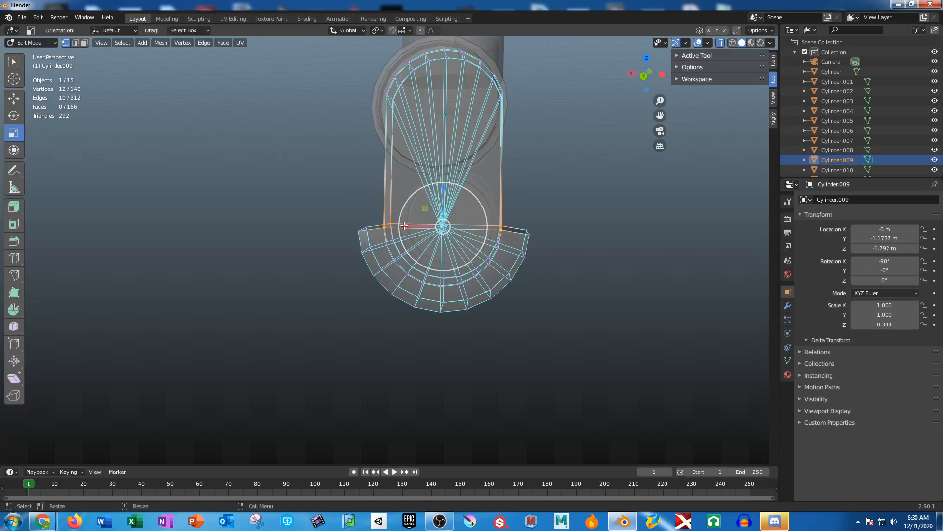
pyautogui.moveTo(404, 225); pyautogui.dragTo(417, 226)
# Move the selected junction vertices up about 0.2935 m along Z
pyautogui.press('w')
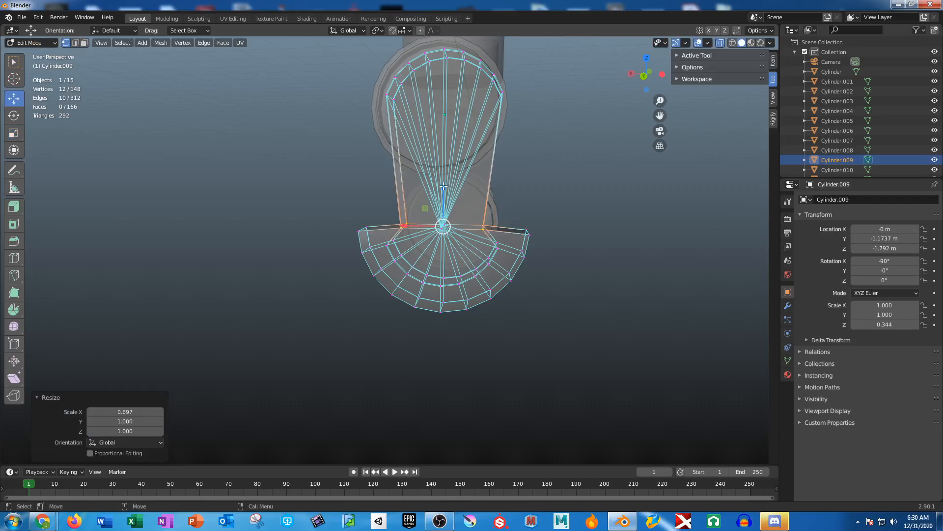
pyautogui.moveTo(444, 186); pyautogui.dragTo(443, 166)
pyautogui.moveTo(443, 166); pyautogui.dragTo(558, 288, button='middle')
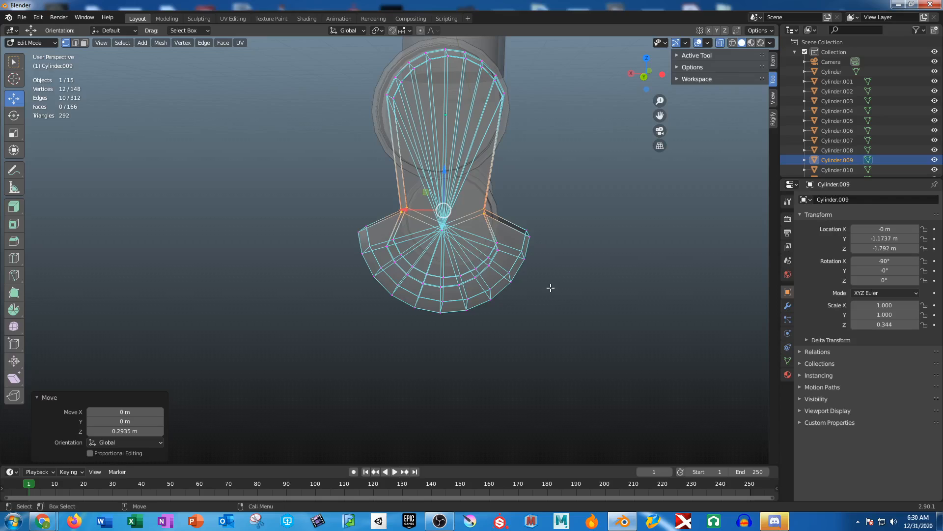
# Widen the junction vertices slightly along X, return to Object Mode and clear the selection
pyautogui.press('r')
pyautogui.moveTo(406, 210); pyautogui.dragTo(391, 209)
pyautogui.moveTo(391, 209); pyautogui.dragTo(434, 285, button='middle')
pyautogui.press('Tab')
pyautogui.click(511, 349)
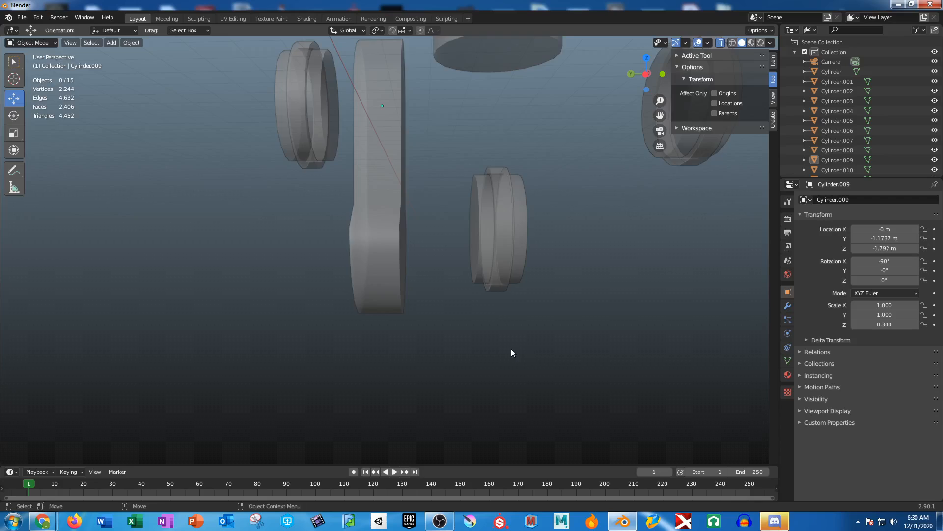
pyautogui.moveTo(511, 348); pyautogui.dragTo(451, 266, button='middle')
# Move the link along Y to about -0.67 m against the upper ring, and place a duplicate 1.2932 m further along Y
pyautogui.click(396, 206)
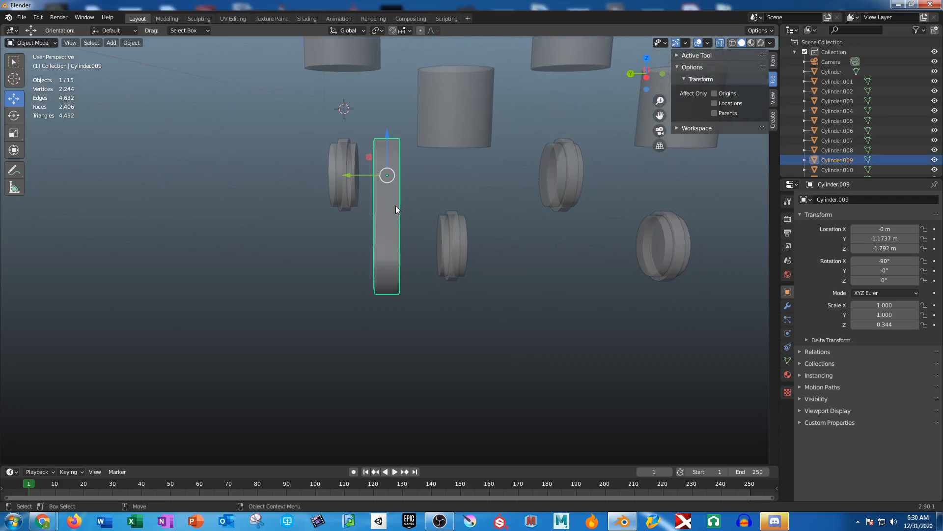
pyautogui.moveTo(350, 173); pyautogui.dragTo(281, 174)
pyautogui.hotkey('shift', 'd')
pyautogui.rightClick(330, 174)
pyautogui.moveTo(281, 174); pyautogui.dragTo(310, 235, button='middle')
pyautogui.scroll(5, 308, 185)
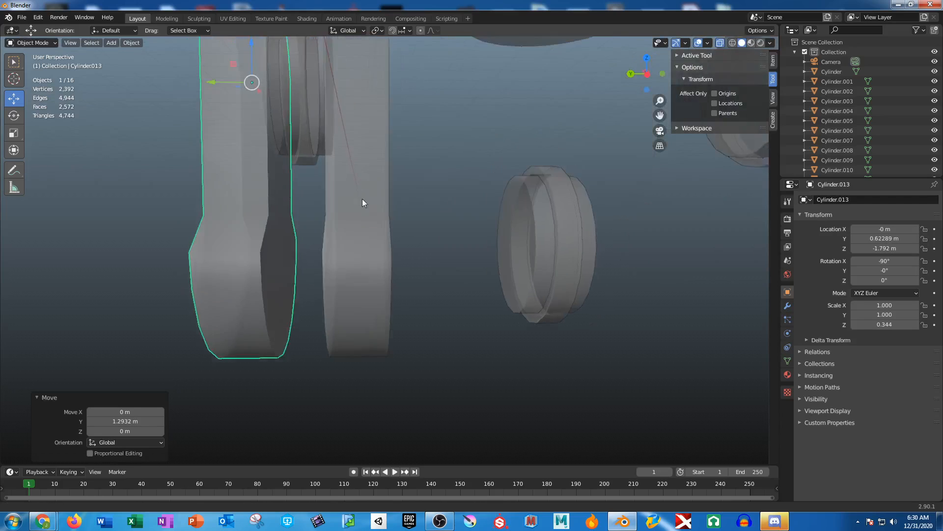
# Examine how the two links fit on either side of the upper ring, viewing them from several angles
pyautogui.moveTo(411, 295); pyautogui.dragTo(418, 301, button='middle')
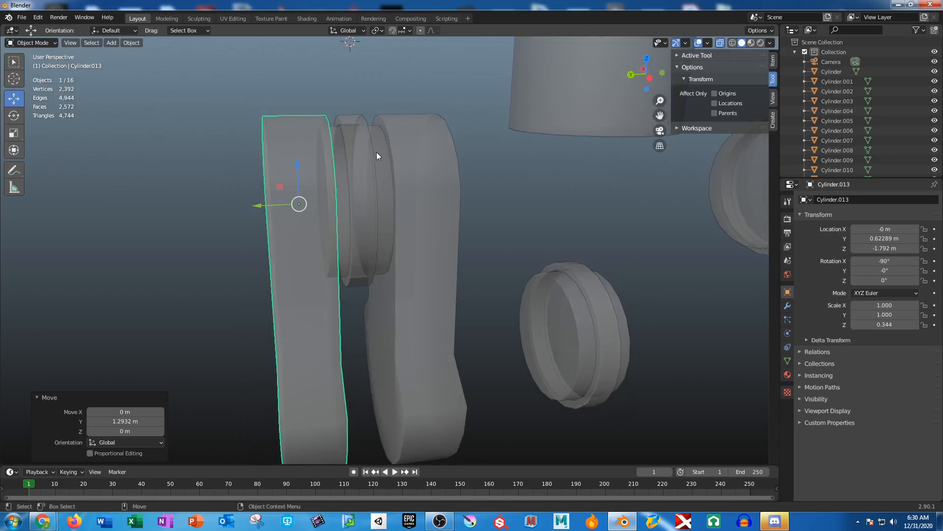
pyautogui.click(378, 155)
pyautogui.moveTo(473, 307); pyautogui.dragTo(436, 282, button='middle')
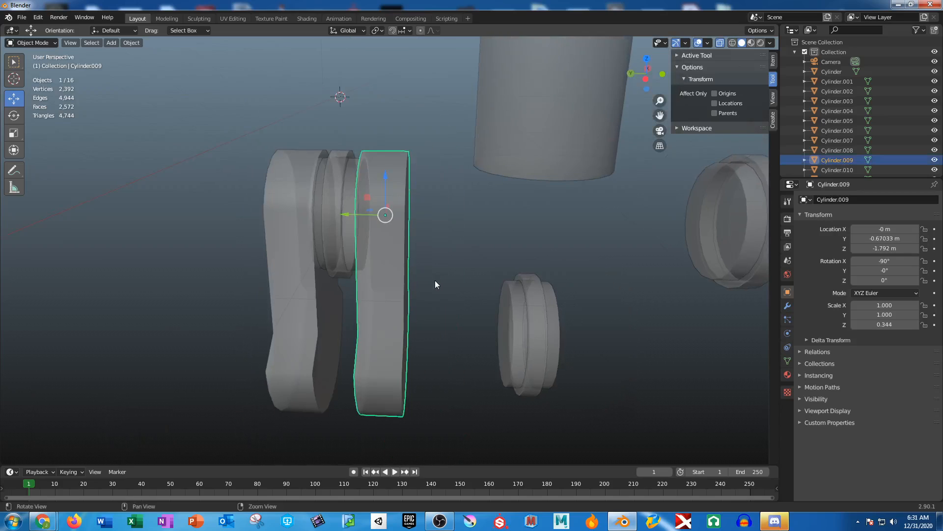
pyautogui.click(352, 165)
pyautogui.moveTo(399, 205); pyautogui.dragTo(452, 254, button='middle')
pyautogui.click(396, 297)
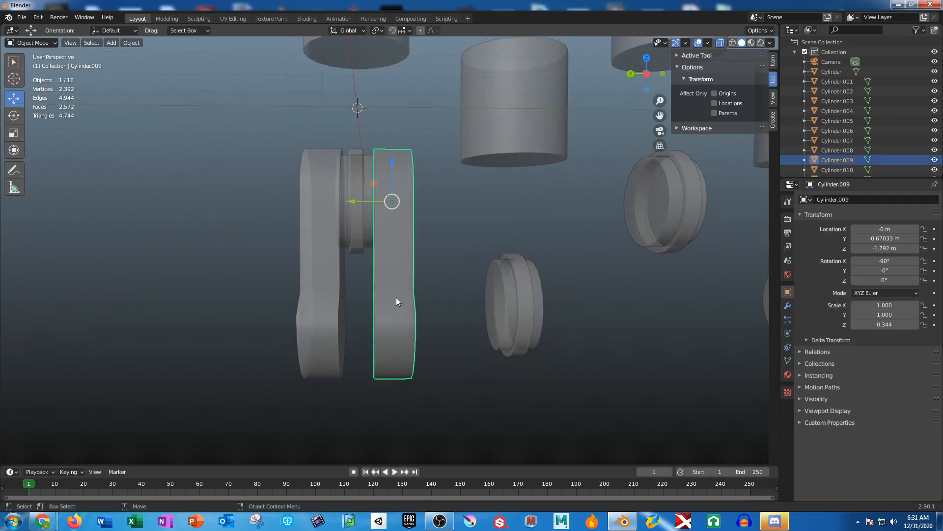
pyautogui.moveTo(396, 297); pyautogui.dragTo(452, 284, button='middle')
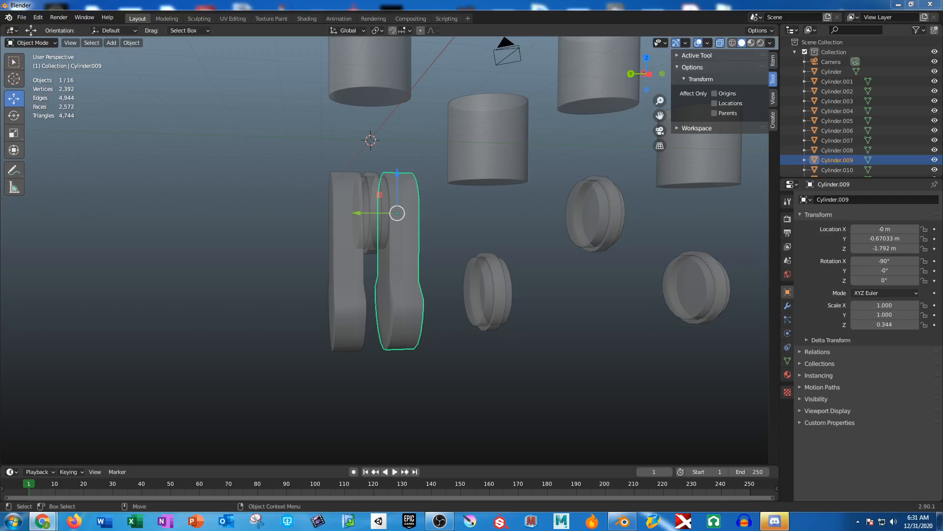
# Clear the selection and save the project in the Documents folder as 4CCYL.blend
pyautogui.click(233, 194)
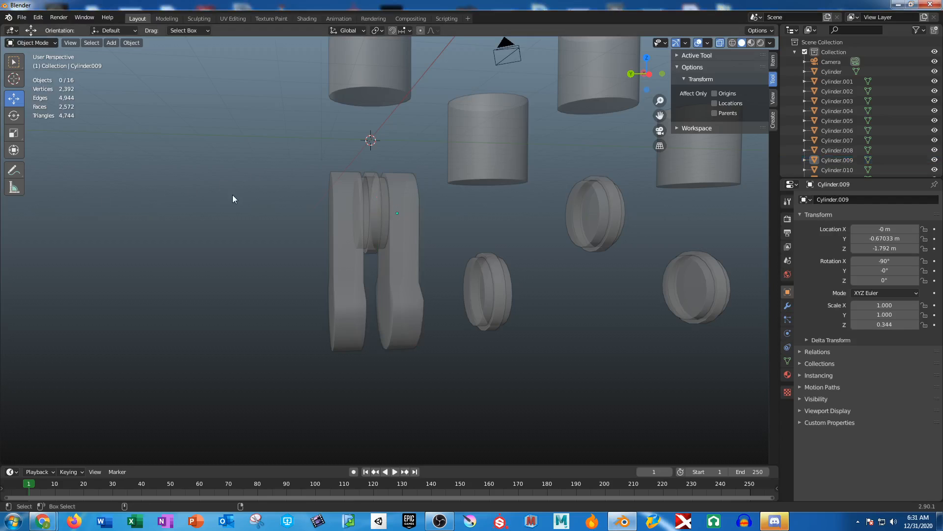
pyautogui.hotkey('ctrl', 's')
pyautogui.click(413, 413)
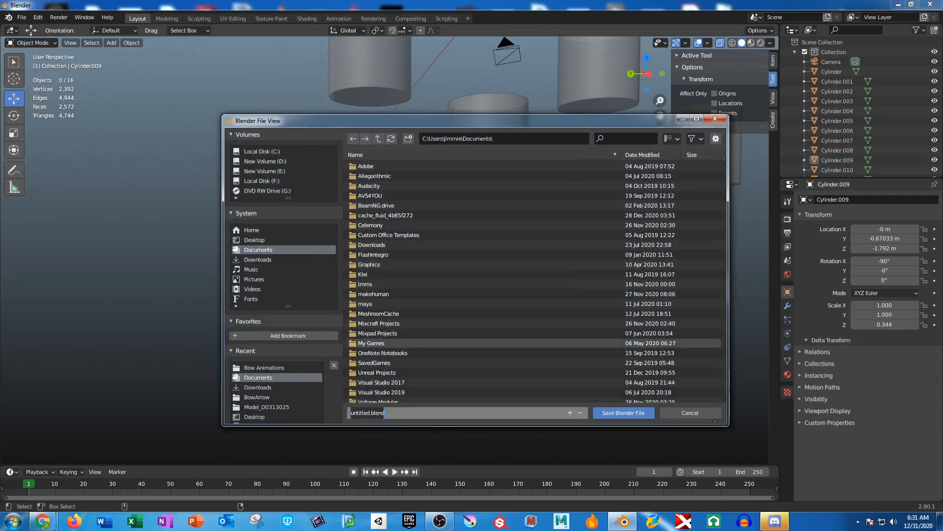
pyautogui.write('4CCYL')
pyautogui.press('Return')
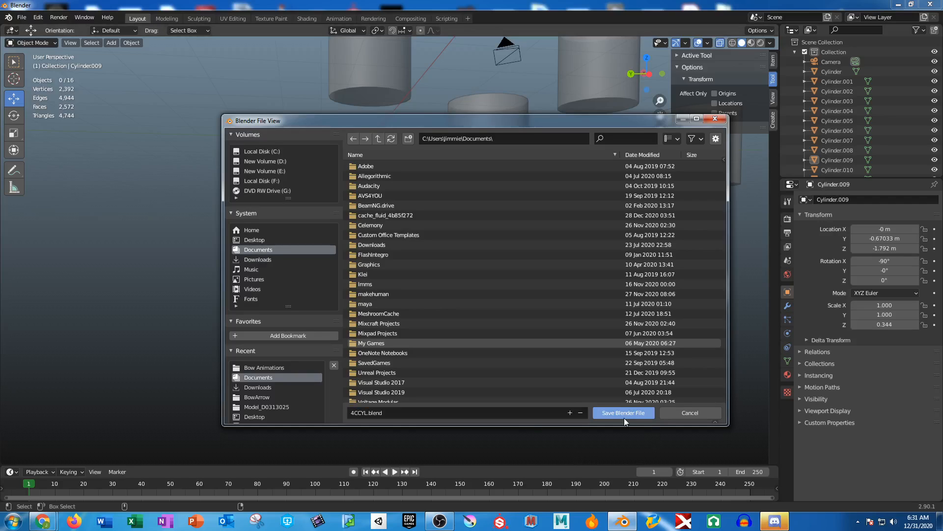
pyautogui.click(624, 415)
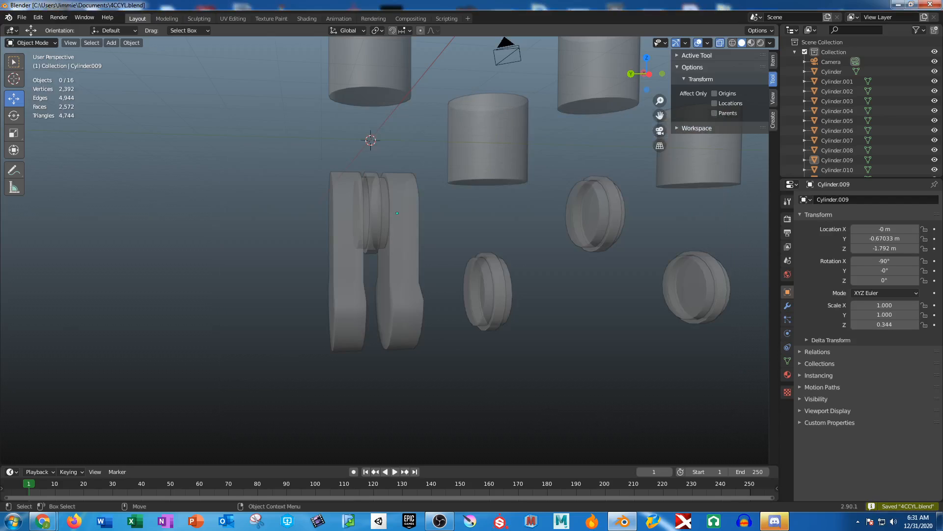